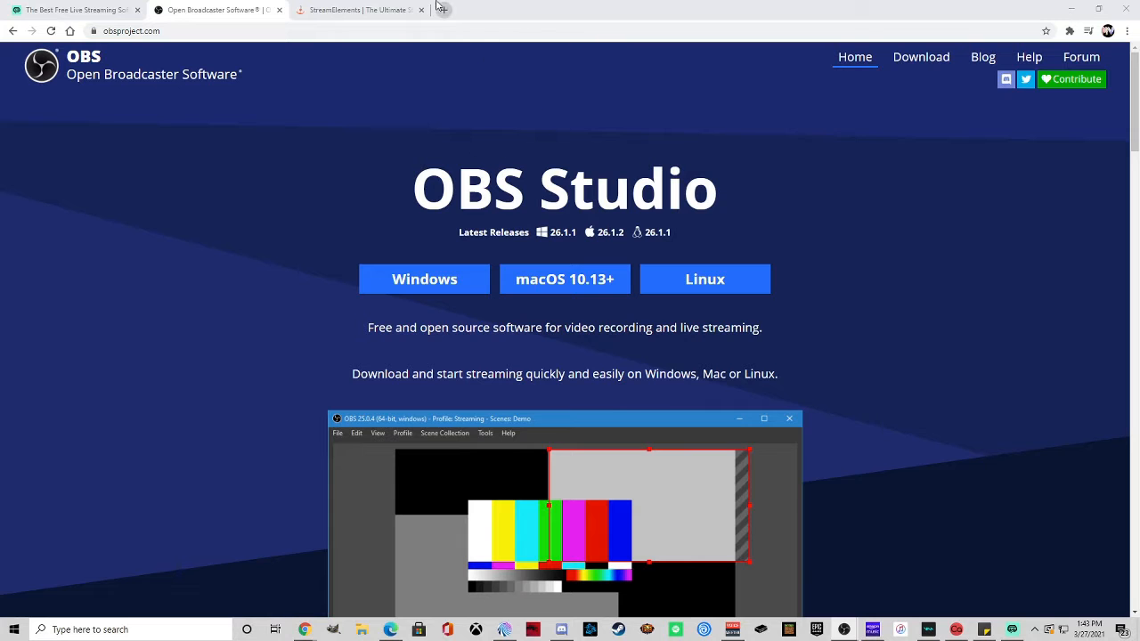
# Look over the StreamElements, Streamlabs and OBS Studio home pages, including the streamer testimonials on the StreamElements page.
pyautogui.click(356, 11)
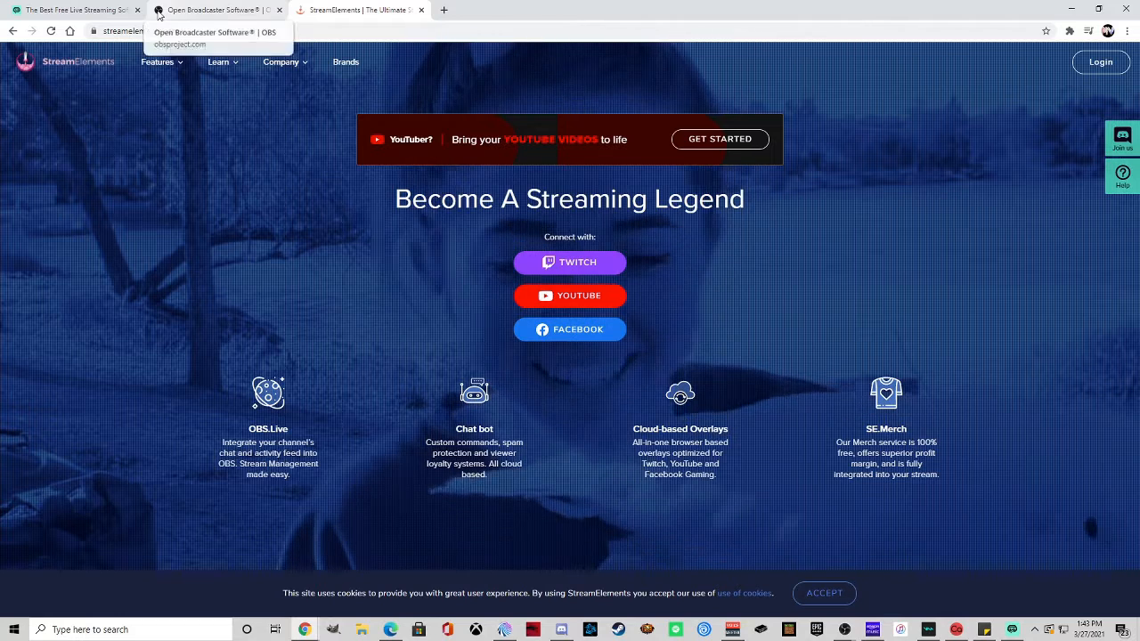
pyautogui.click(82, 7)
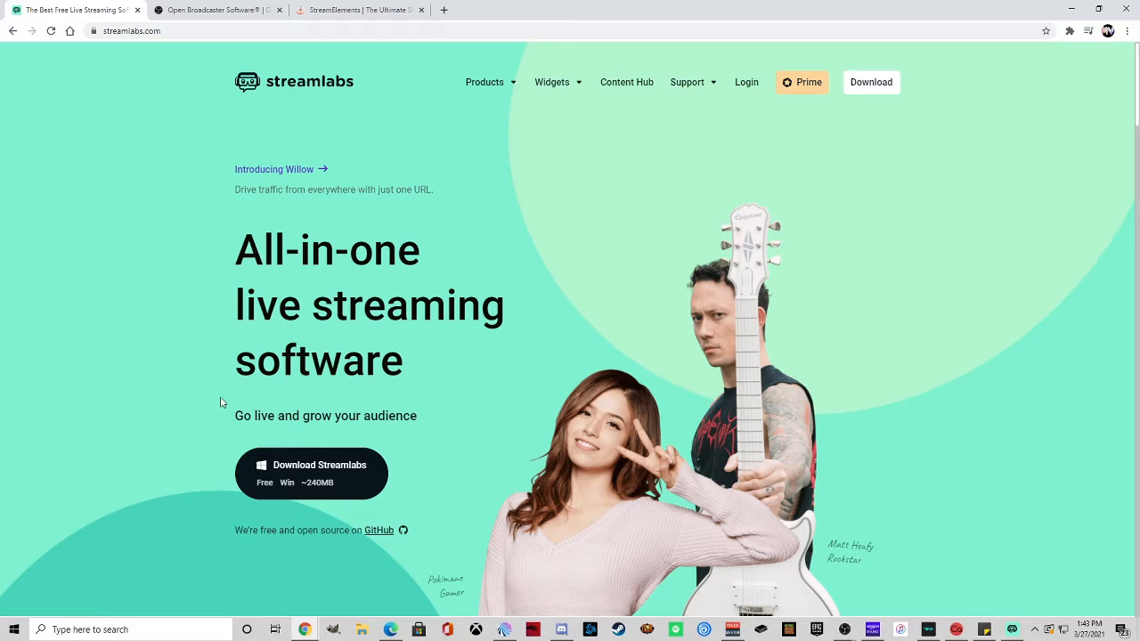
pyautogui.click(222, 7)
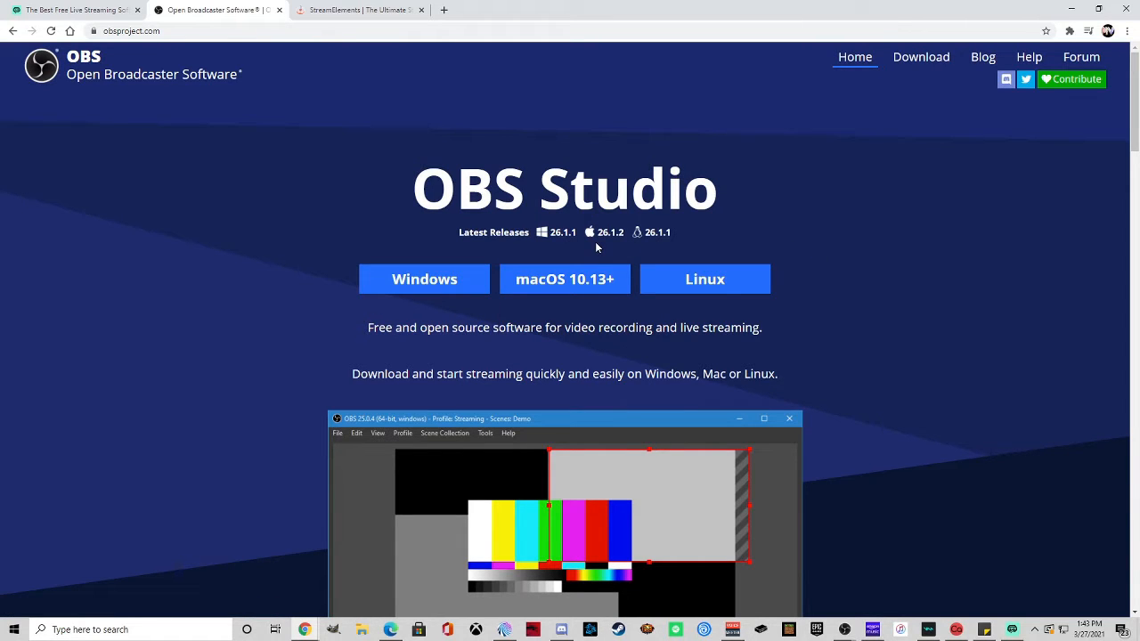
pyautogui.click(328, 9)
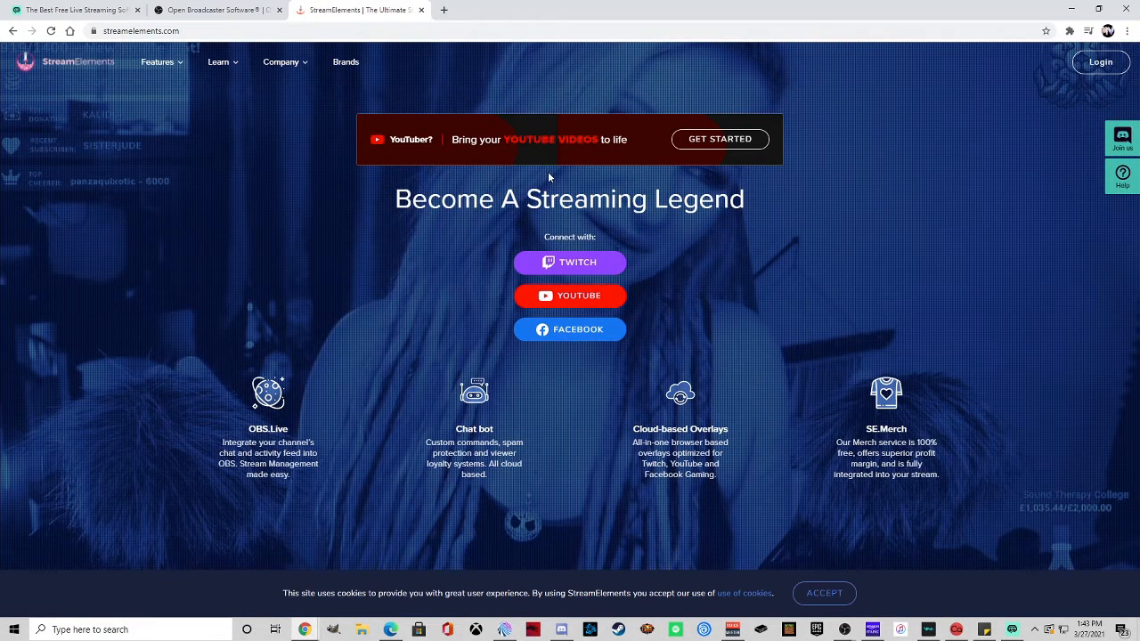
pyautogui.scroll(-2, 550, 173)
pyautogui.scroll(-3, 558, 230)
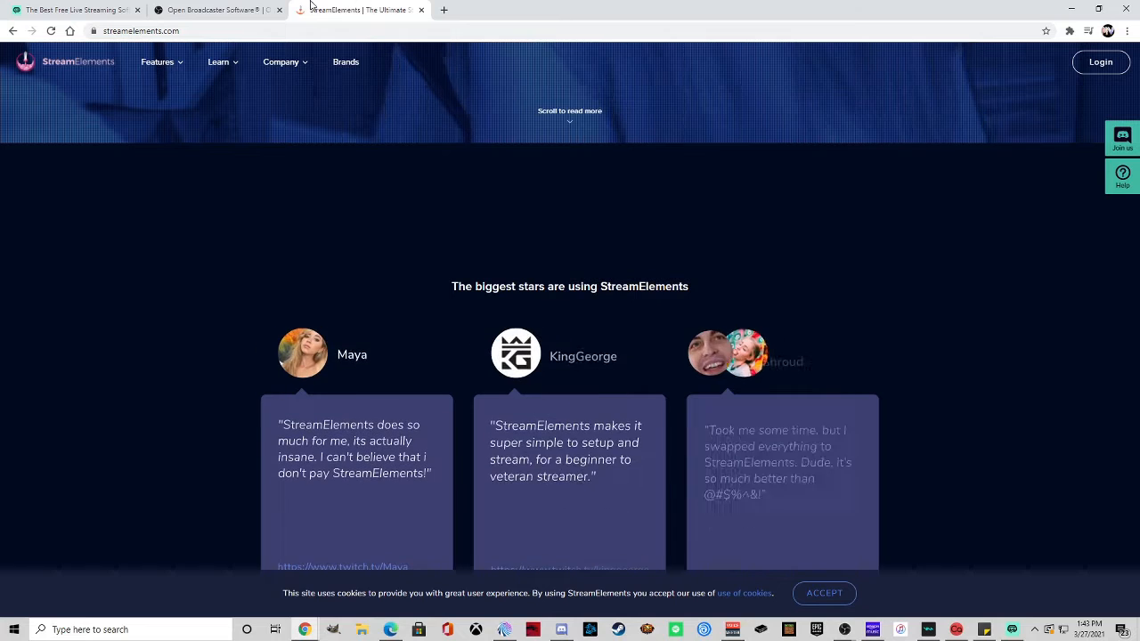
pyautogui.click(257, 8)
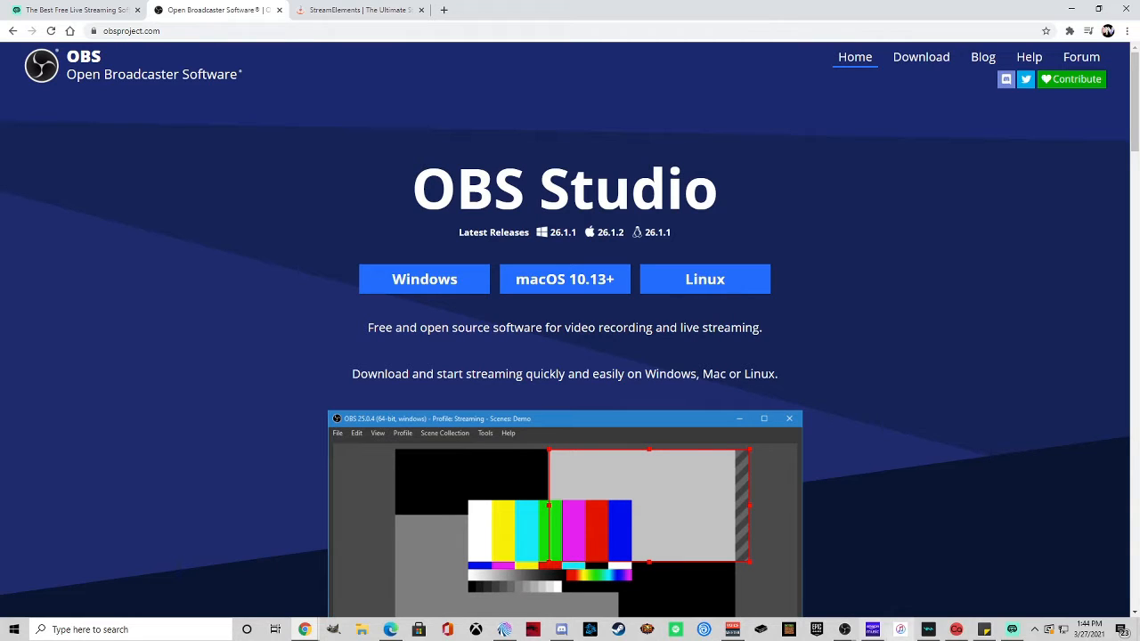
# Switch to Streamlabs OBS and remove the Display Capture source from the scene New Scene (1).
pyautogui.moveTo(1003, 633)
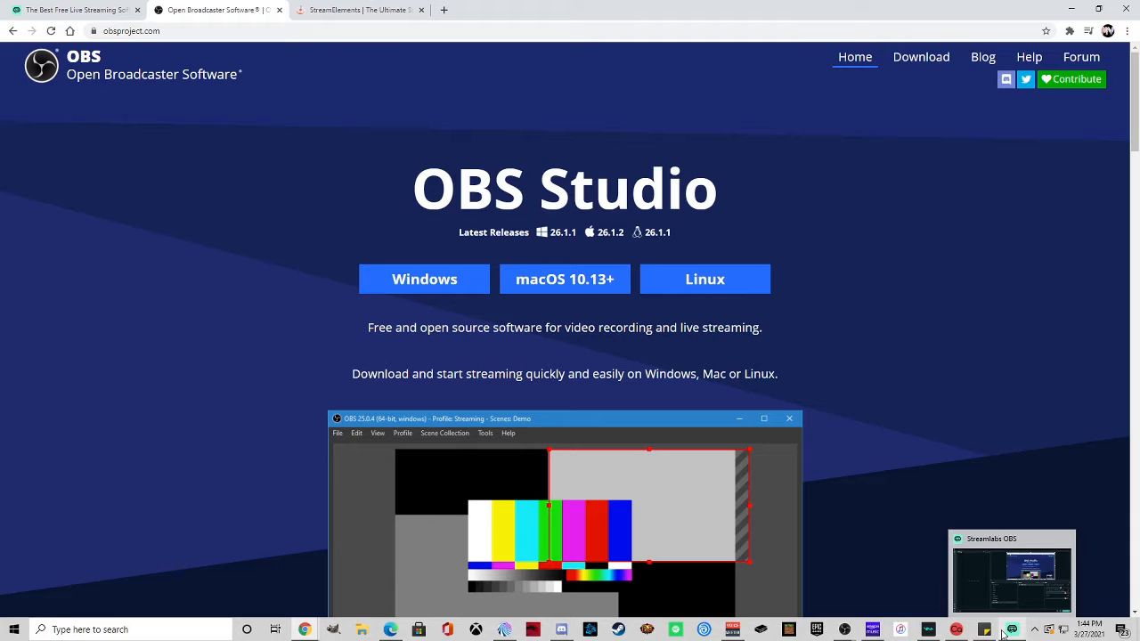
pyautogui.click(1003, 633)
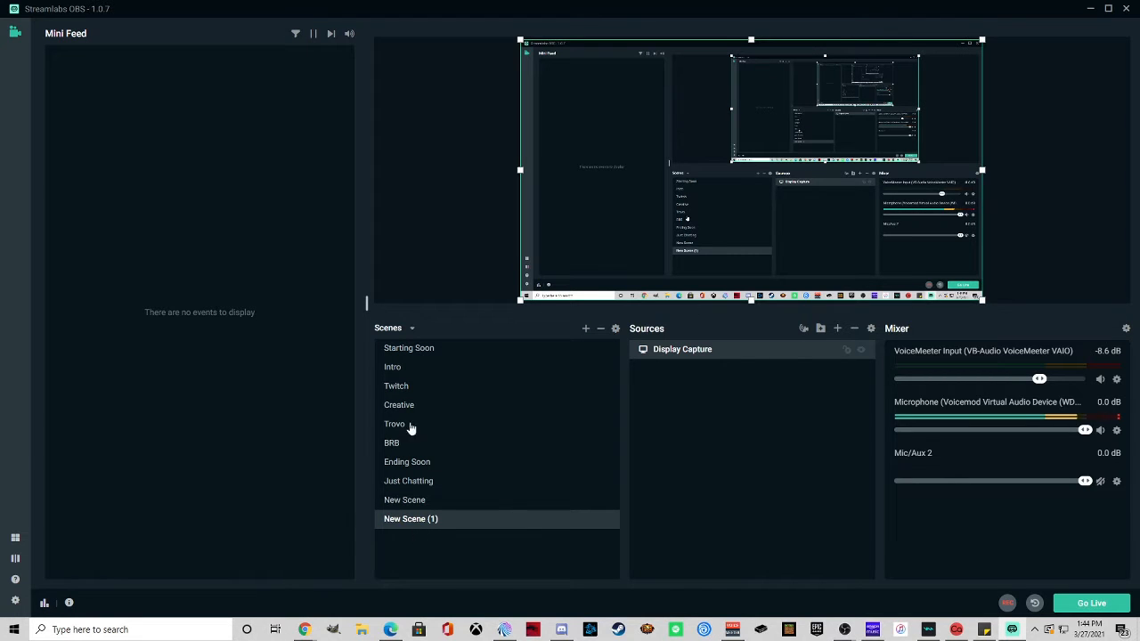
pyautogui.click(861, 351)
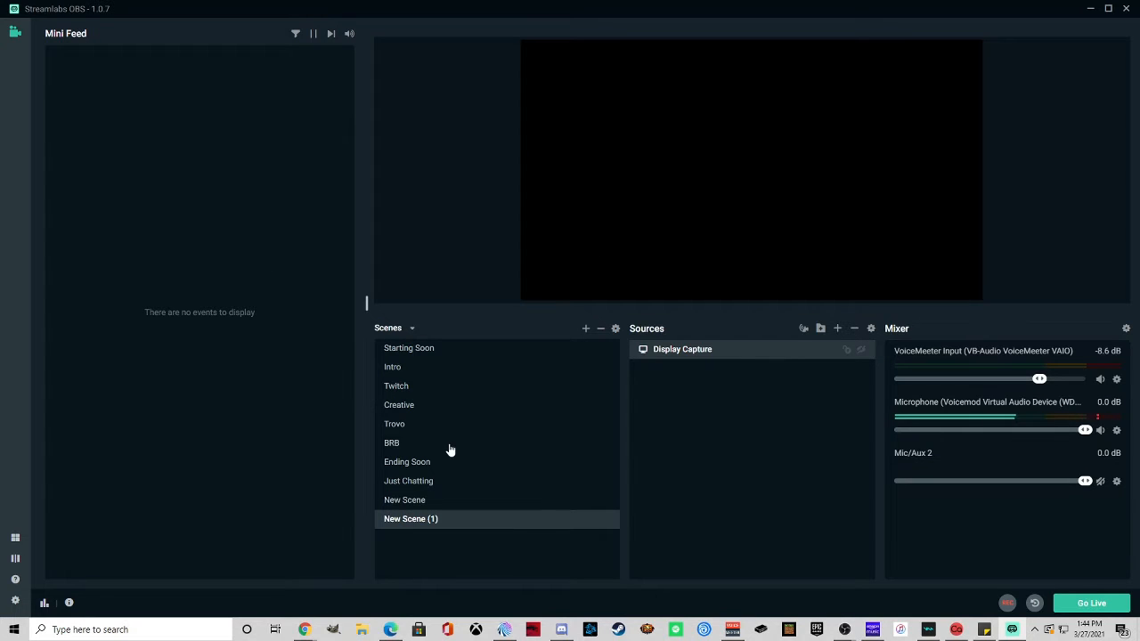
pyautogui.press('Delete')
pyautogui.press('Return')
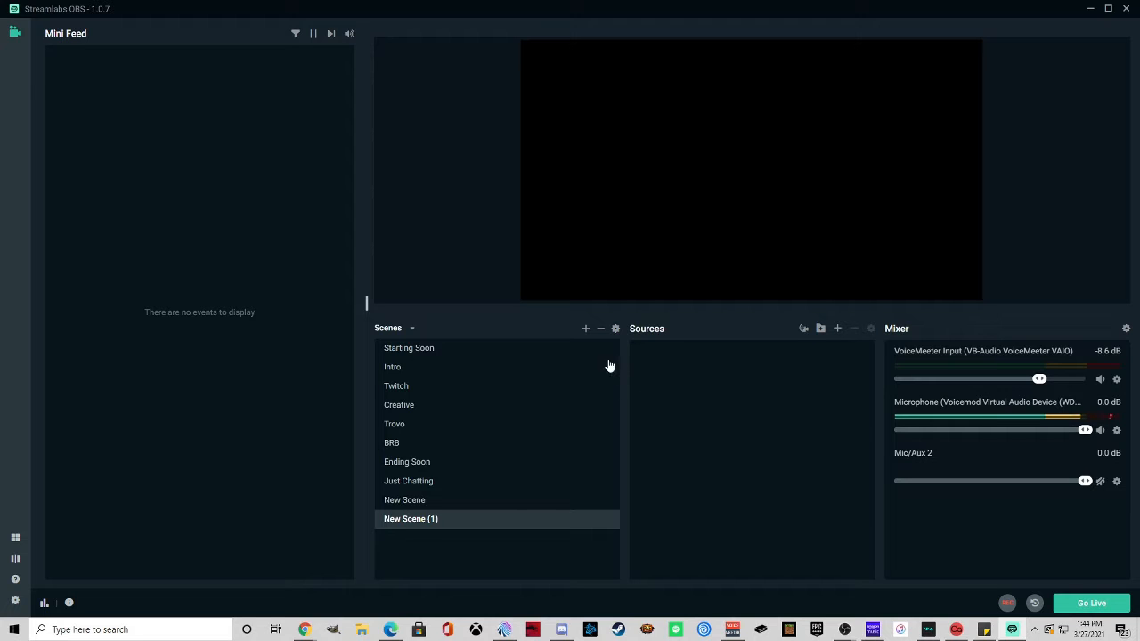
# View the Starting Soon and Just Chatting scenes as examples and return to the empty scene New Scene (1).
pyautogui.click(498, 354)
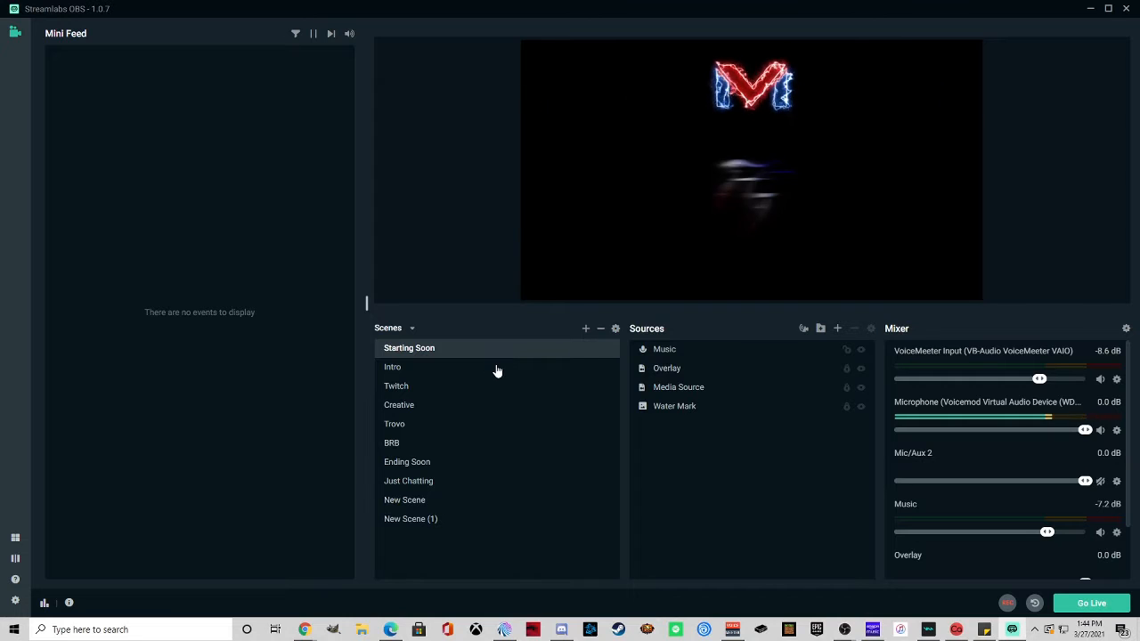
pyautogui.click(434, 482)
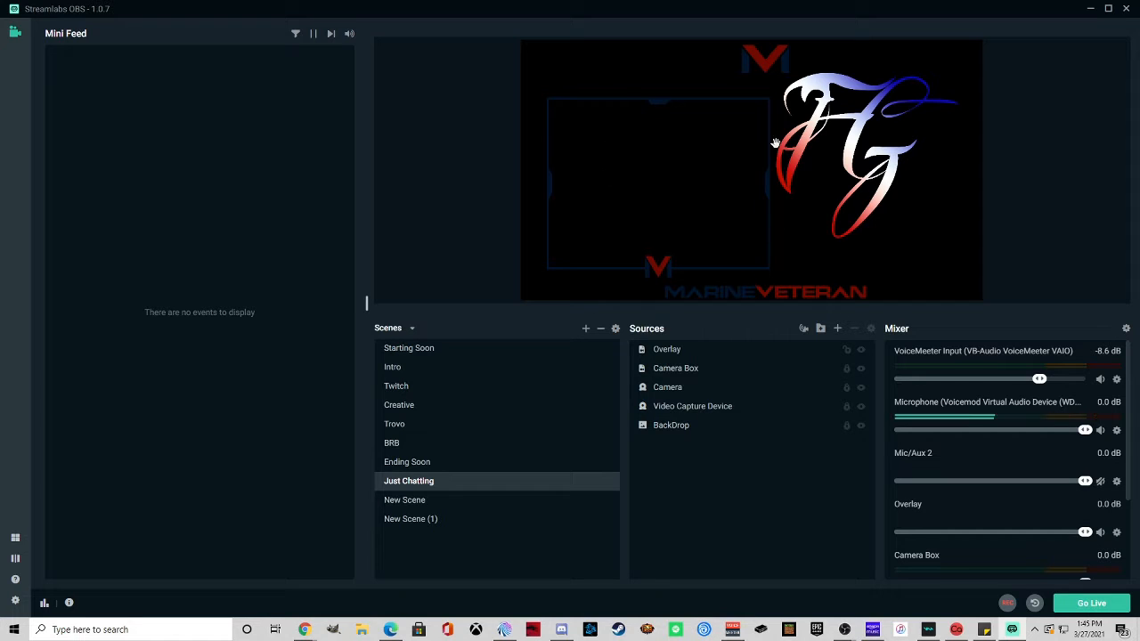
pyautogui.click(502, 520)
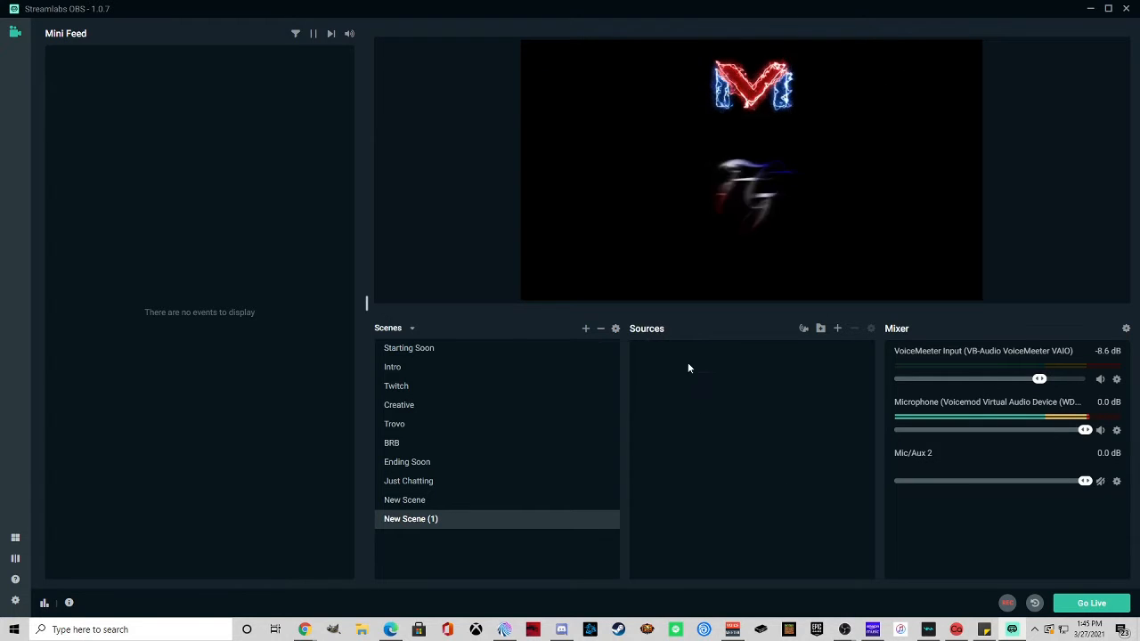
# Add a new scene named "what ever you want".
pyautogui.click(585, 329)
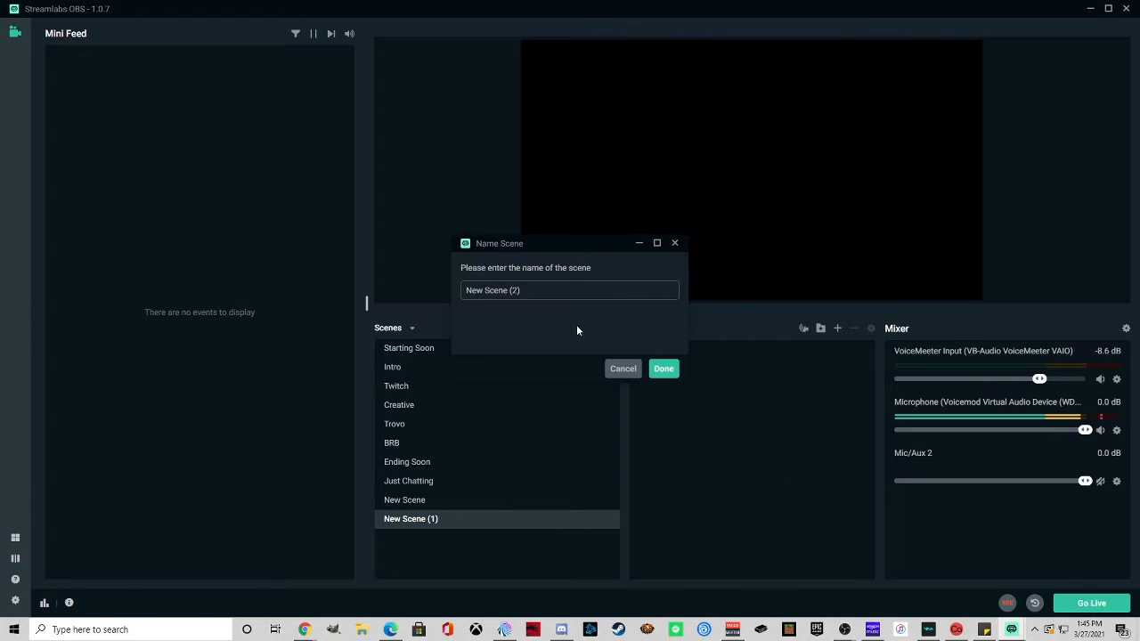
pyautogui.hotkey('ctrl', 'shift', 'Left')
pyautogui.hotkey('ctrl', 'shift', 'Left')
pyautogui.hotkey('ctrl', 'shift', 'Left')
pyautogui.write('whate')
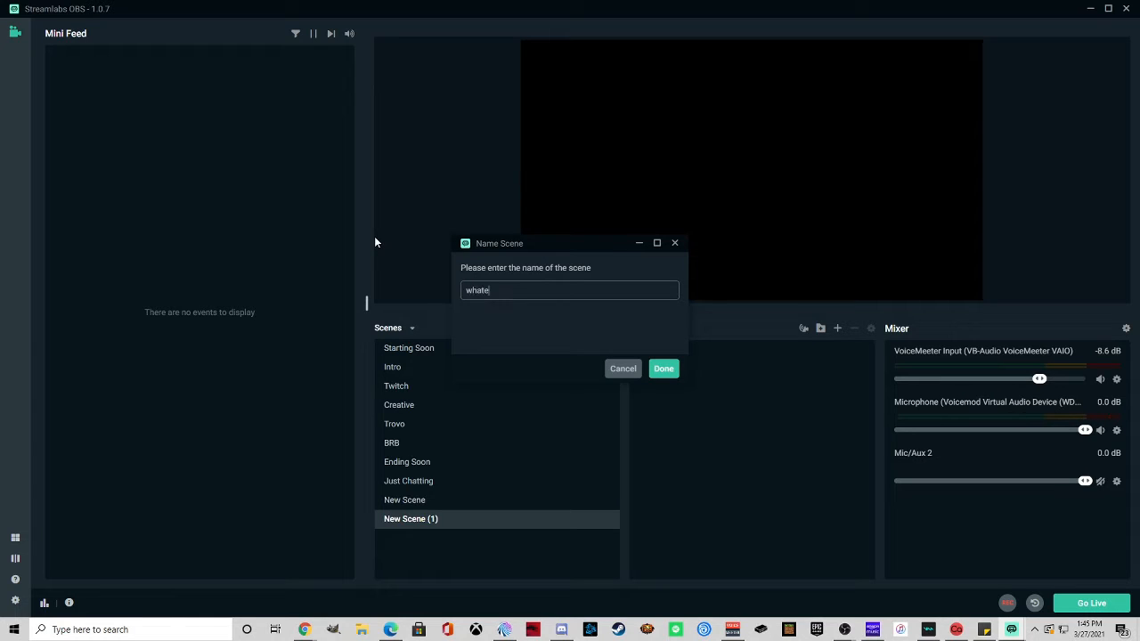
pyautogui.write('veryouwant')
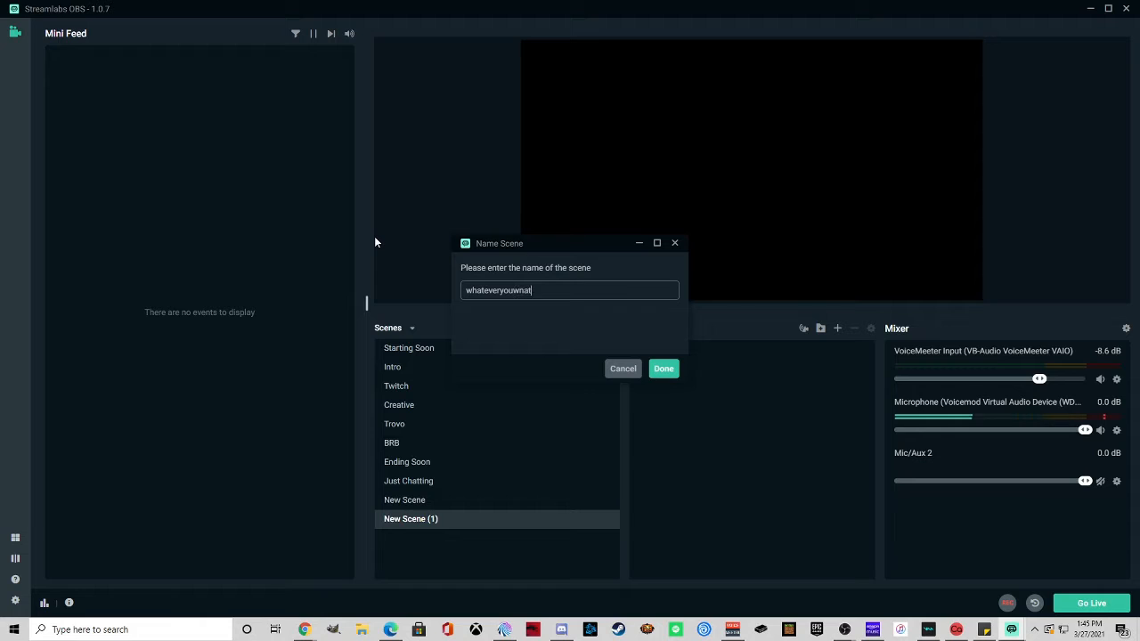
pyautogui.press('BackSpace')
pyautogui.press('BackSpace')
pyautogui.press('BackSpace')
pyautogui.write('ant')
pyautogui.press('Home')
pyautogui.press('Right')
pyautogui.press('Right')
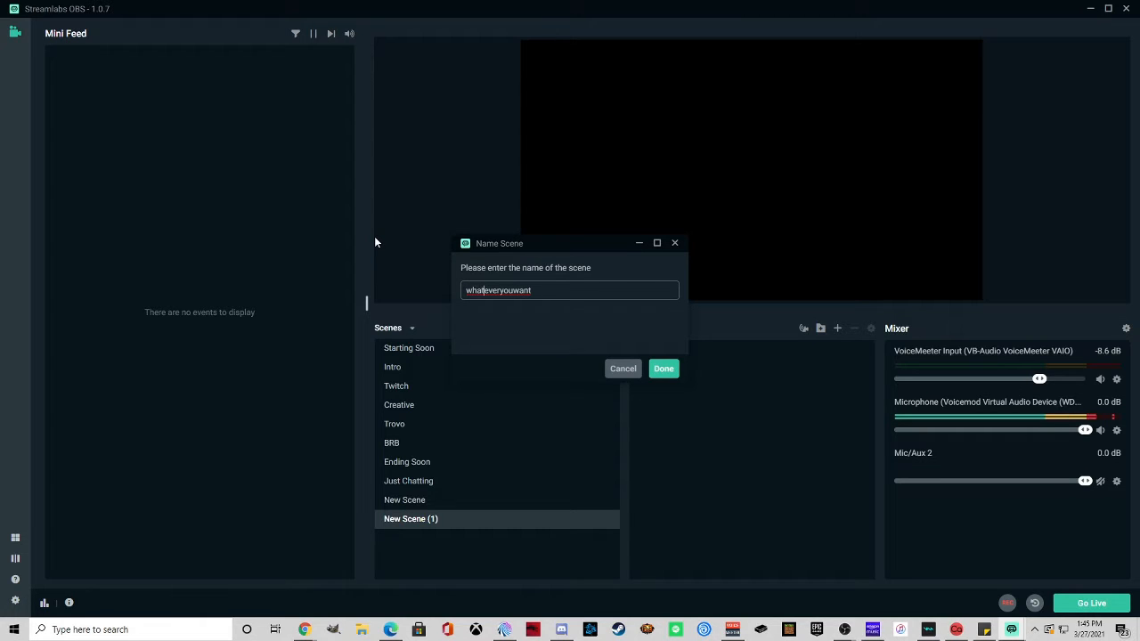
pyautogui.press('Right')
pyautogui.press('Right')
pyautogui.press('Right')
pyautogui.press('Right')
pyautogui.press('Right')
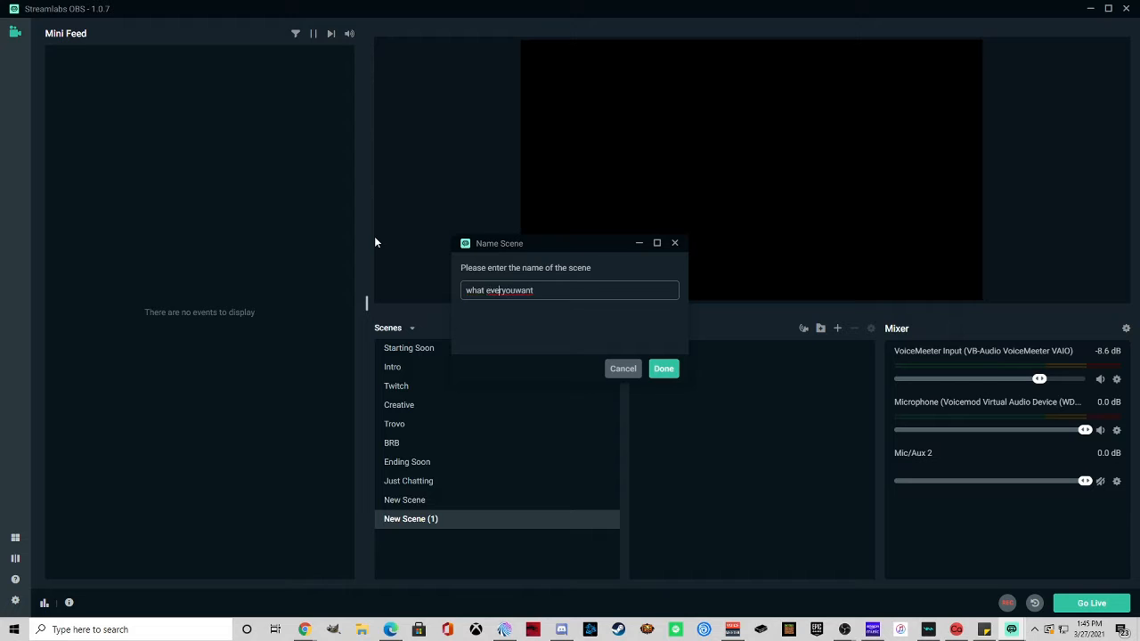
pyautogui.press('Right')
pyautogui.press('Right')
pyautogui.press('Right')
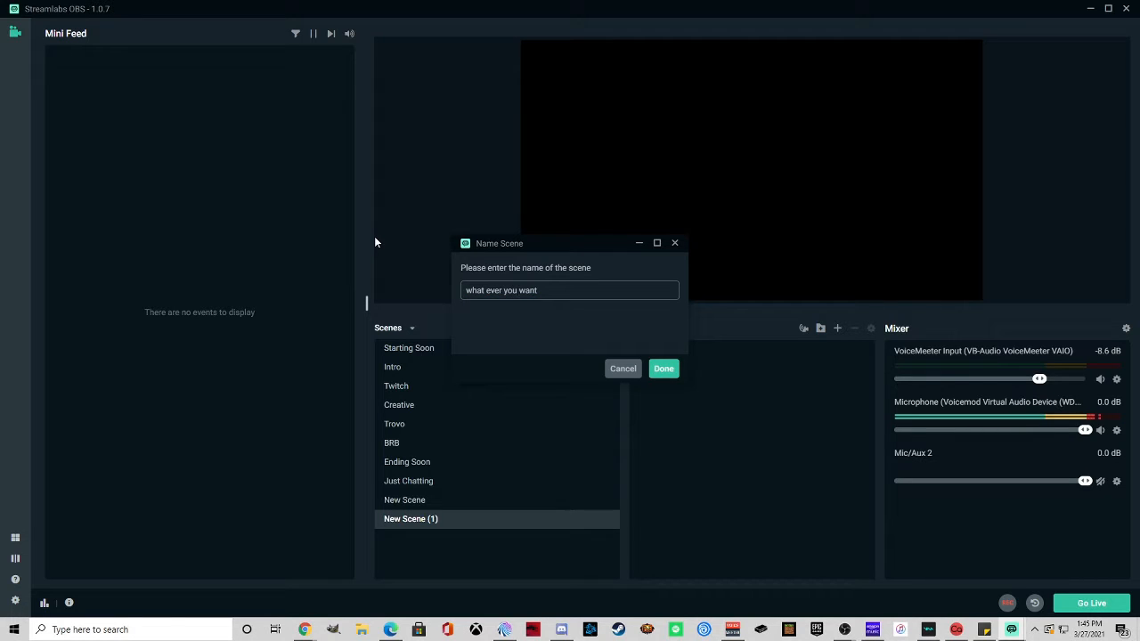
pyautogui.press('Return')
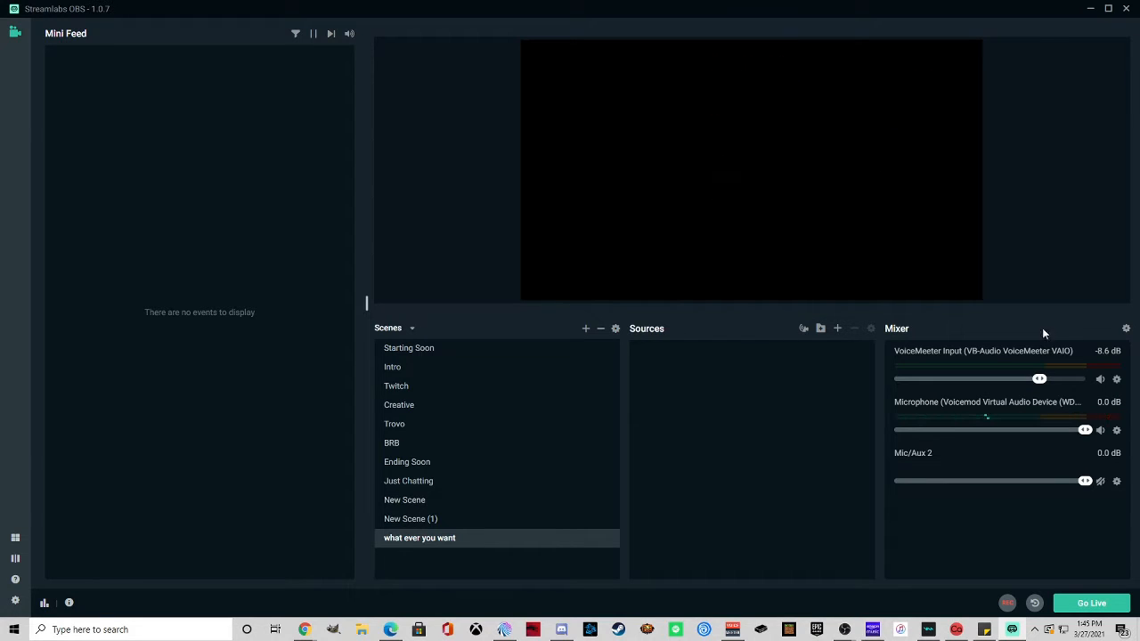
# Add a new Display Capture source to the "what ever you want" scene instead of reusing the existing one, keeping the suggested name.
pyautogui.click(839, 329)
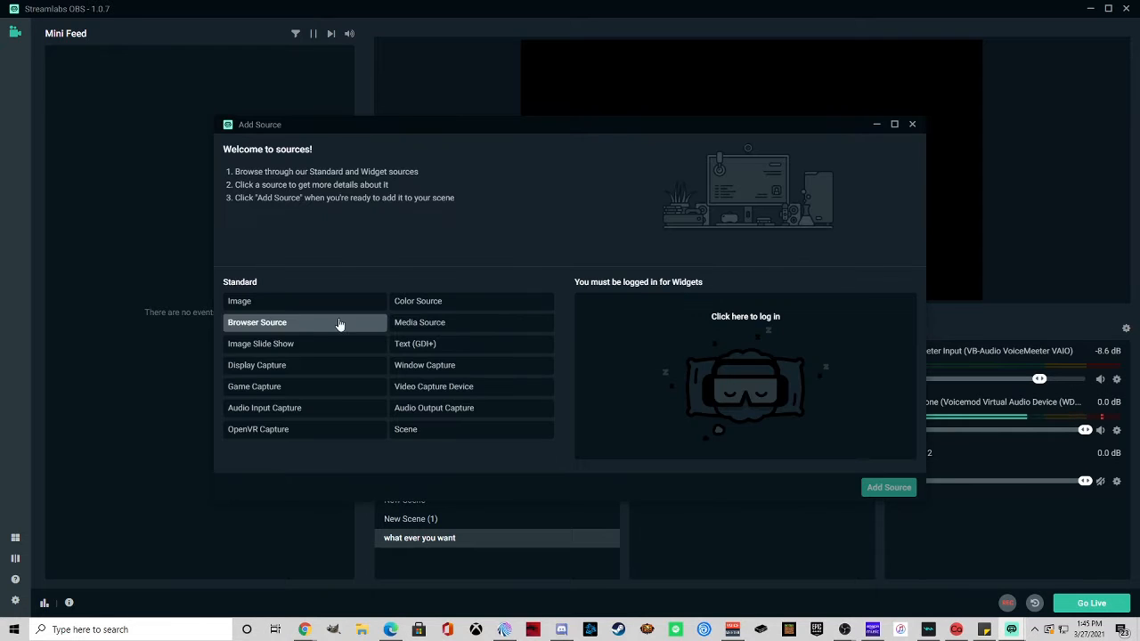
pyautogui.click(302, 366)
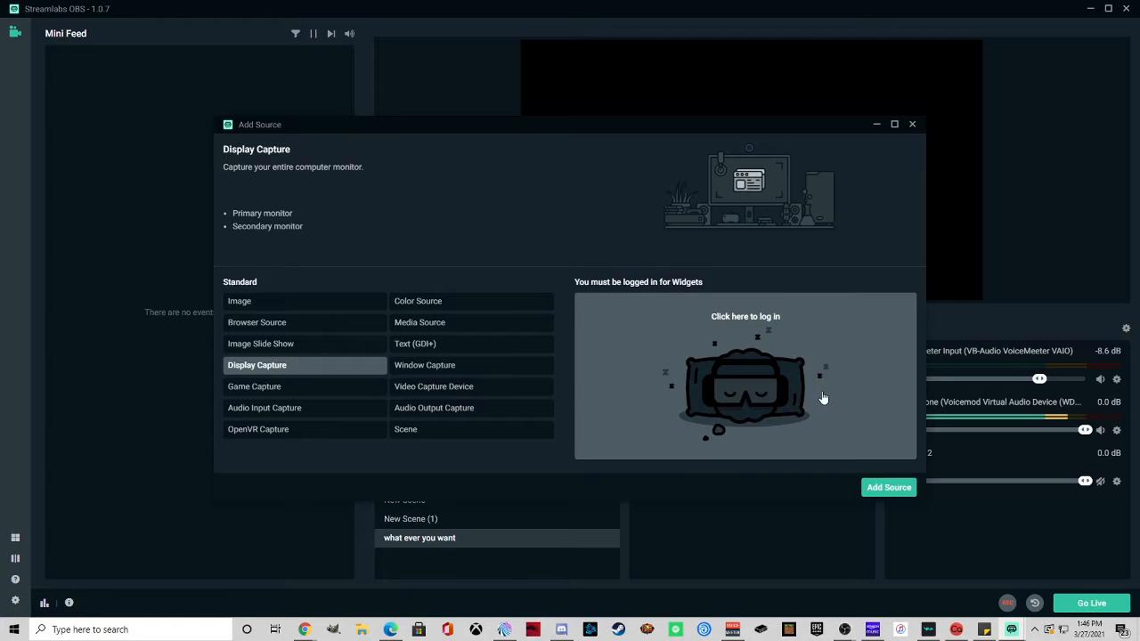
pyautogui.click(886, 485)
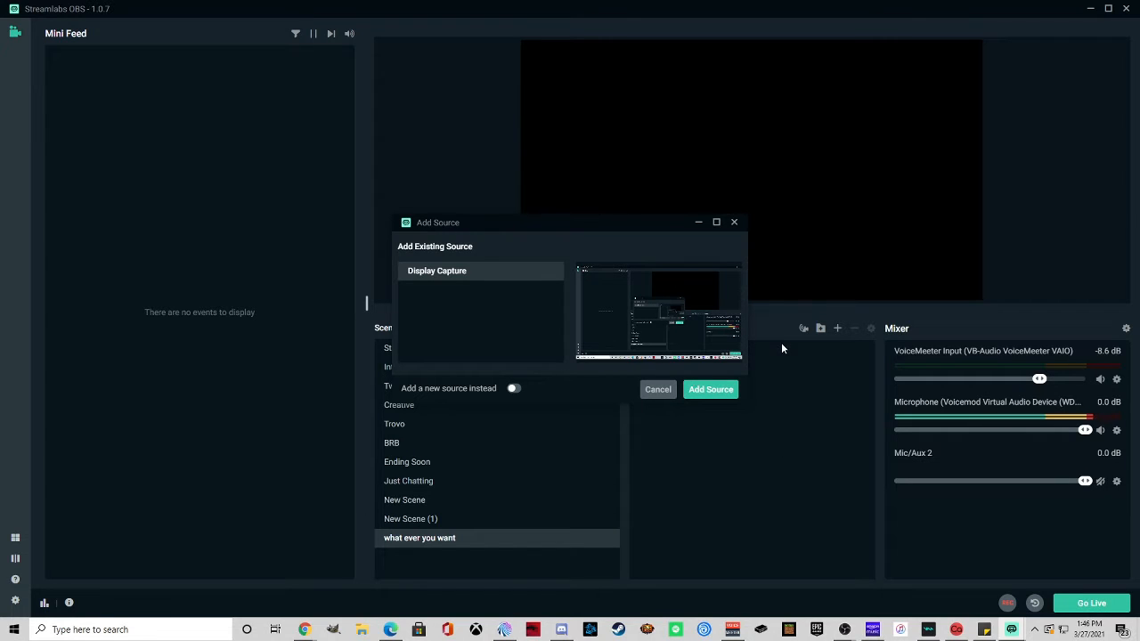
pyautogui.click(513, 389)
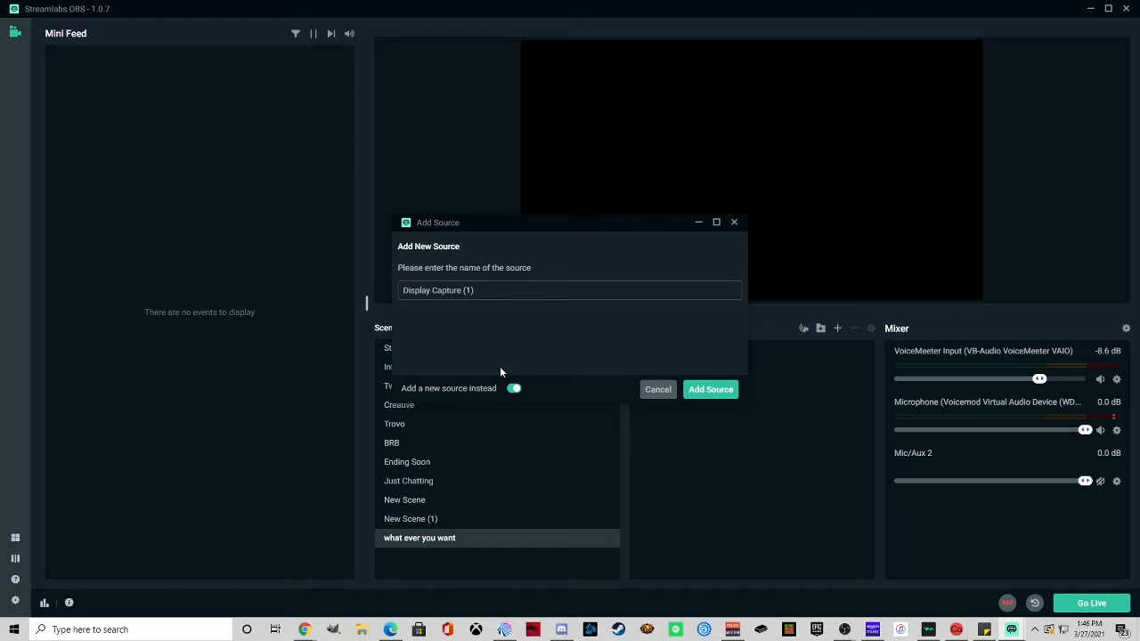
pyautogui.click(723, 393)
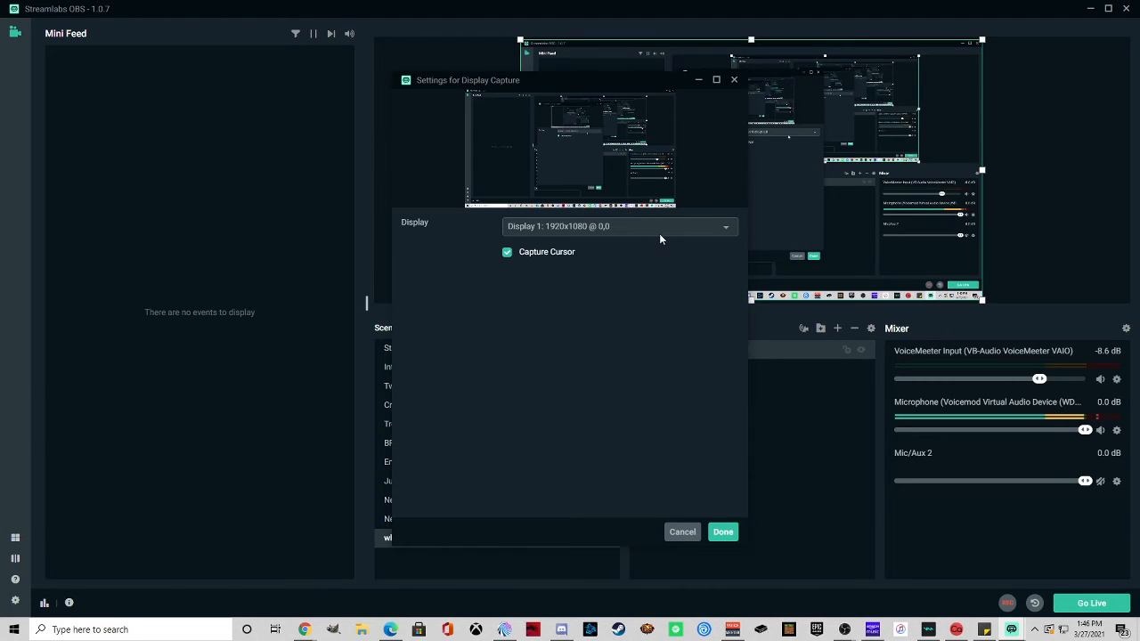
# Preview Display 2, Display 3 and Display 4 in turn as the monitor for the display capture.
pyautogui.click(660, 237)
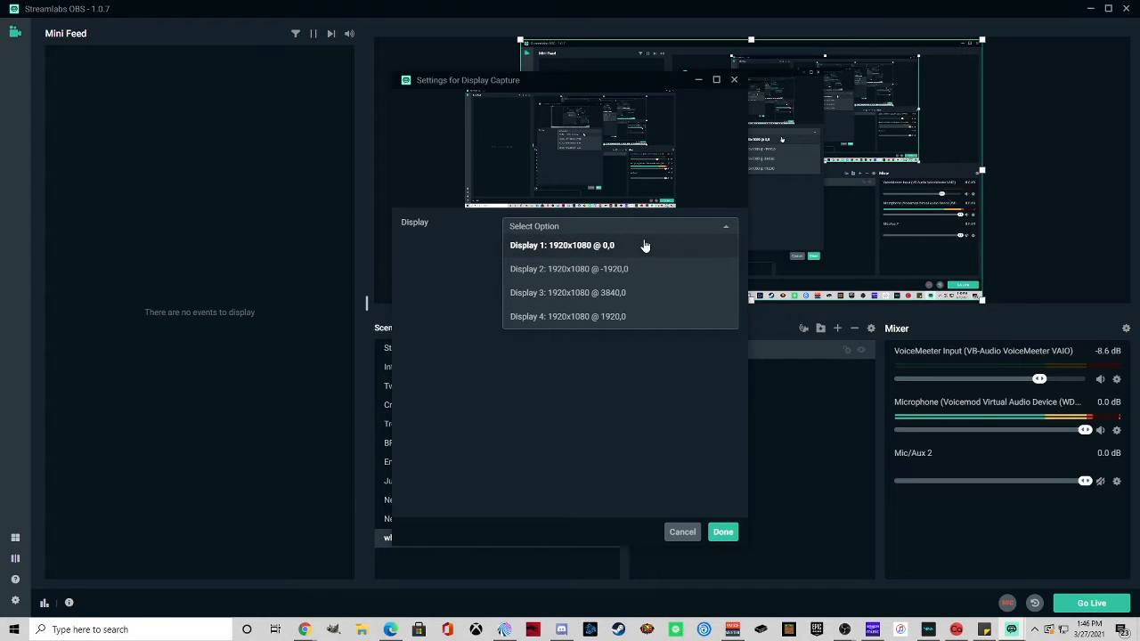
pyautogui.click(636, 267)
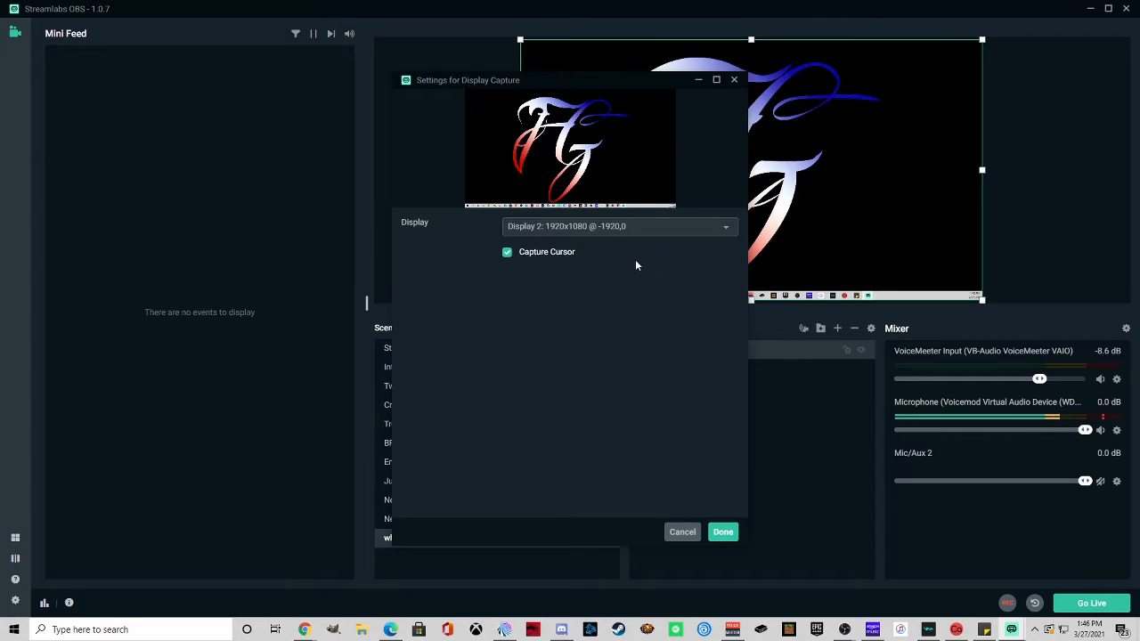
pyautogui.click(627, 225)
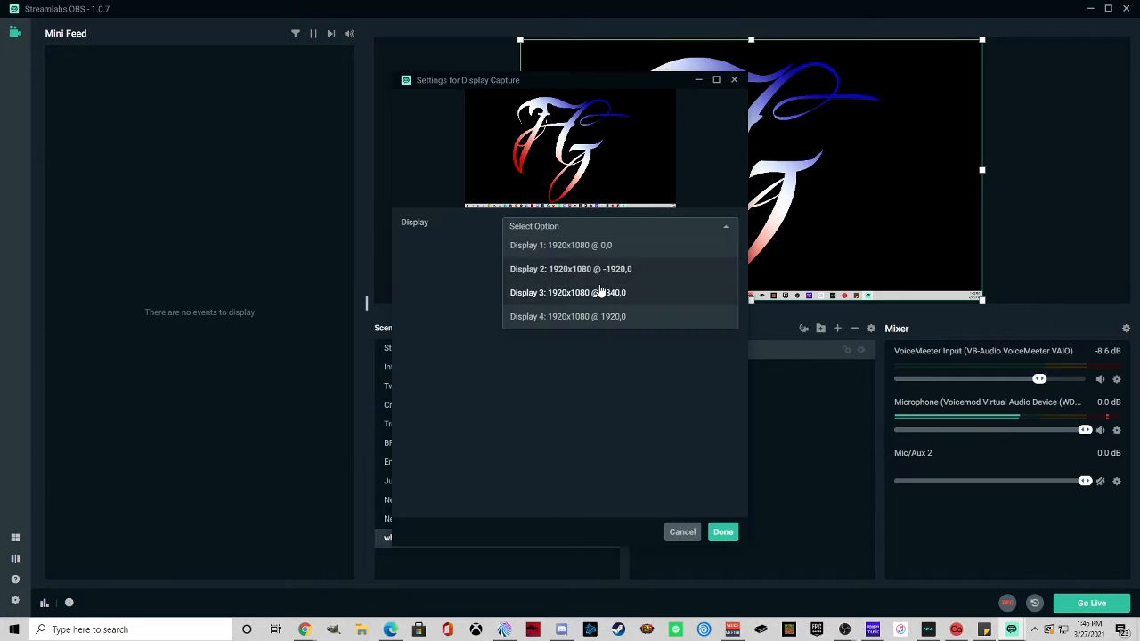
pyautogui.click(601, 293)
pyautogui.click(615, 233)
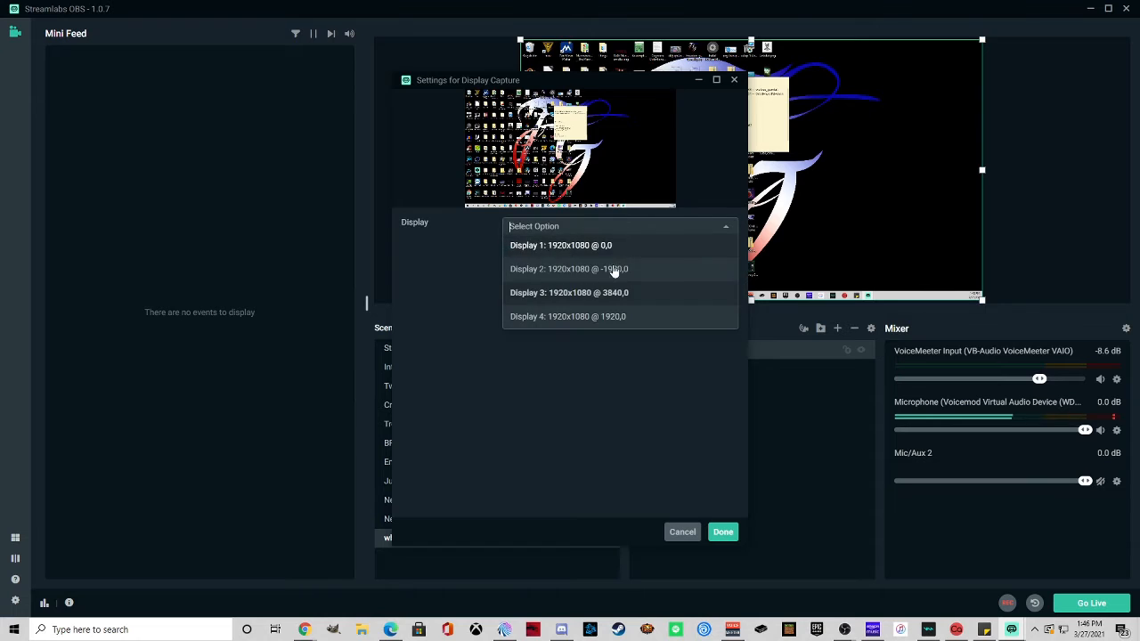
pyautogui.click(601, 319)
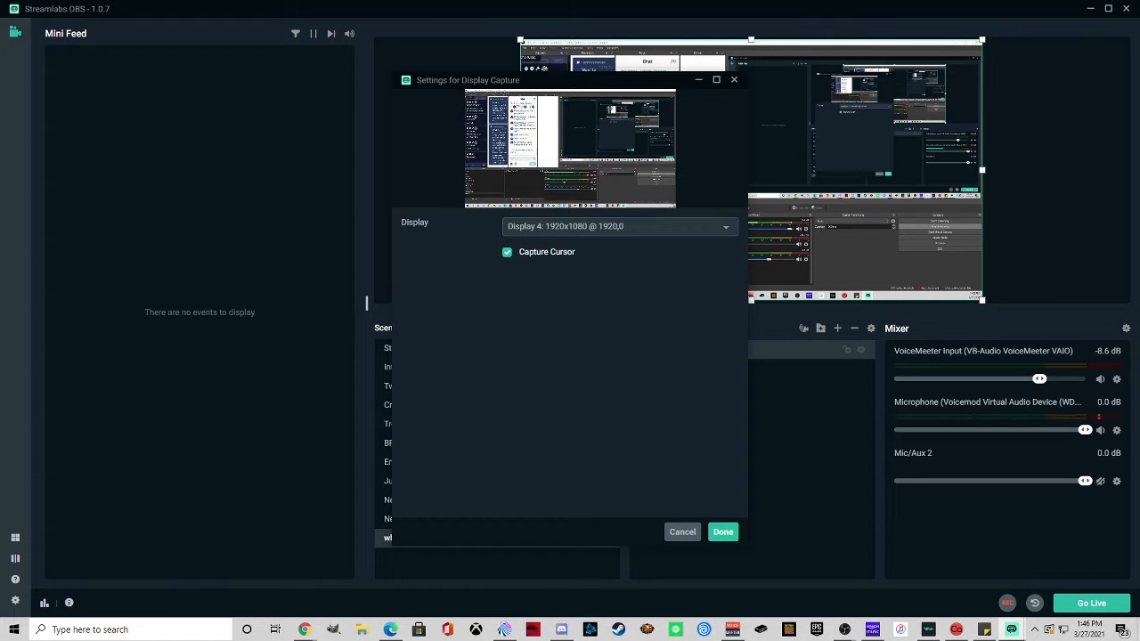
# Set the display capture to Display 1: 1920x1080 @ 0,0 and close its settings with the change applied.
pyautogui.click(683, 223)
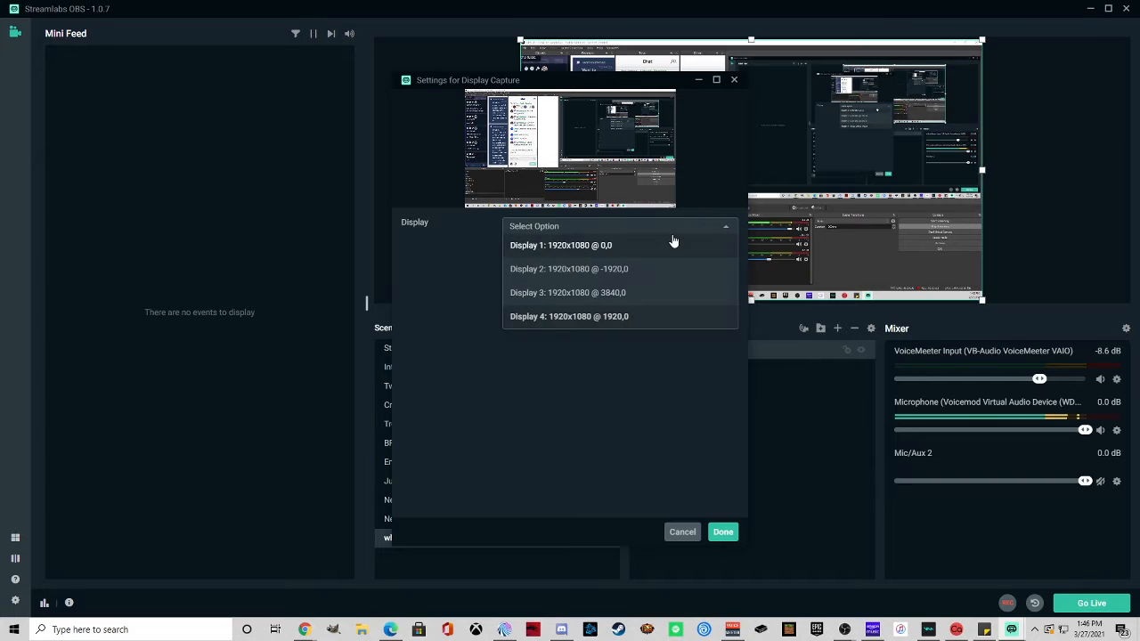
pyautogui.click(675, 243)
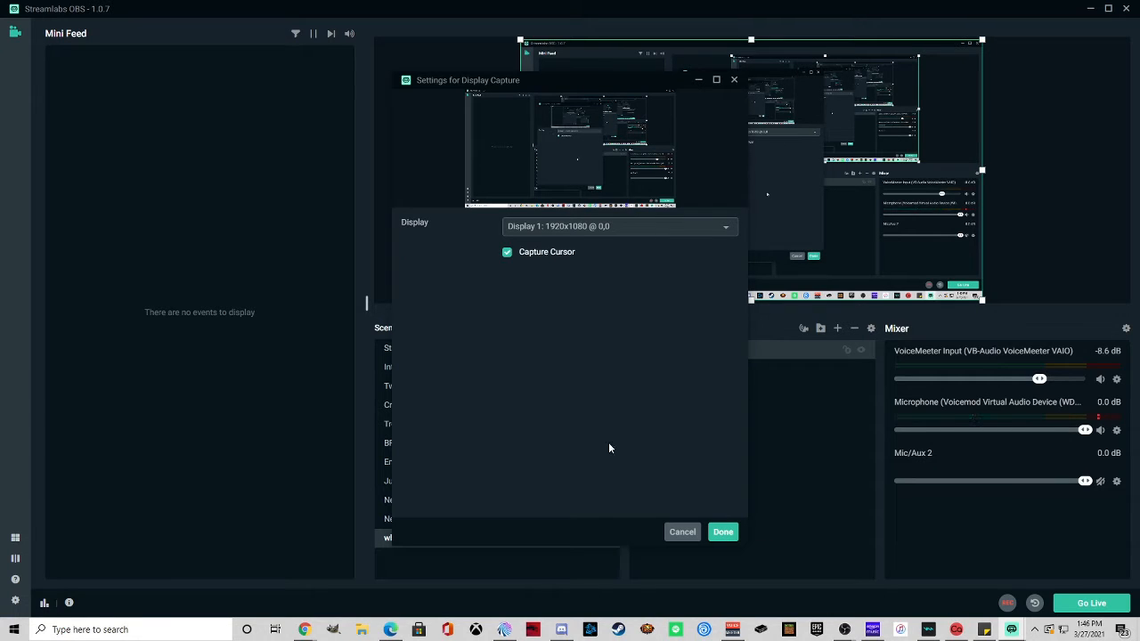
pyautogui.click(722, 532)
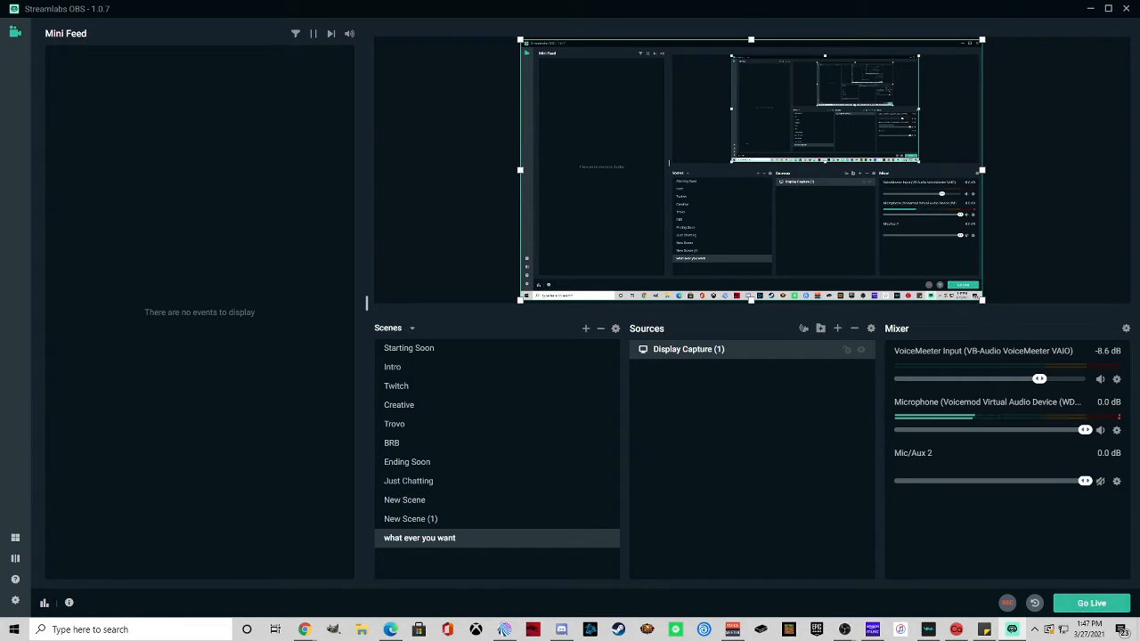
# Open the stream settings and set the stream type to Streaming Services with Twitch as the service.
pyautogui.click(16, 600)
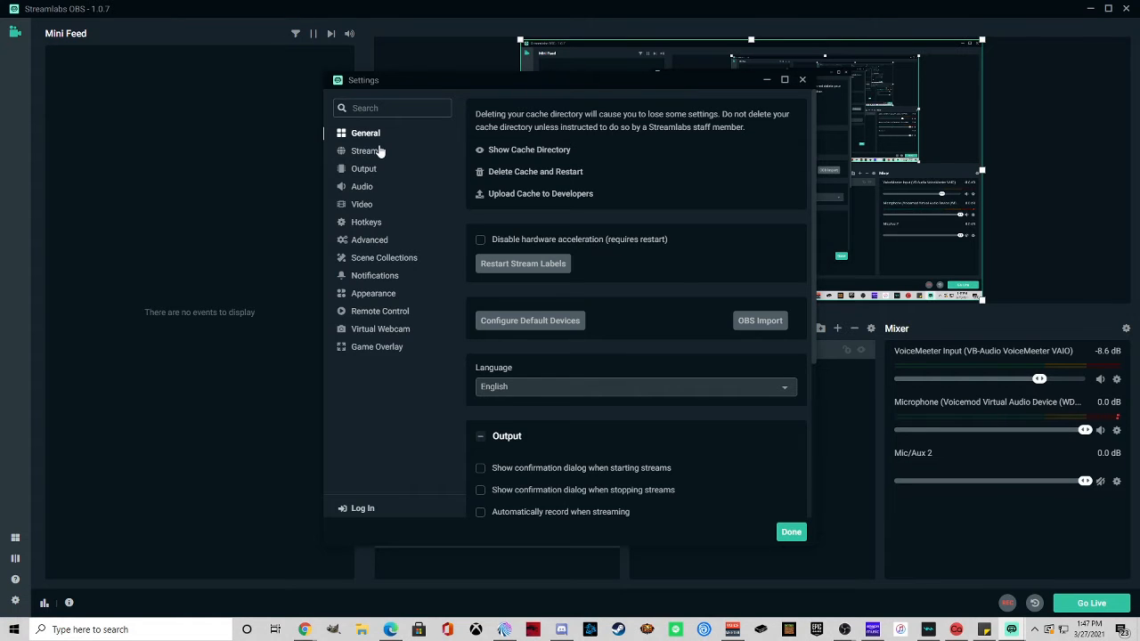
pyautogui.click(365, 152)
pyautogui.click(666, 136)
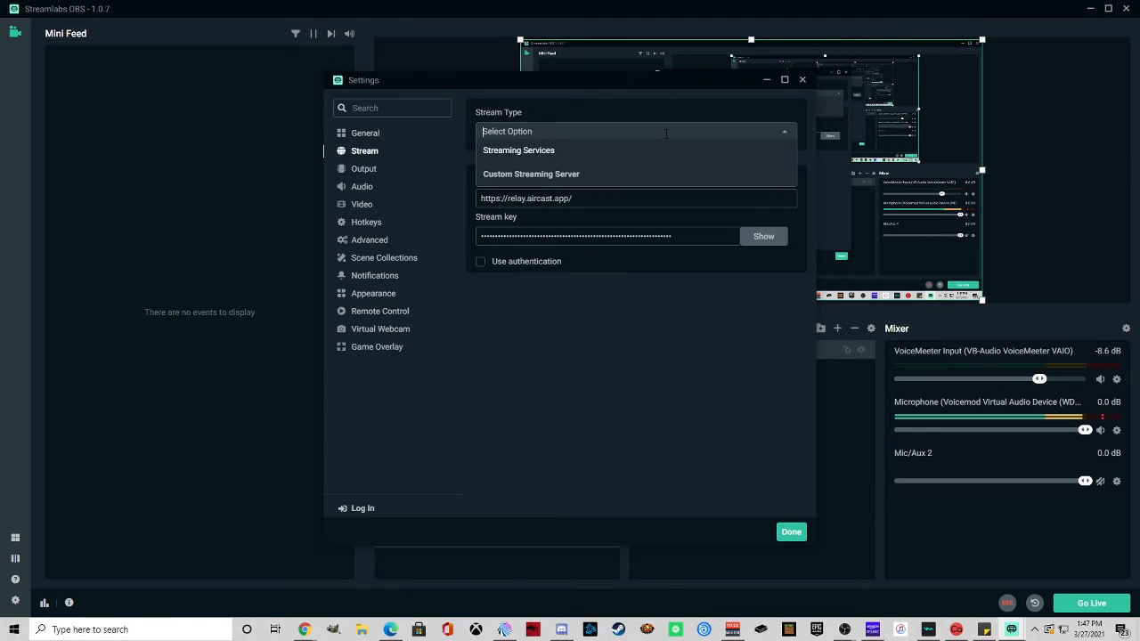
pyautogui.click(616, 175)
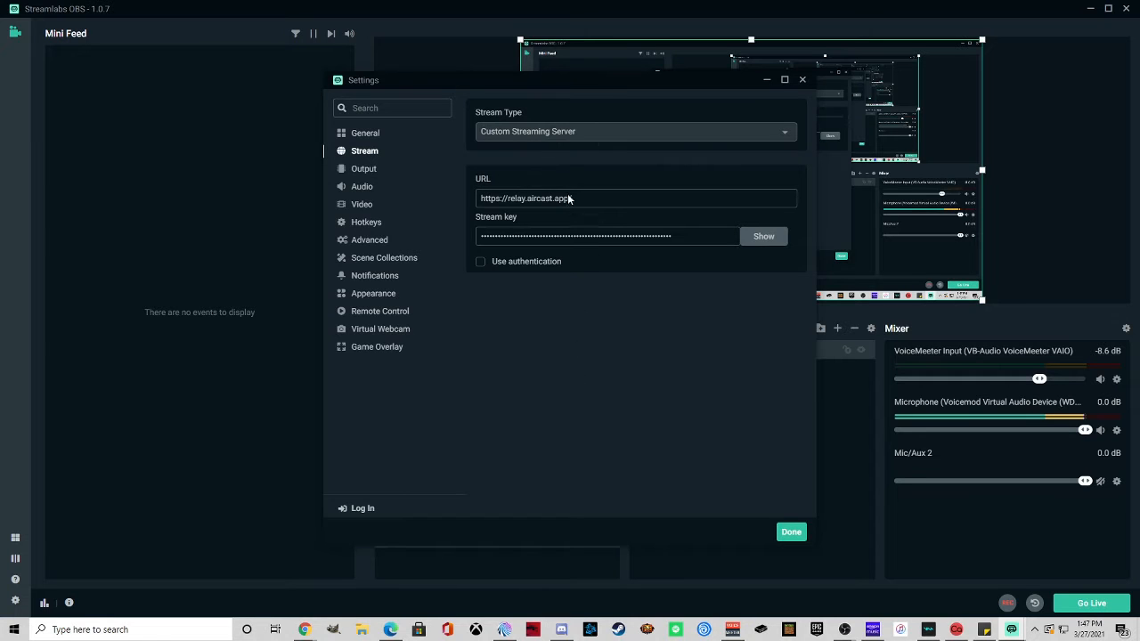
pyautogui.click(603, 139)
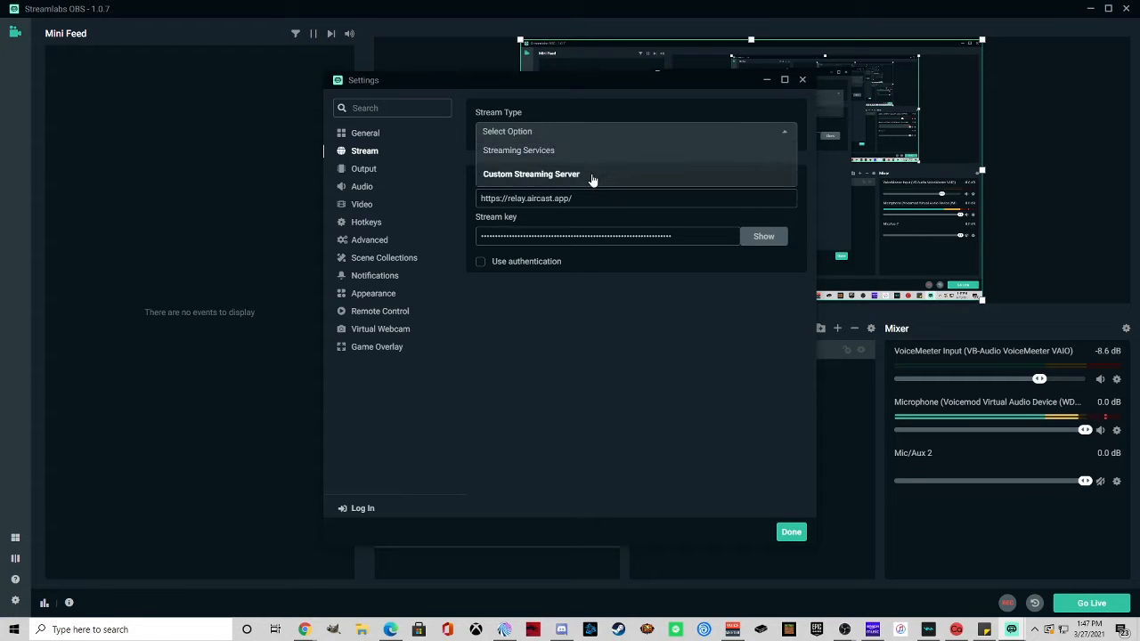
pyautogui.click(570, 151)
pyautogui.click(578, 196)
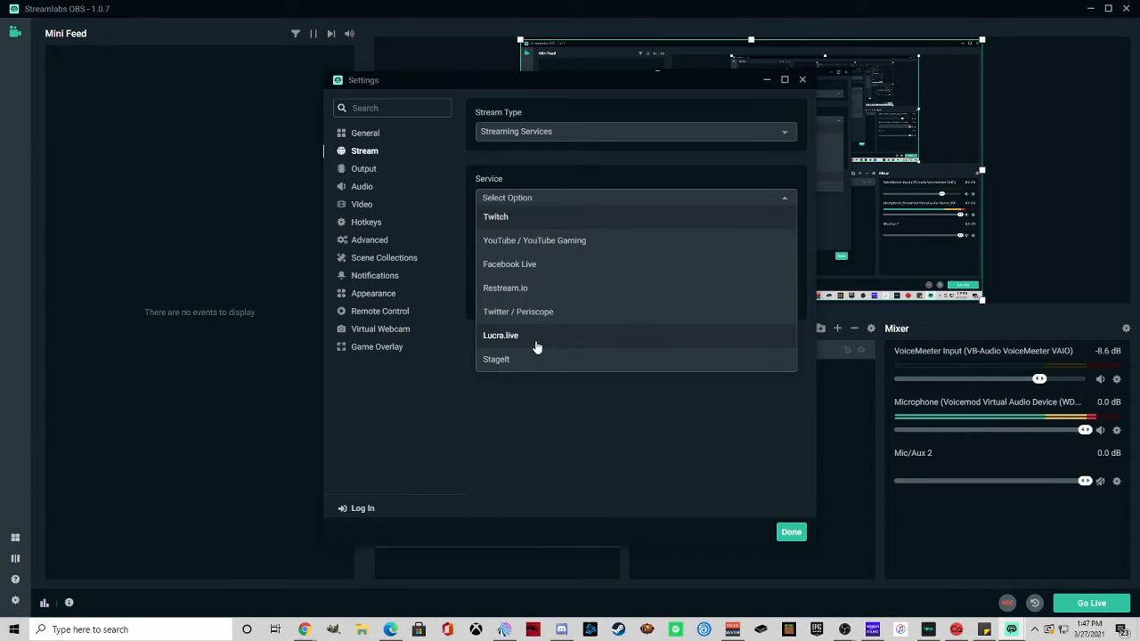
pyautogui.click(497, 478)
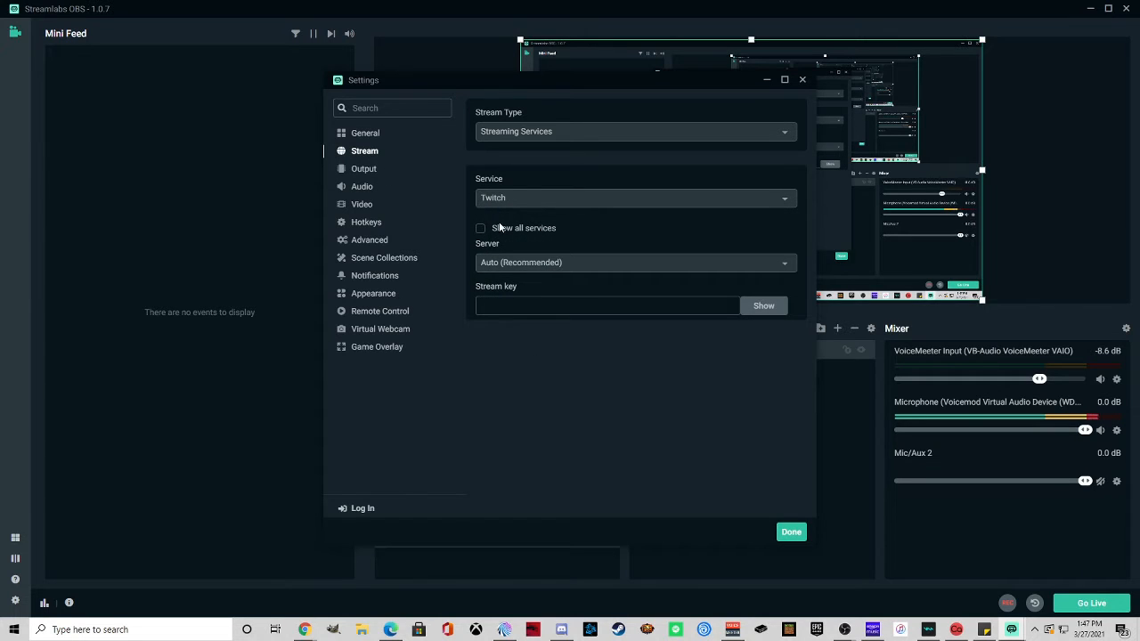
# Switch the stream type to Custom Streaming Server and back to Streaming Services.
pyautogui.click(540, 131)
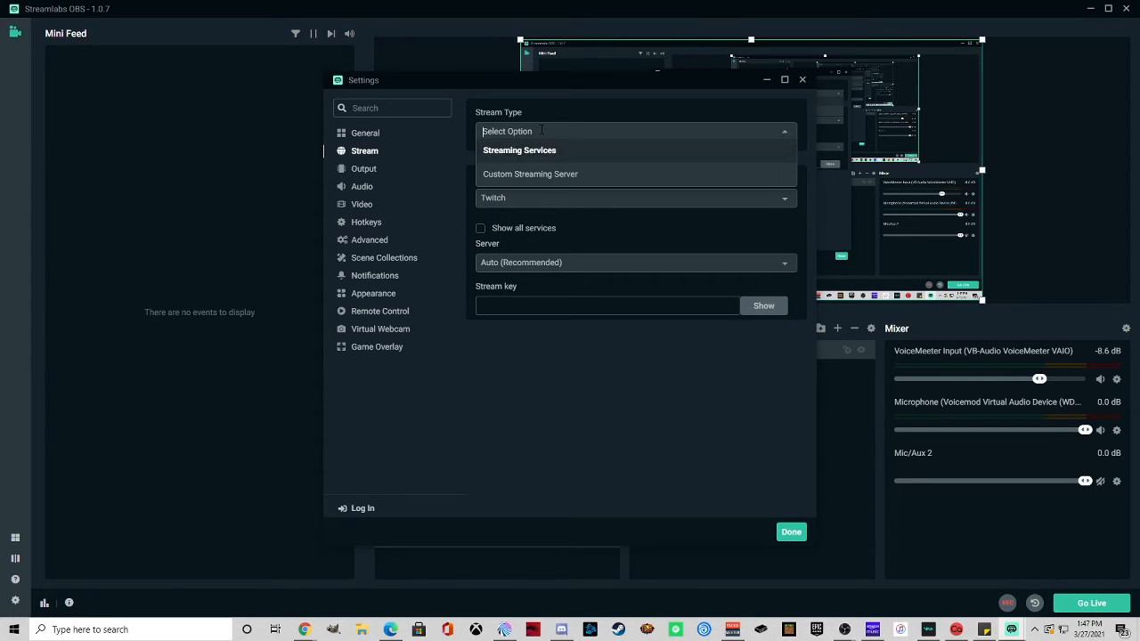
pyautogui.click(501, 176)
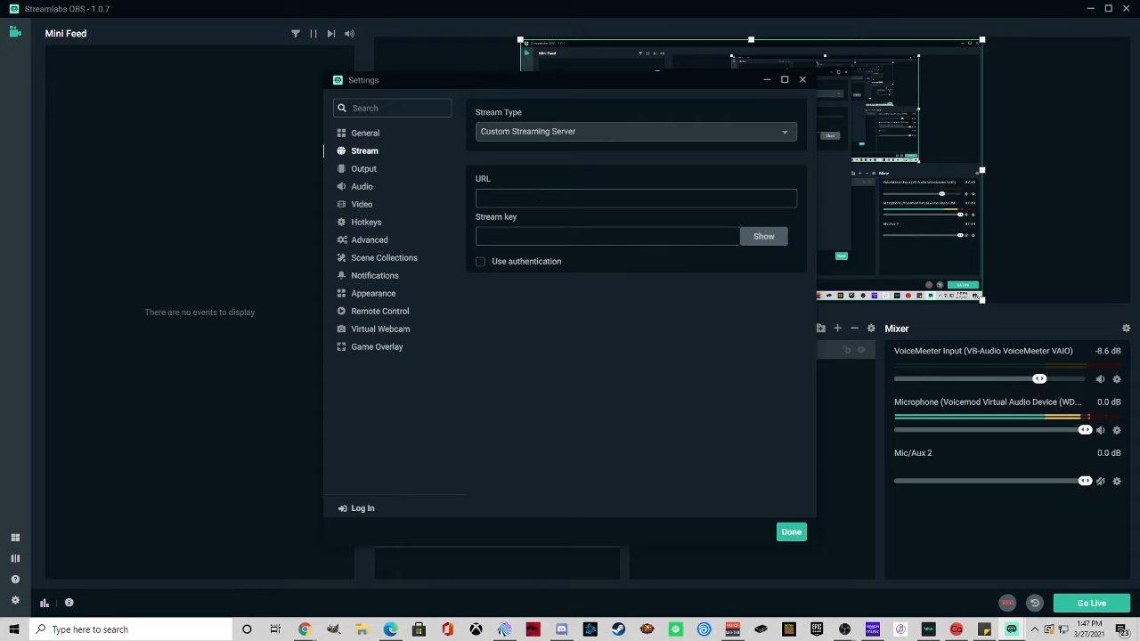
pyautogui.click(556, 131)
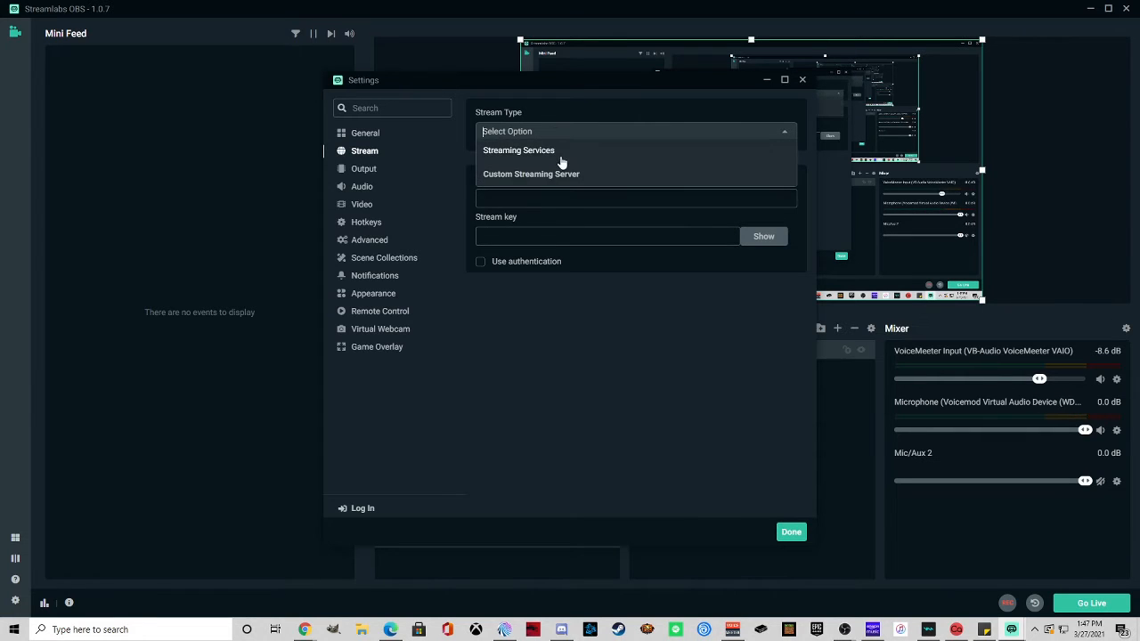
pyautogui.click(559, 151)
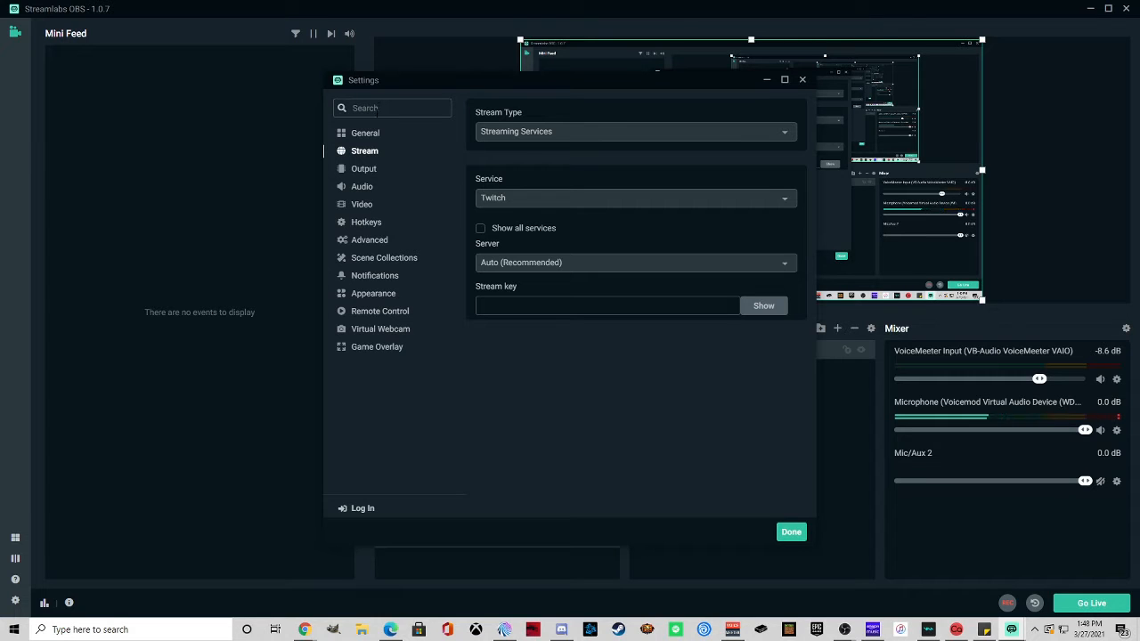
# Review the encoder, rate control, bitrate and preset options for streaming in the output settings.
pyautogui.click(362, 171)
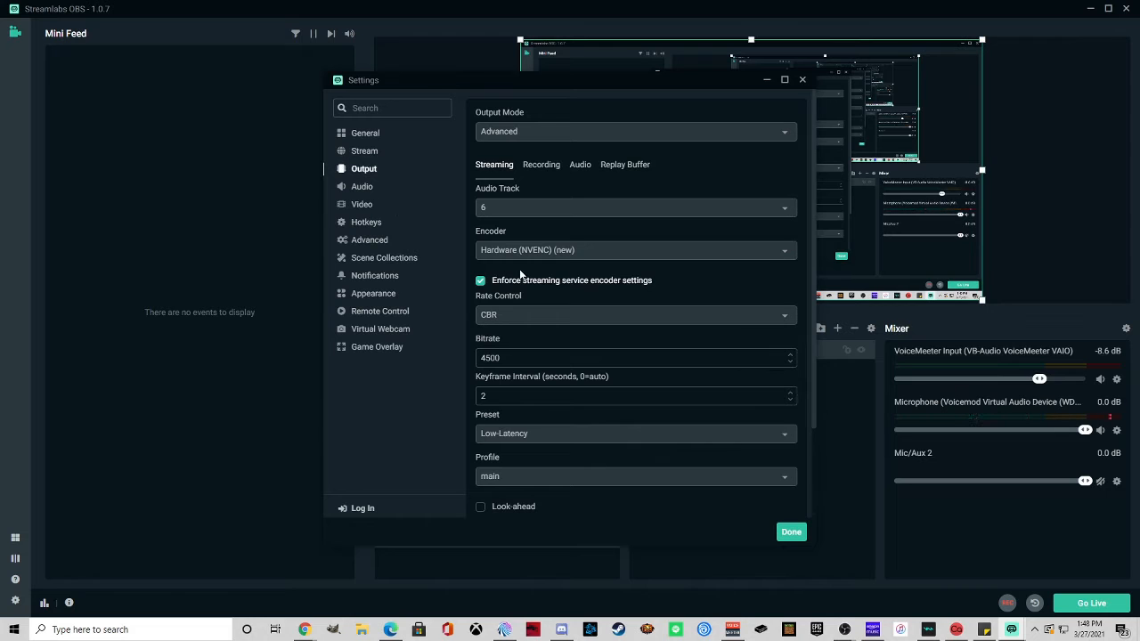
pyautogui.scroll(-3, 521, 275)
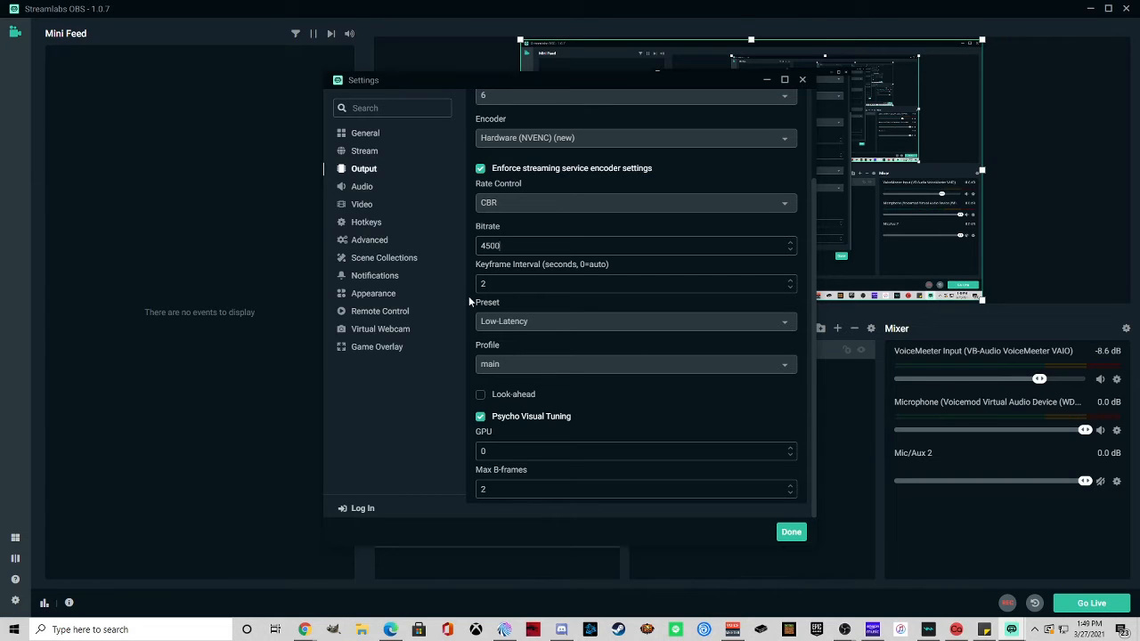
pyautogui.scroll(-1, 534, 246)
pyautogui.scroll(3, 610, 367)
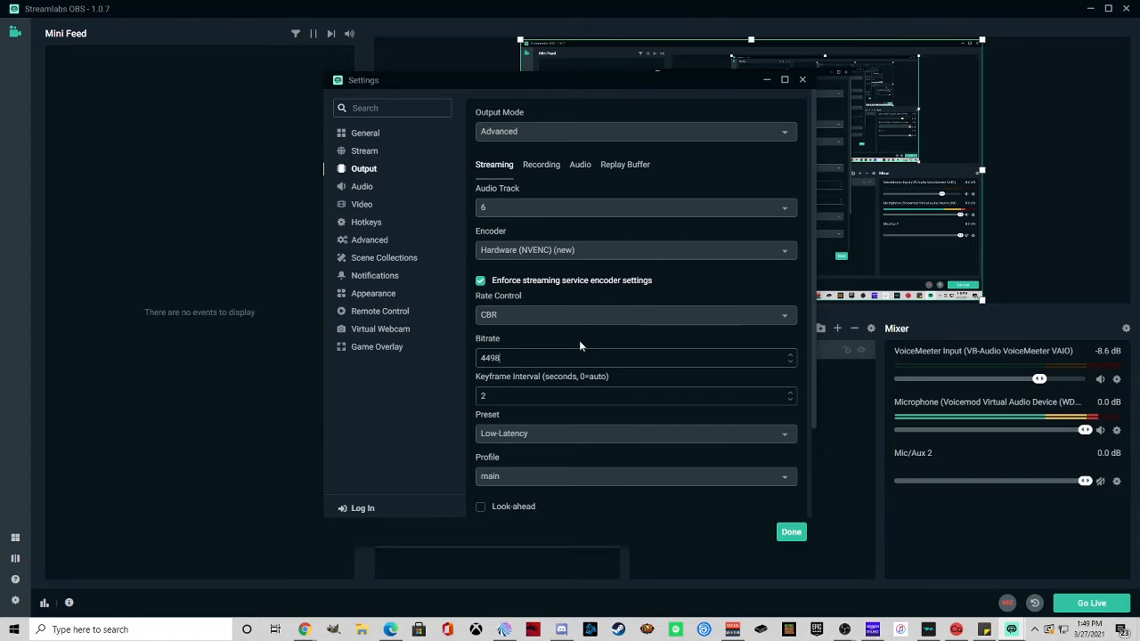
pyautogui.scroll(-1, 579, 345)
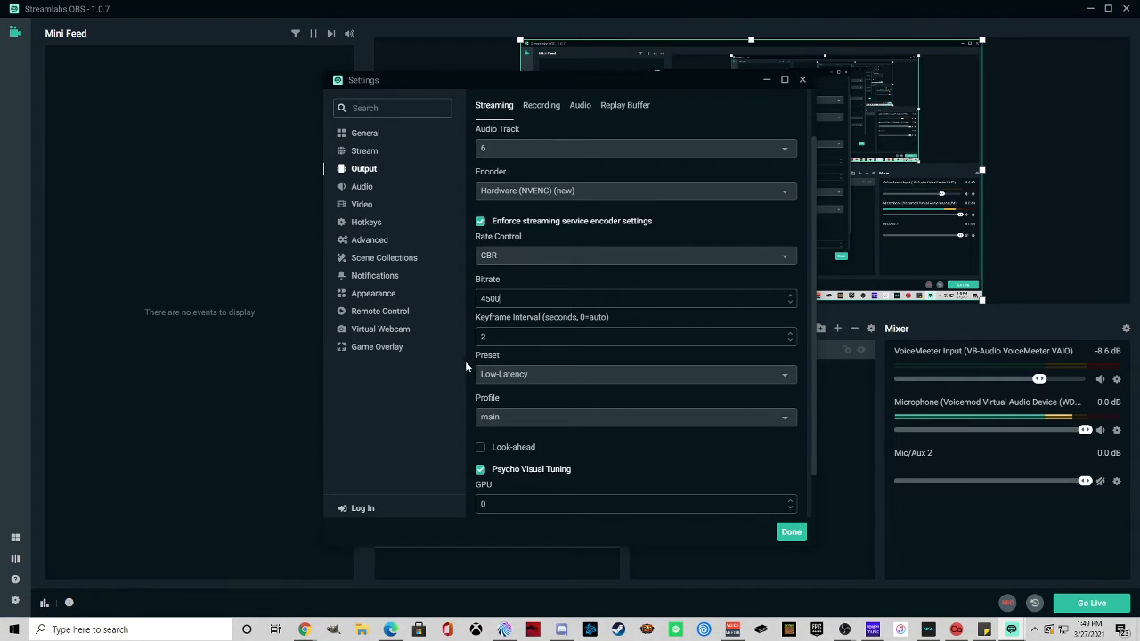
# Look over the video and stream settings, and return to the output settings to examine the streaming bitrate.
pyautogui.click(360, 205)
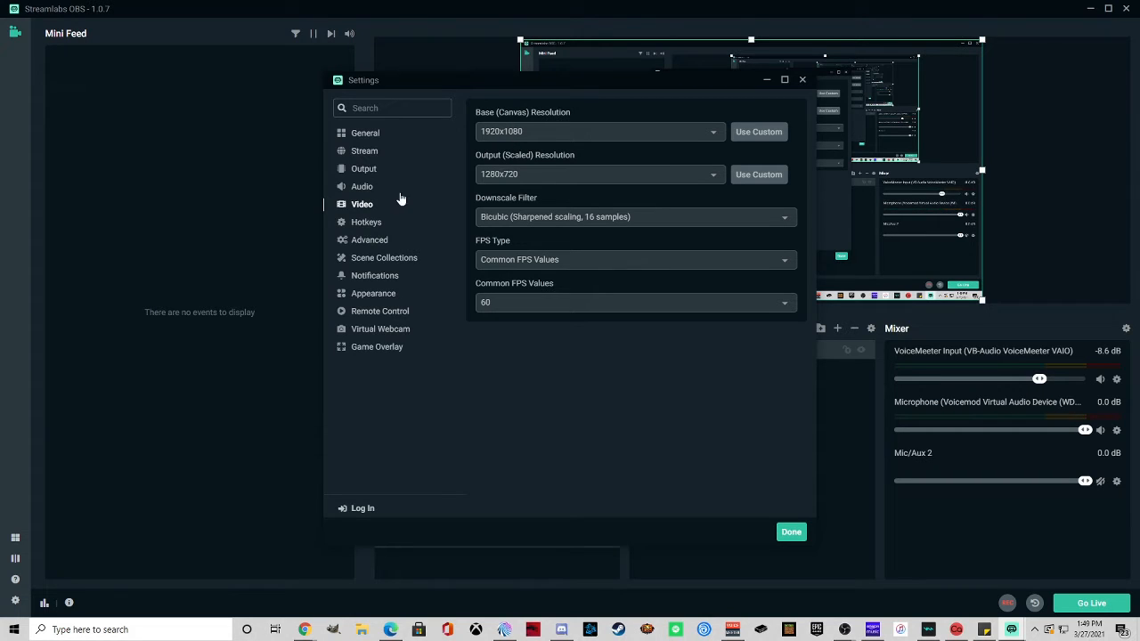
pyautogui.click(388, 161)
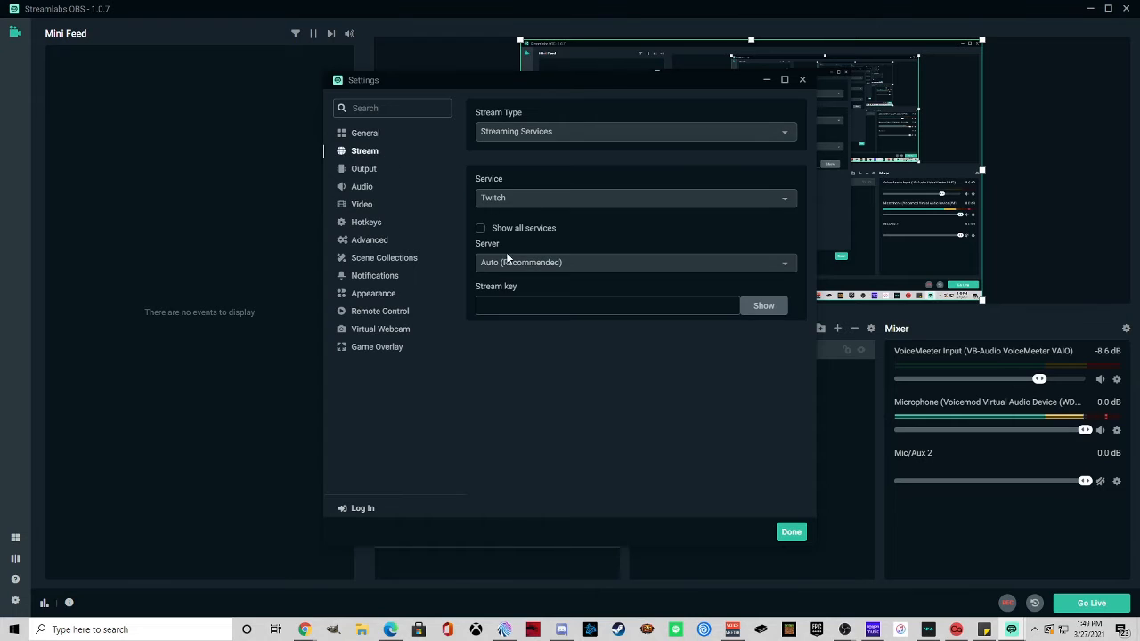
pyautogui.click(368, 169)
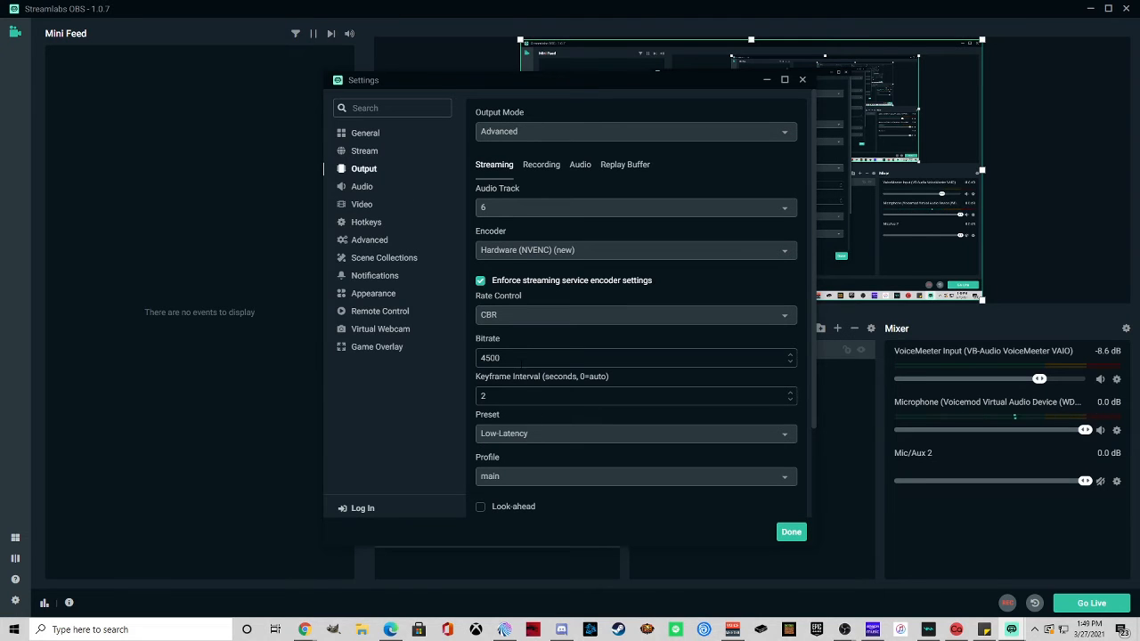
pyautogui.moveTo(503, 358); pyautogui.dragTo(476, 367)
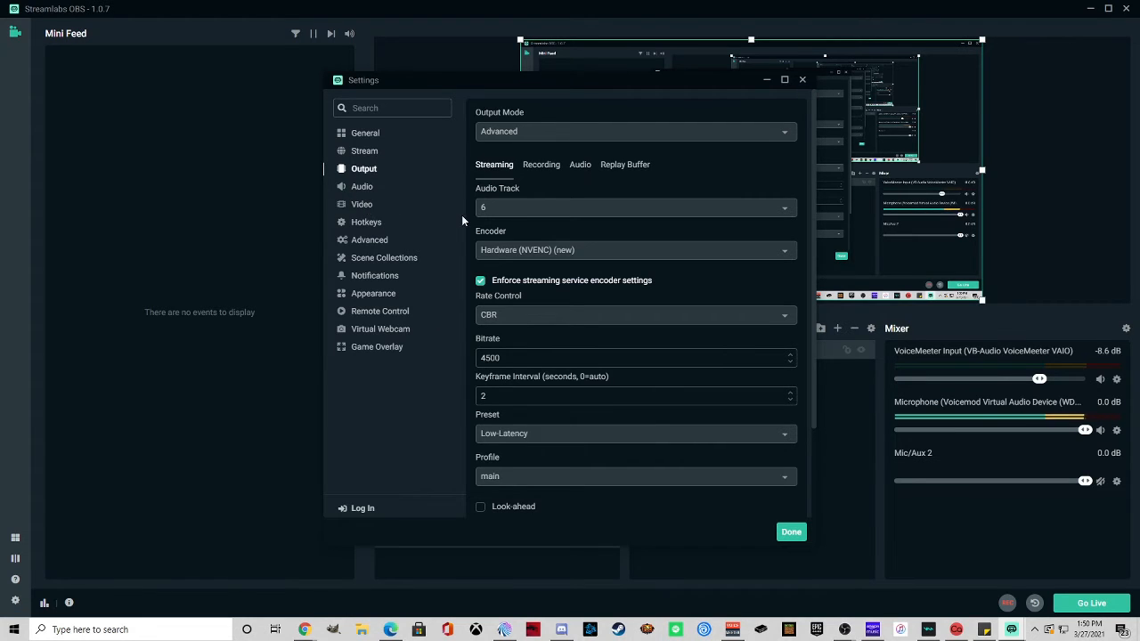
pyautogui.scroll(-1, 518, 381)
pyautogui.scroll(-2, 517, 376)
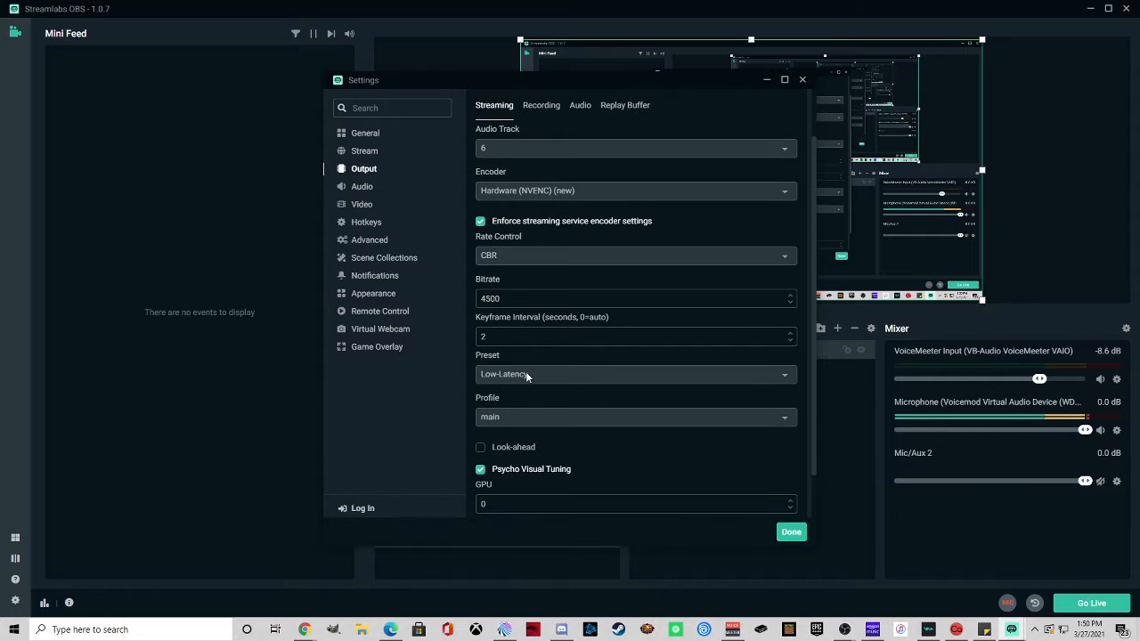
pyautogui.click(532, 300)
pyautogui.click(501, 298)
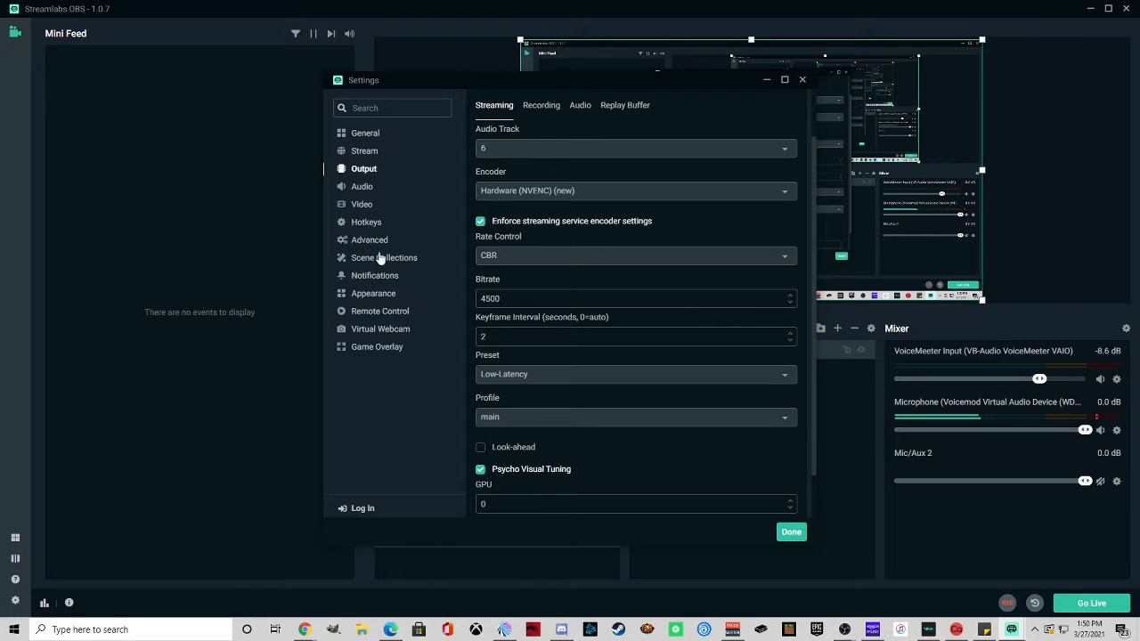
# Examine the available output (scaled) resolutions in the video settings, keeping 1280x720.
pyautogui.click(359, 204)
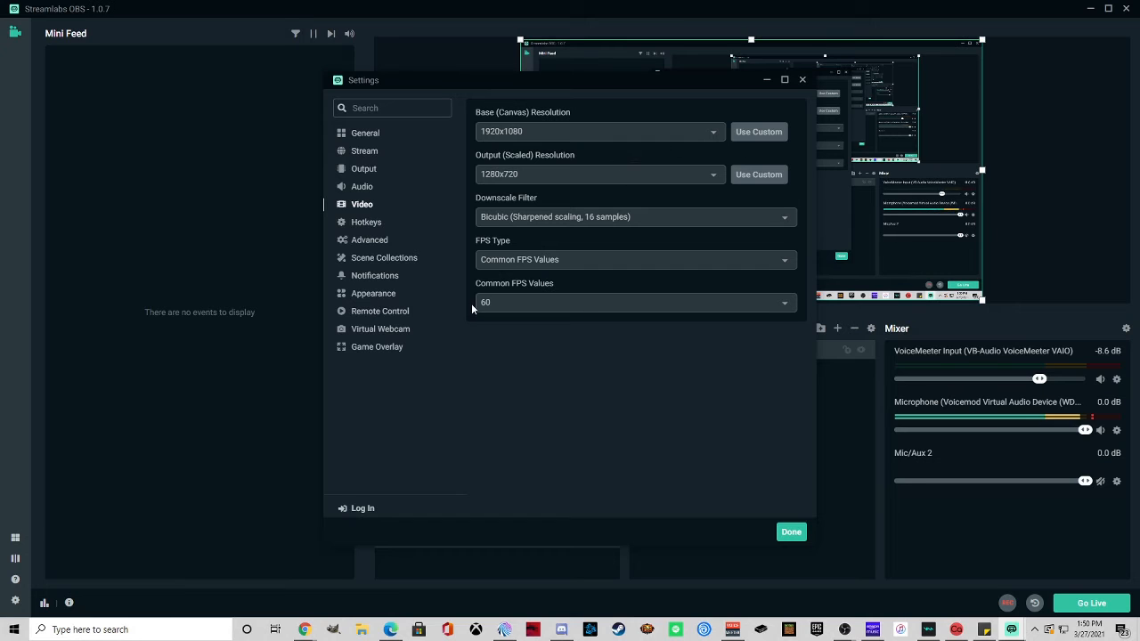
pyautogui.click(521, 174)
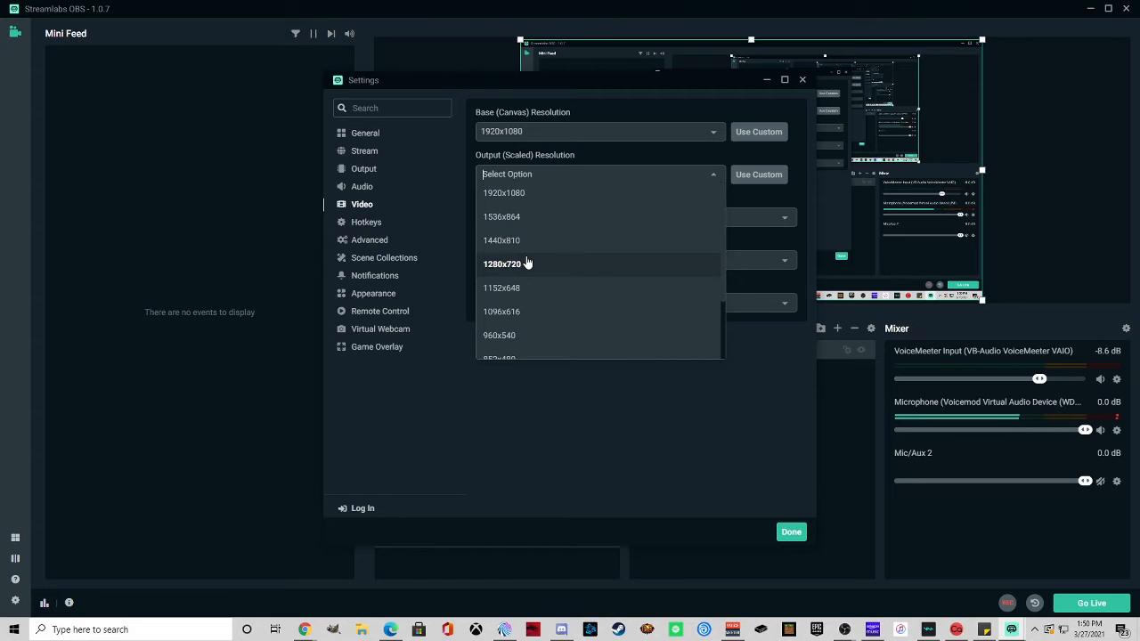
pyautogui.click(570, 560)
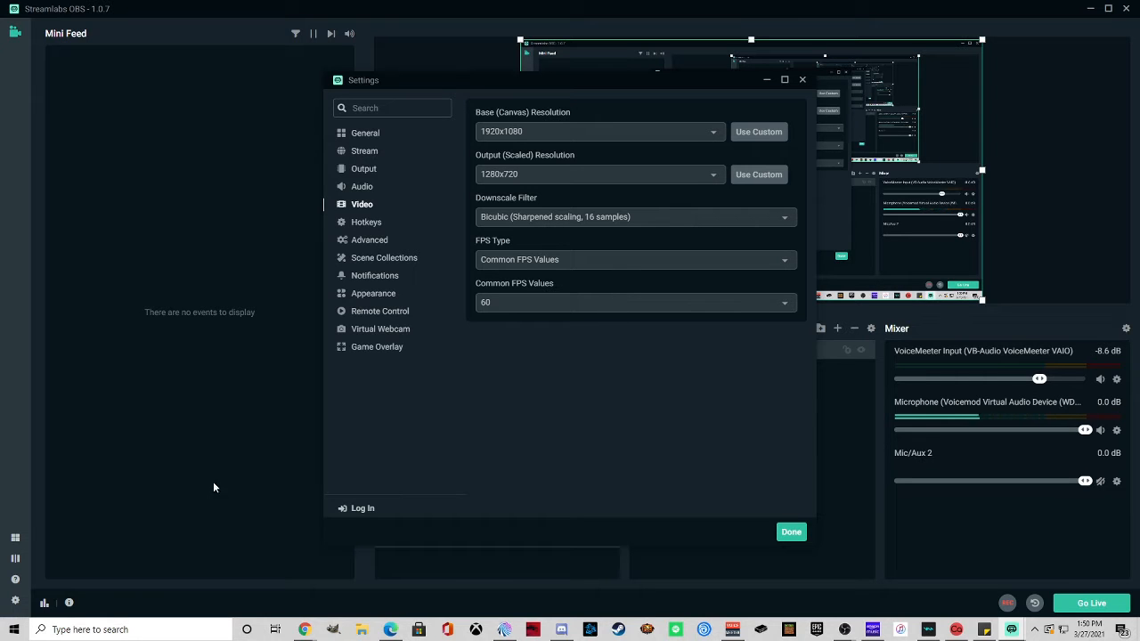
# Review the hotkey settings for streaming, recording and the individual scenes.
pyautogui.click(365, 225)
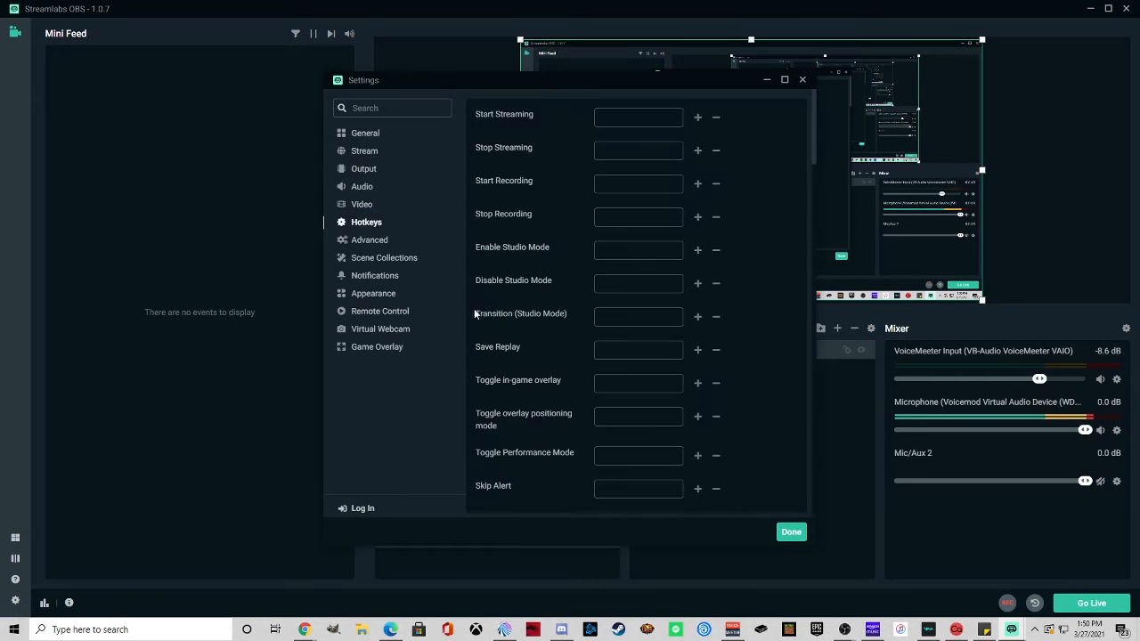
pyautogui.scroll(-5, 560, 294)
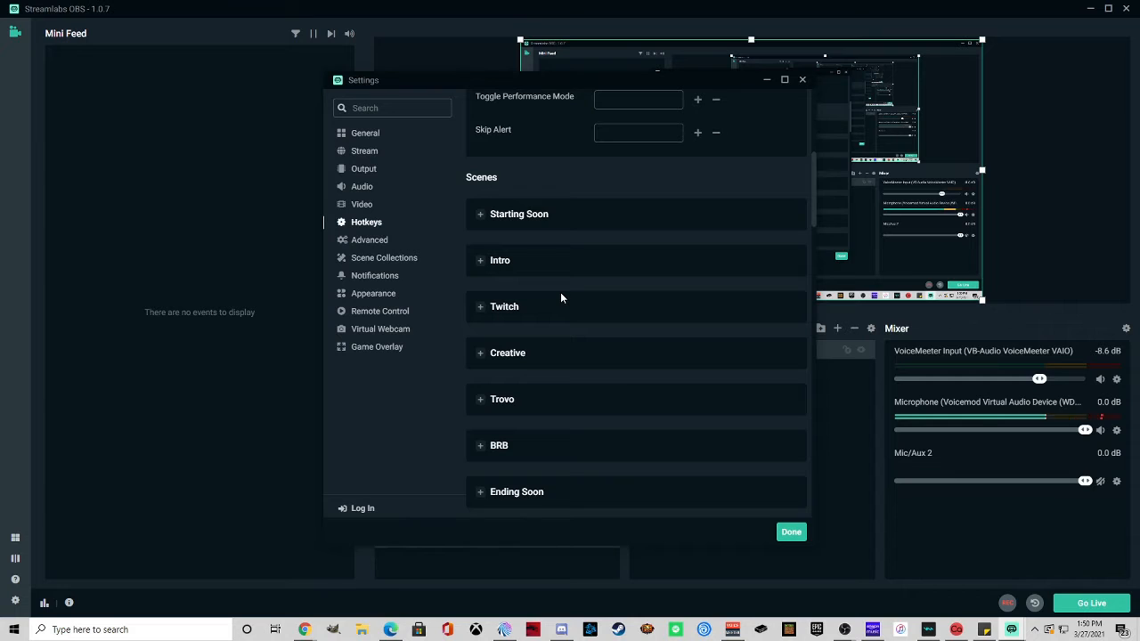
pyautogui.scroll(5, 561, 298)
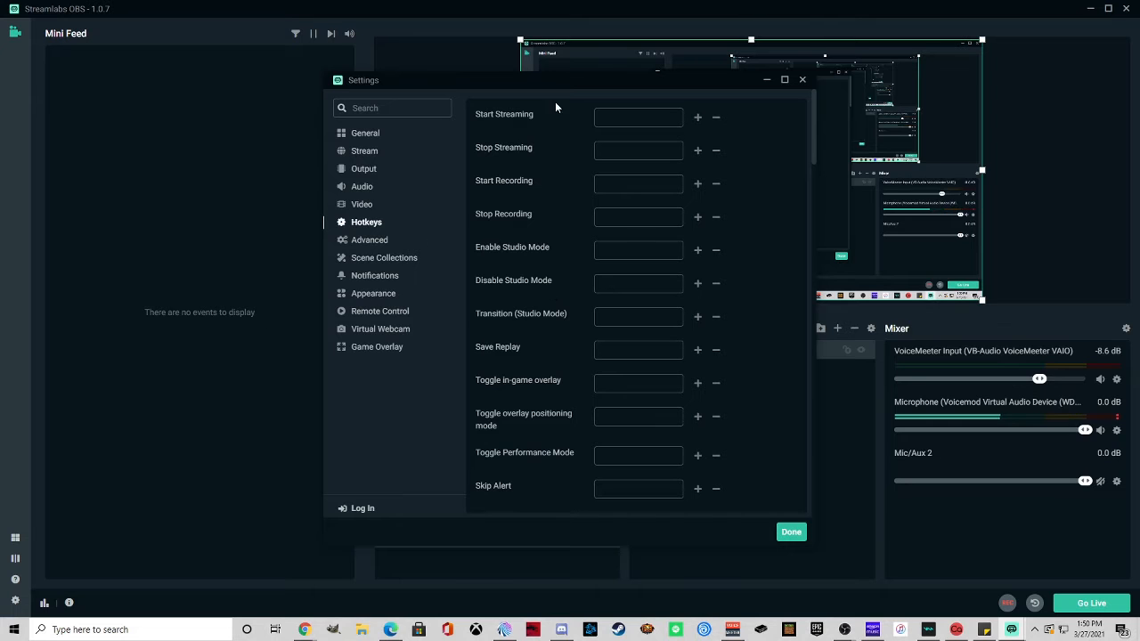
pyautogui.scroll(-1, 547, 170)
pyautogui.scroll(-5, 548, 174)
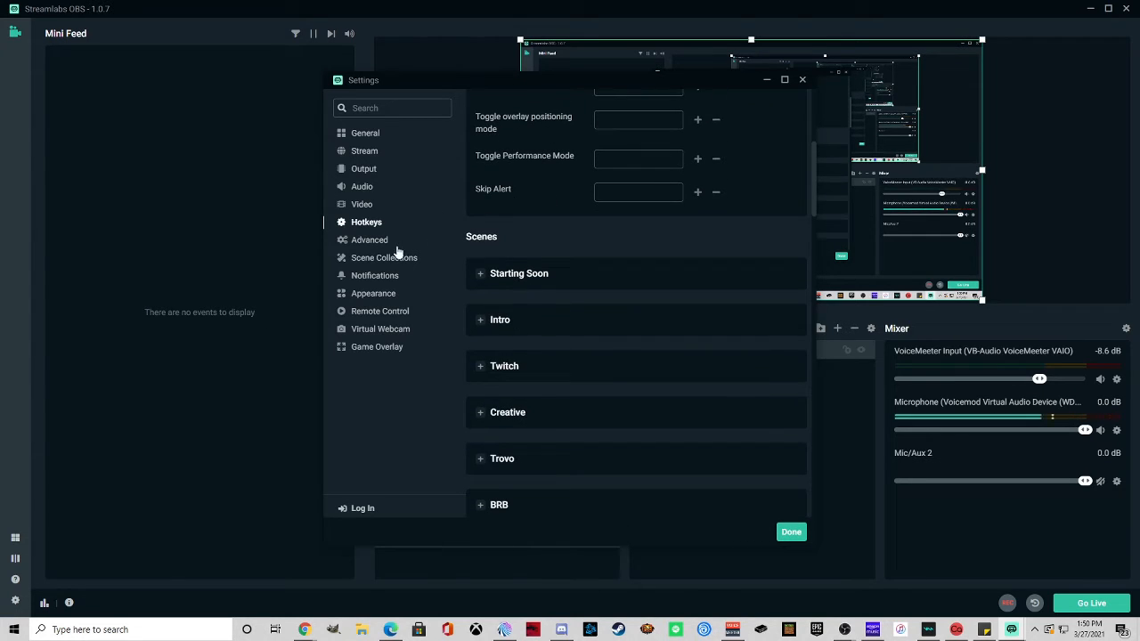
# Review the advanced and notification settings, and close the settings window.
pyautogui.click(367, 239)
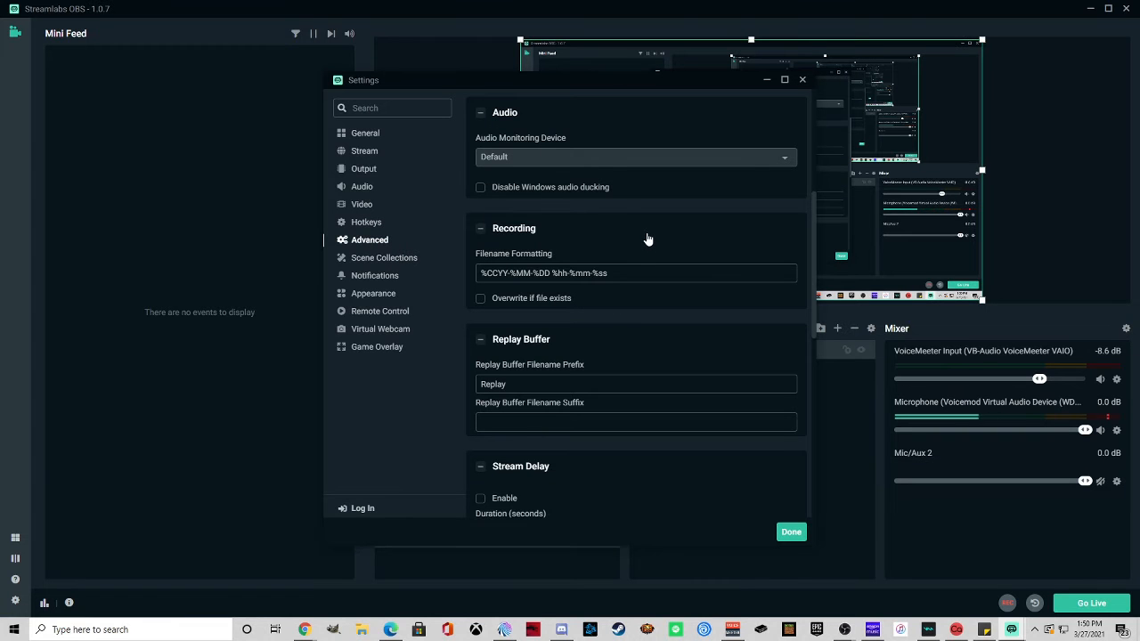
pyautogui.scroll(-1, 648, 239)
pyautogui.scroll(-3, 647, 239)
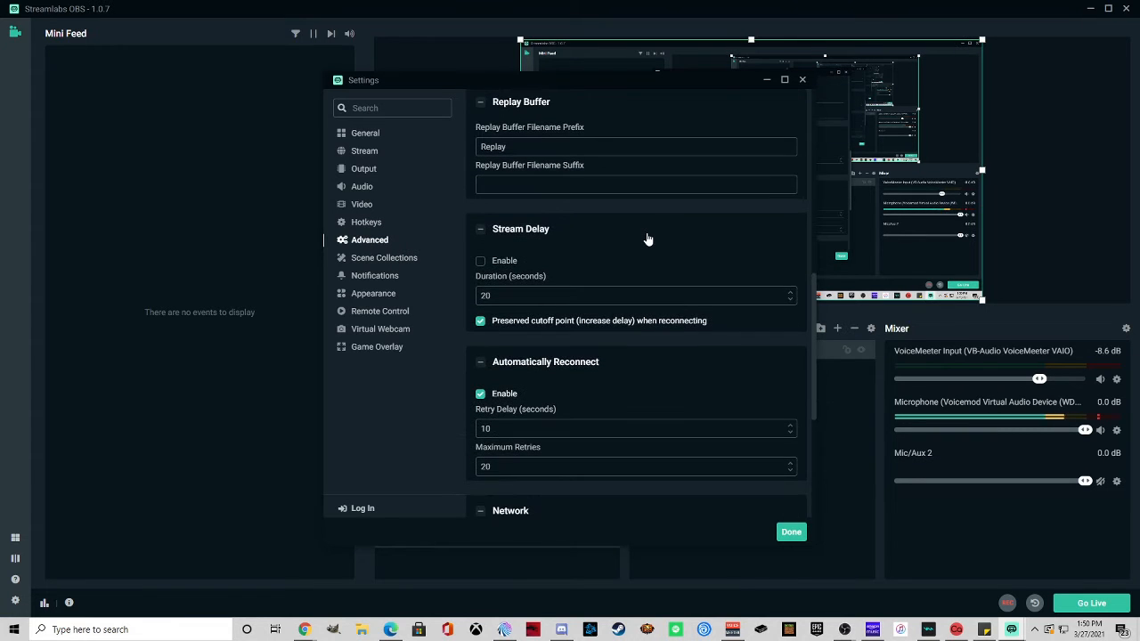
pyautogui.scroll(-5, 647, 239)
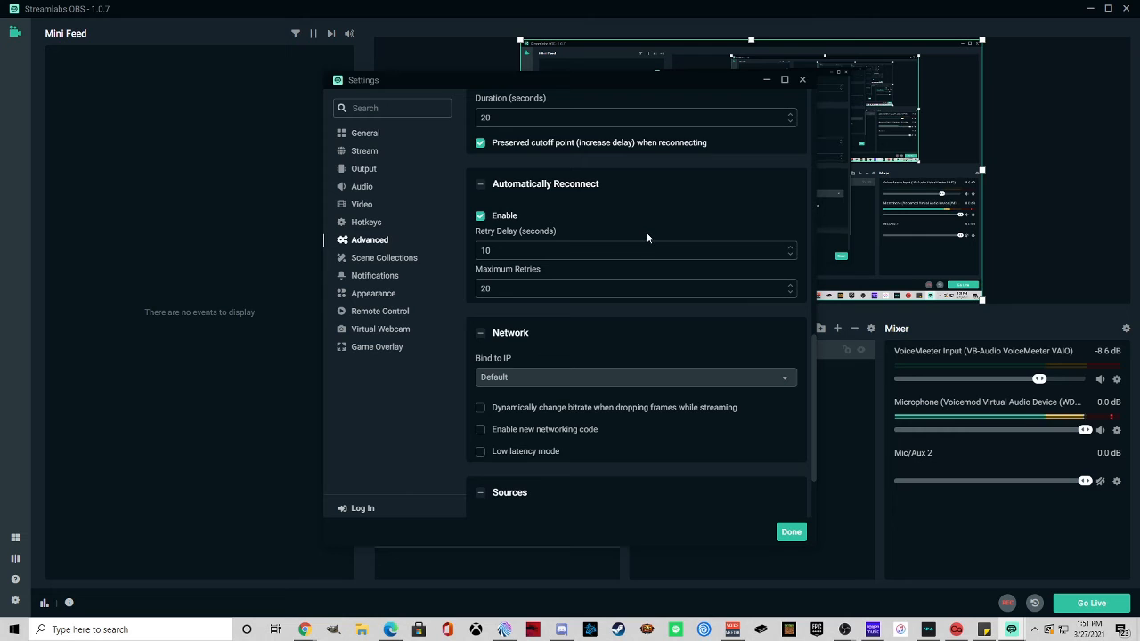
pyautogui.scroll(-1, 646, 232)
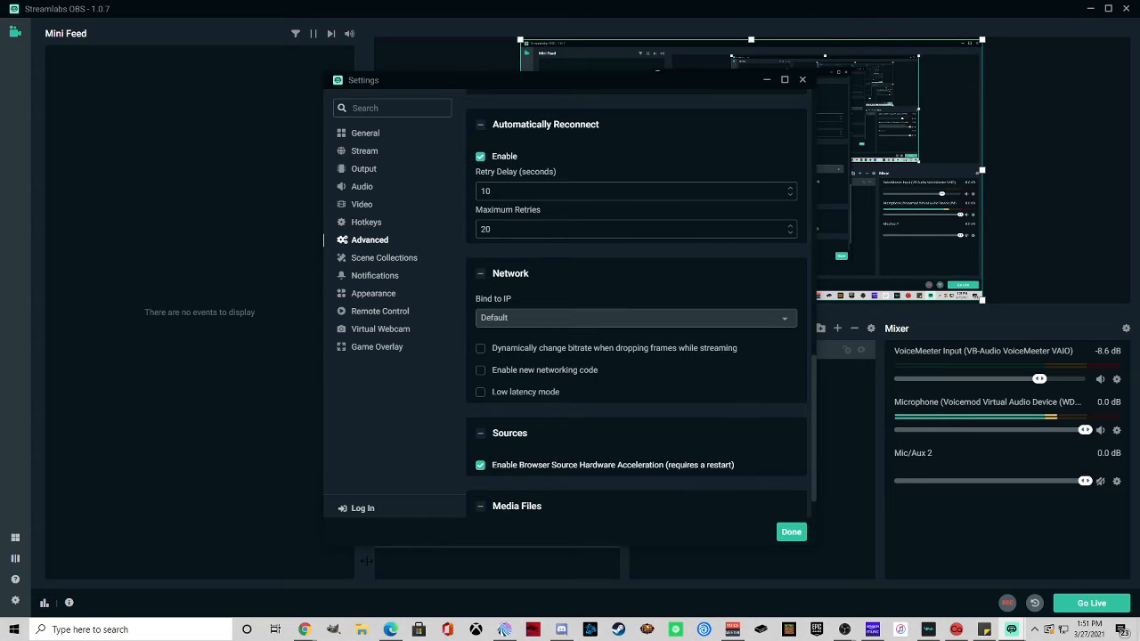
pyautogui.click(345, 282)
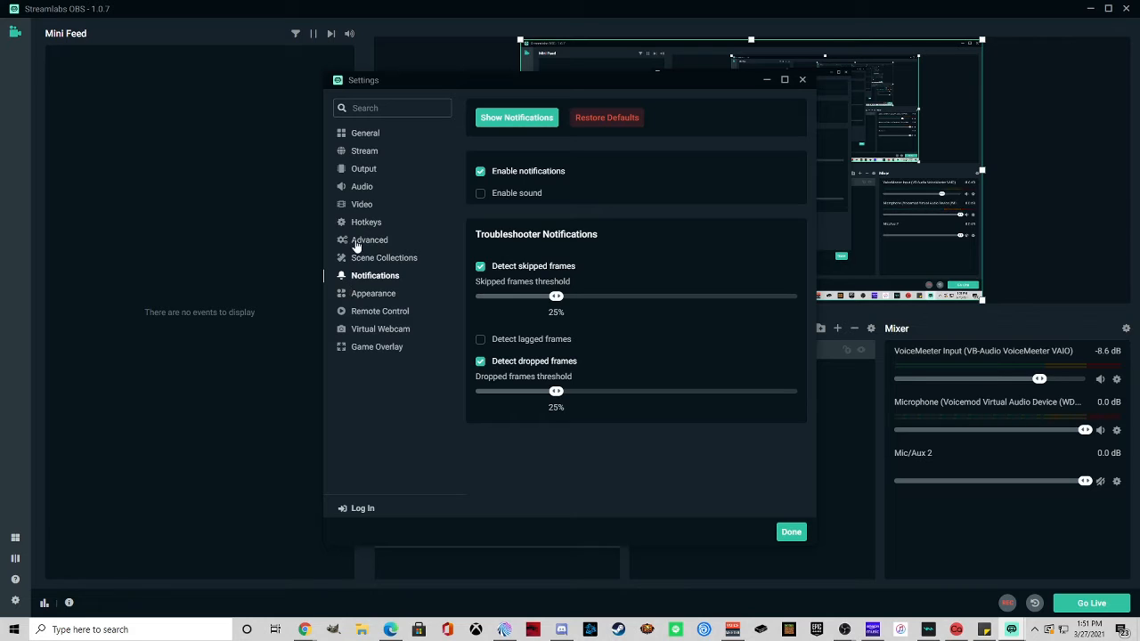
pyautogui.click(802, 80)
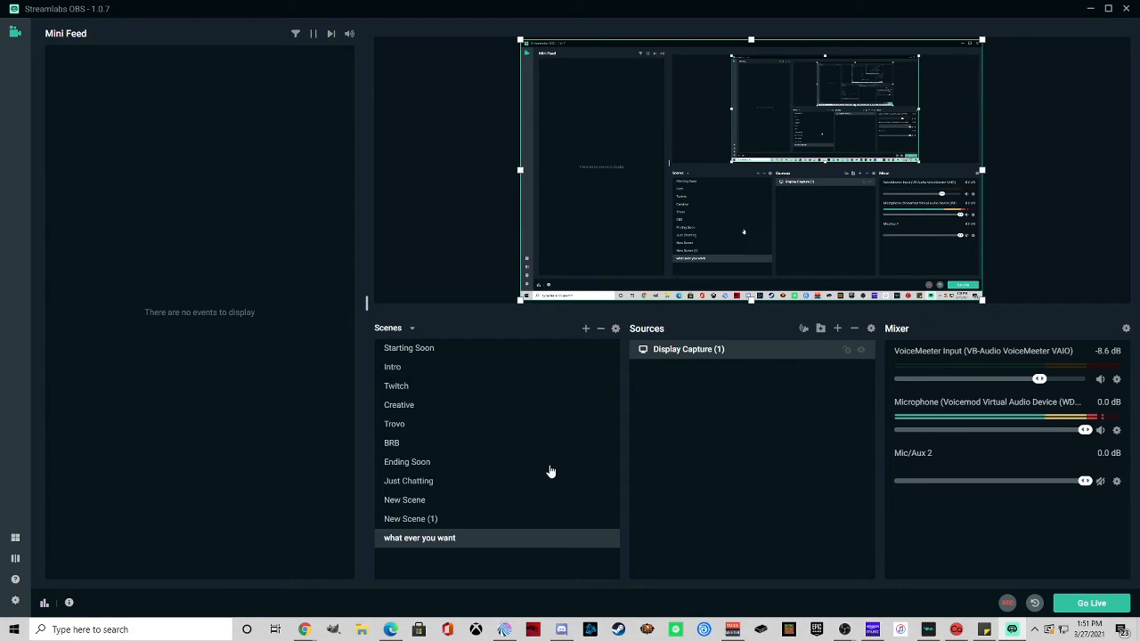
# Open the layout editor and switch it from the Editor tab to the Chat tab.
pyautogui.click(16, 559)
pyautogui.click(17, 557)
pyautogui.click(15, 537)
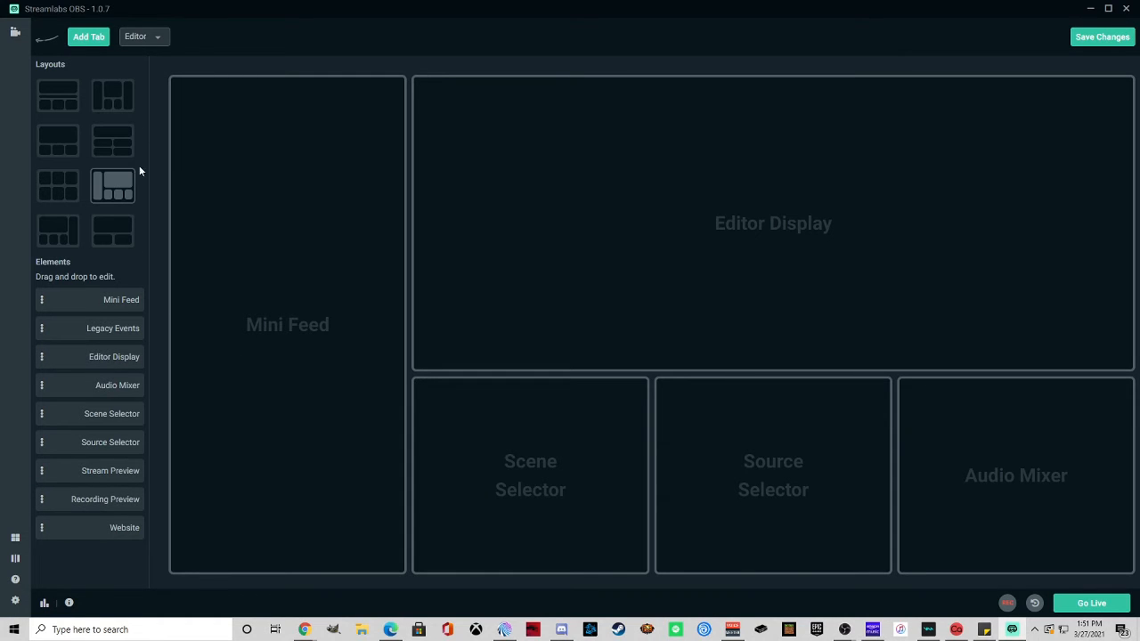
pyautogui.click(147, 44)
pyautogui.click(151, 79)
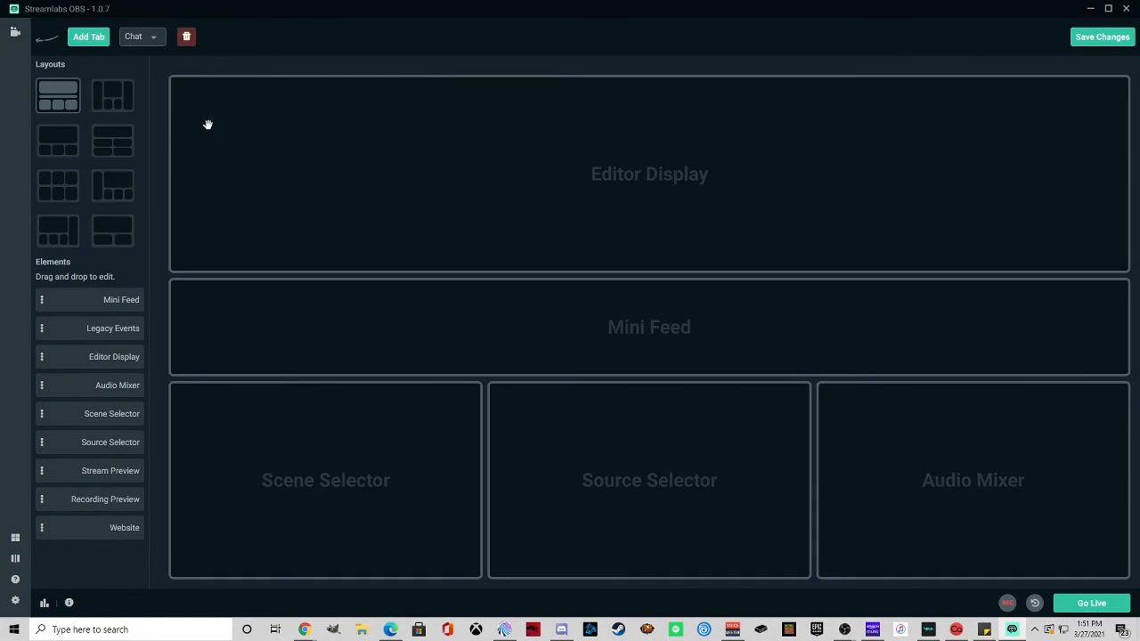
# Delete the Chat tab from the layout editor and return to the main editor view.
pyautogui.click(186, 41)
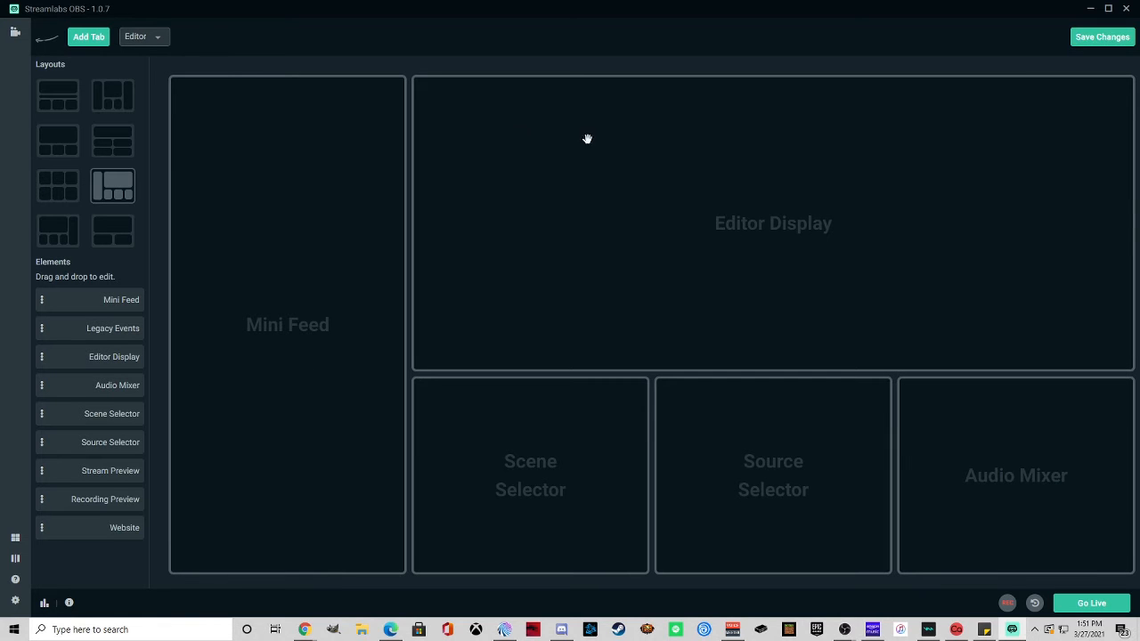
pyautogui.click(95, 39)
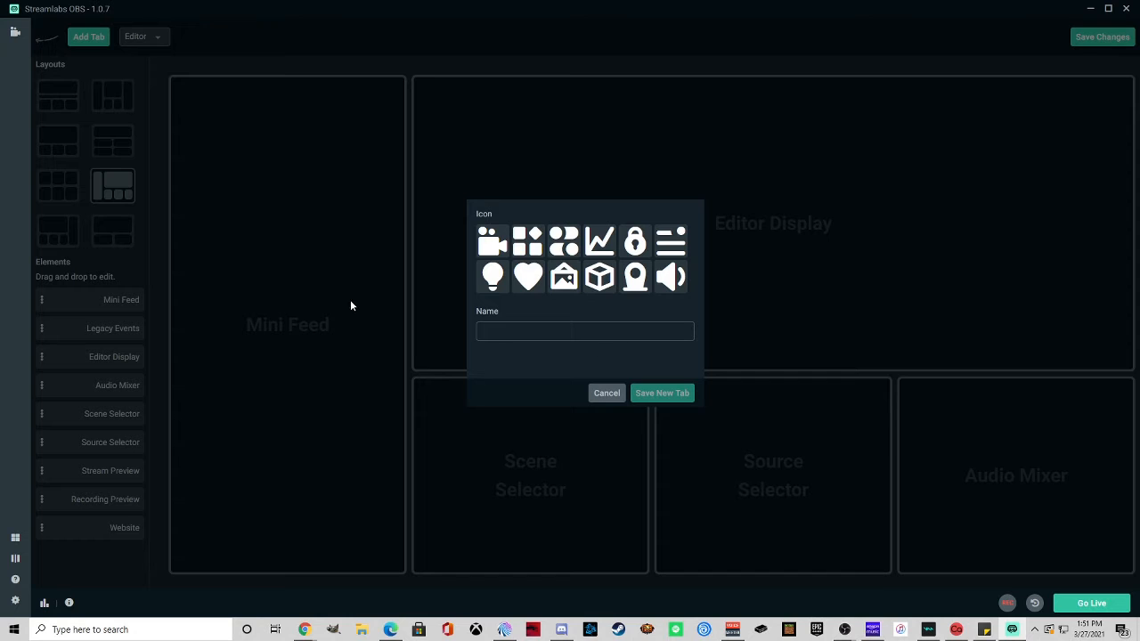
pyautogui.click(591, 392)
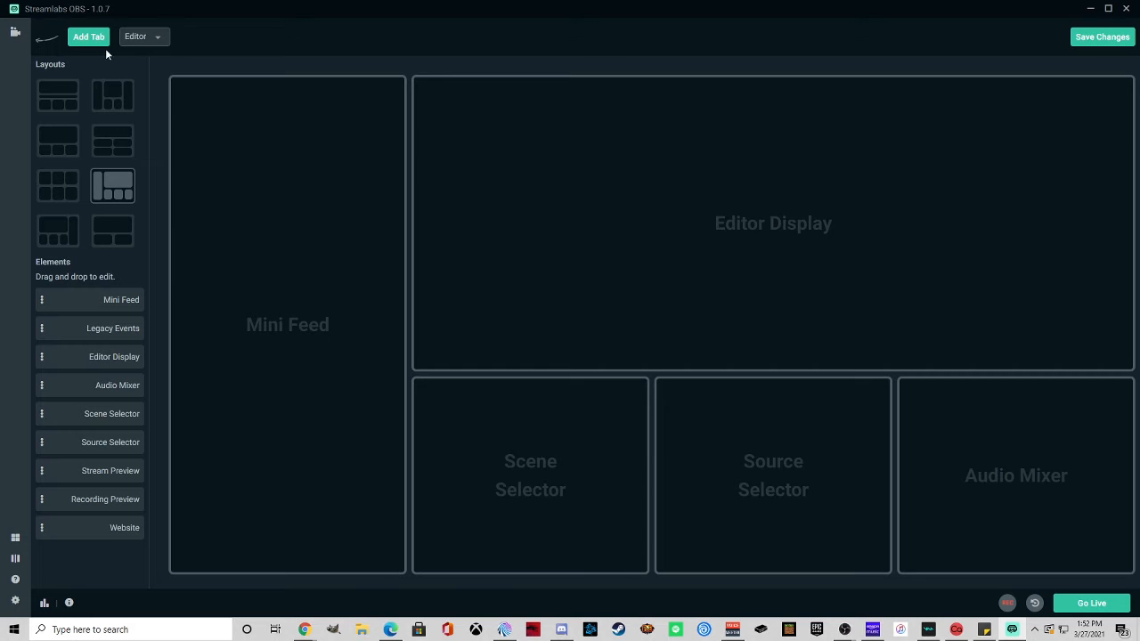
pyautogui.click(15, 31)
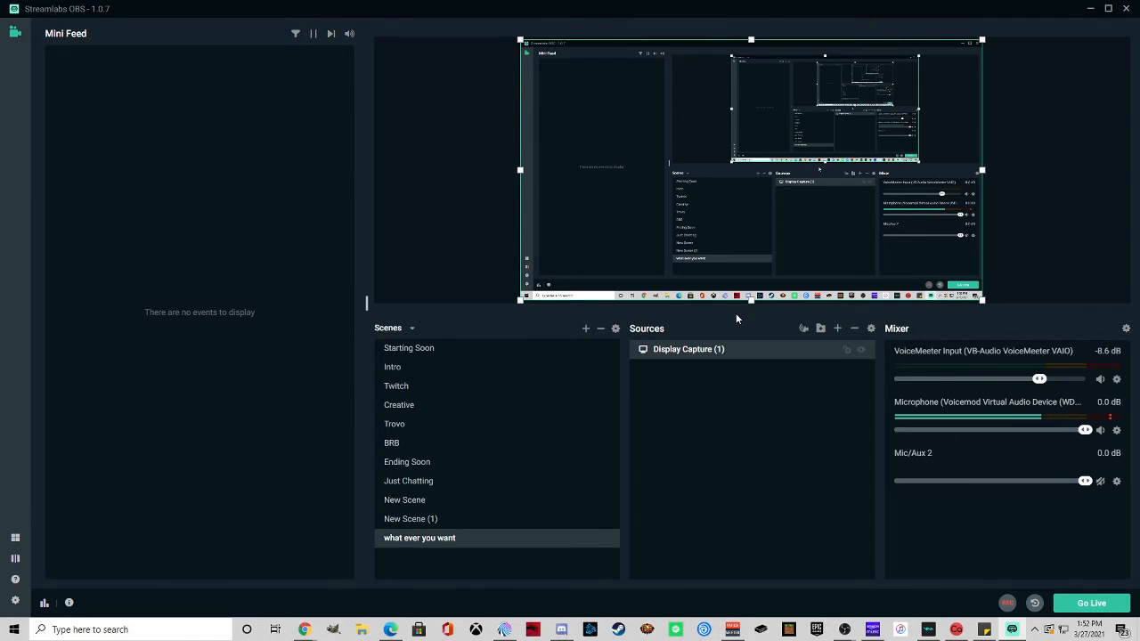
# Switch to the web browser and look over the StreamElements homepage's testimonials and feature list.
pyautogui.click(1092, 10)
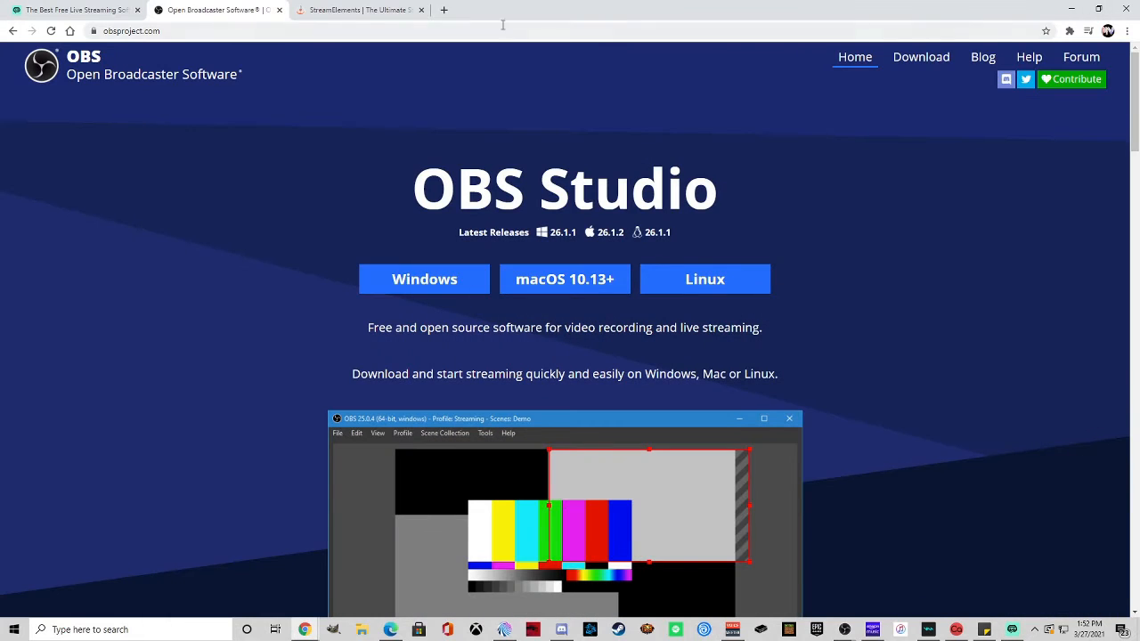
pyautogui.click(372, 7)
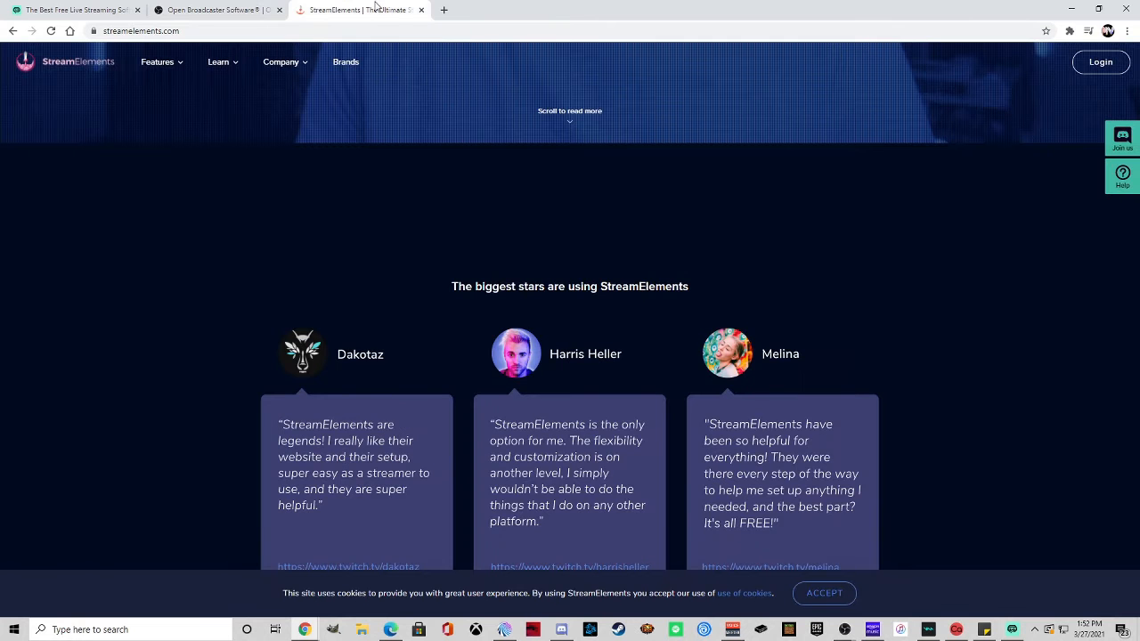
pyautogui.scroll(-3, 1038, 223)
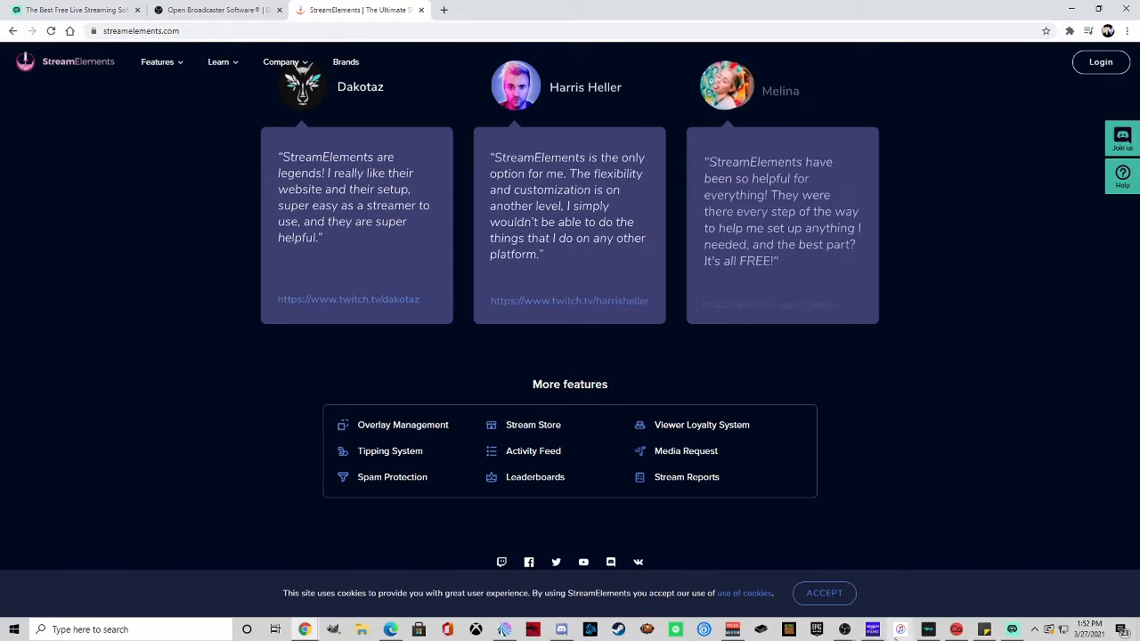
# Switch to OBS Studio and add a Display Capture source named "lol" to Scene 2.
pyautogui.moveTo(844, 630)
pyautogui.click(908, 570)
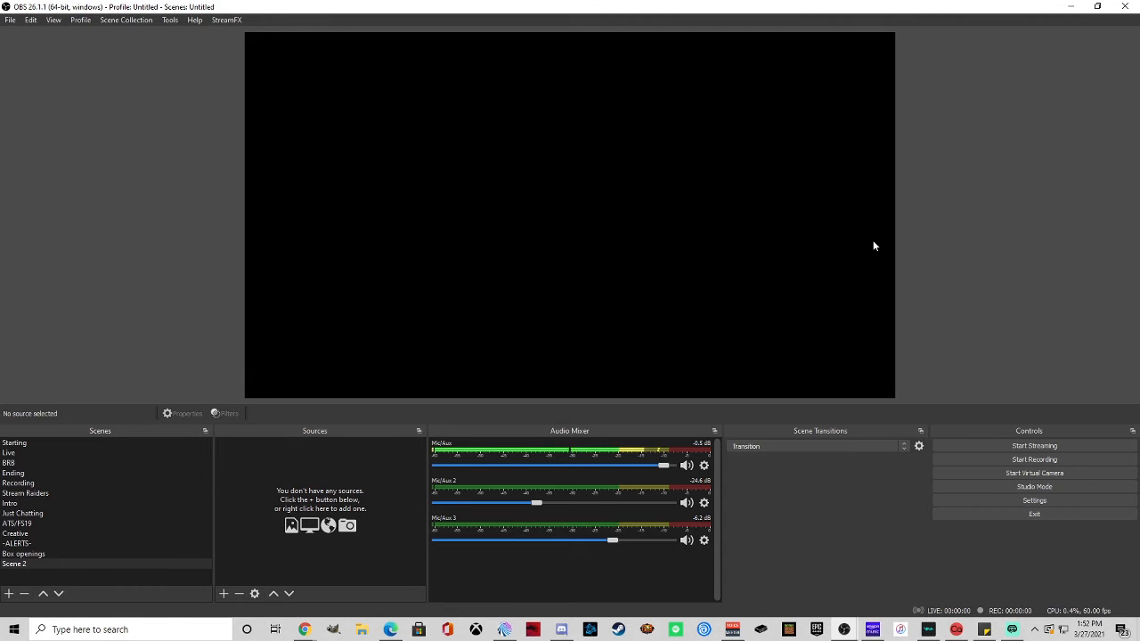
pyautogui.click(223, 593)
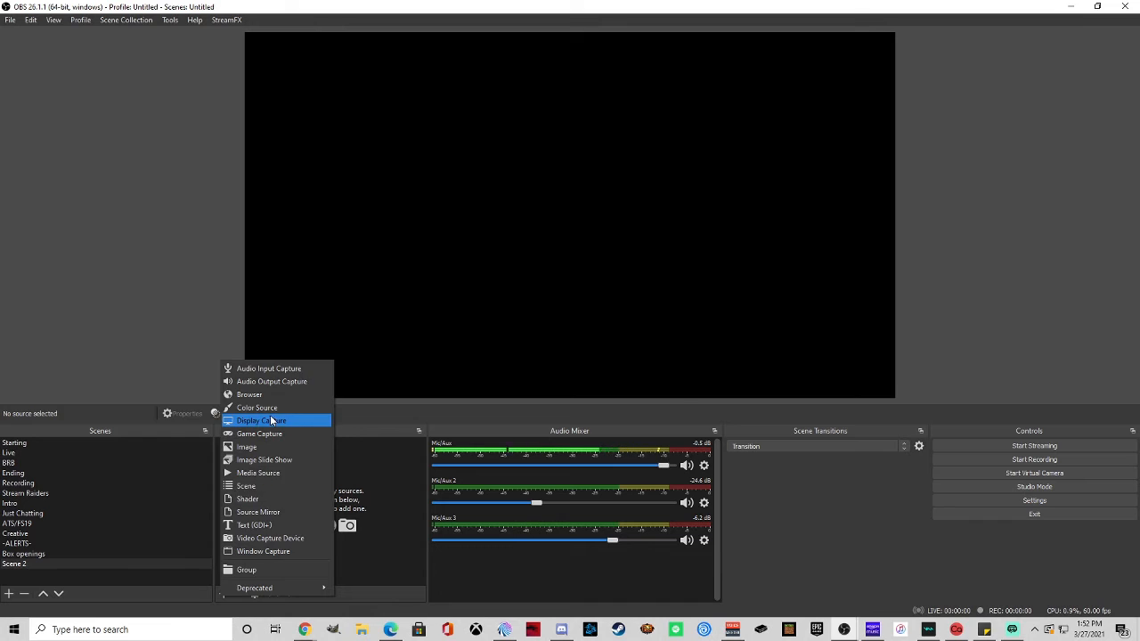
pyautogui.click(262, 420)
pyautogui.write('lol')
pyautogui.press('Return')
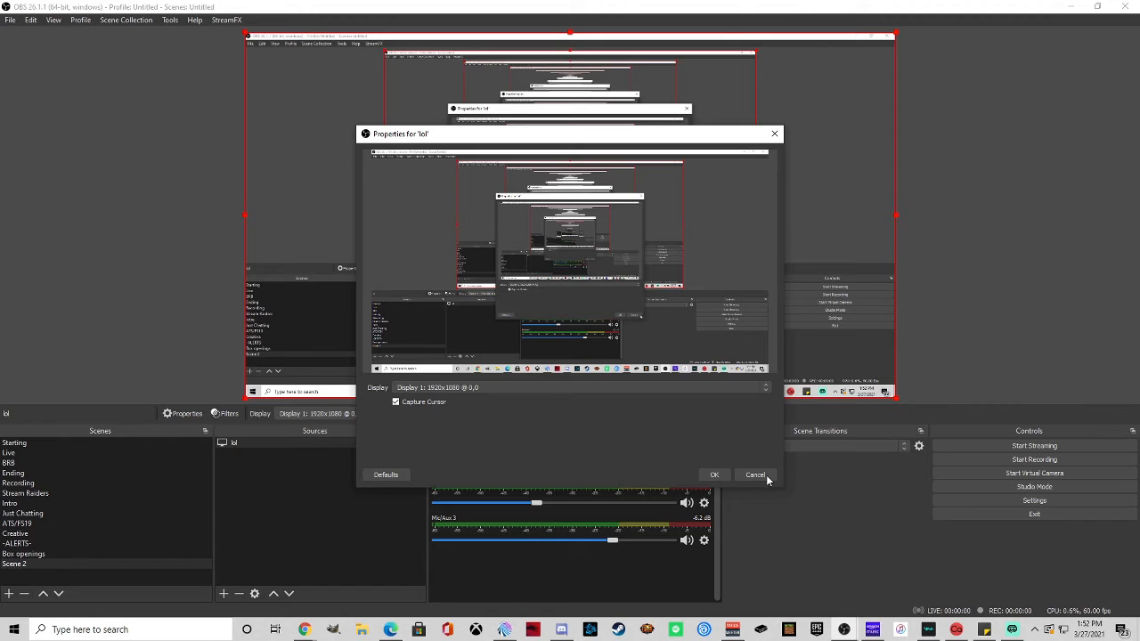
# Try Display 2, Display 1, Display 4 and Display 3 in turn as the captured display for the lol source.
pyautogui.click(624, 389)
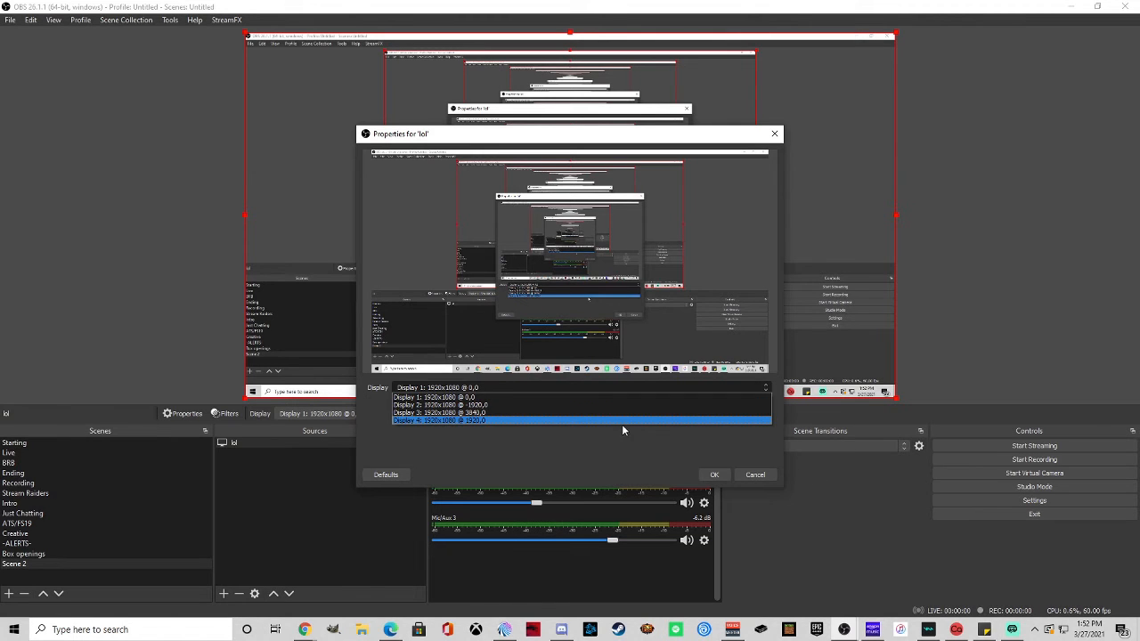
pyautogui.click(610, 406)
pyautogui.click(609, 390)
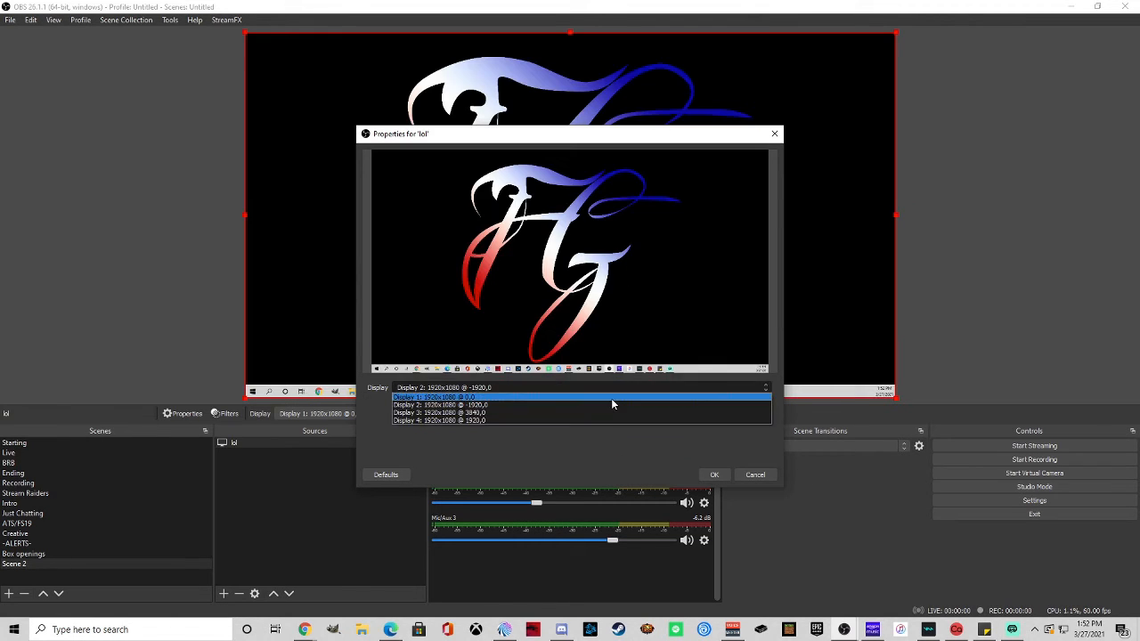
pyautogui.click(610, 398)
pyautogui.click(612, 387)
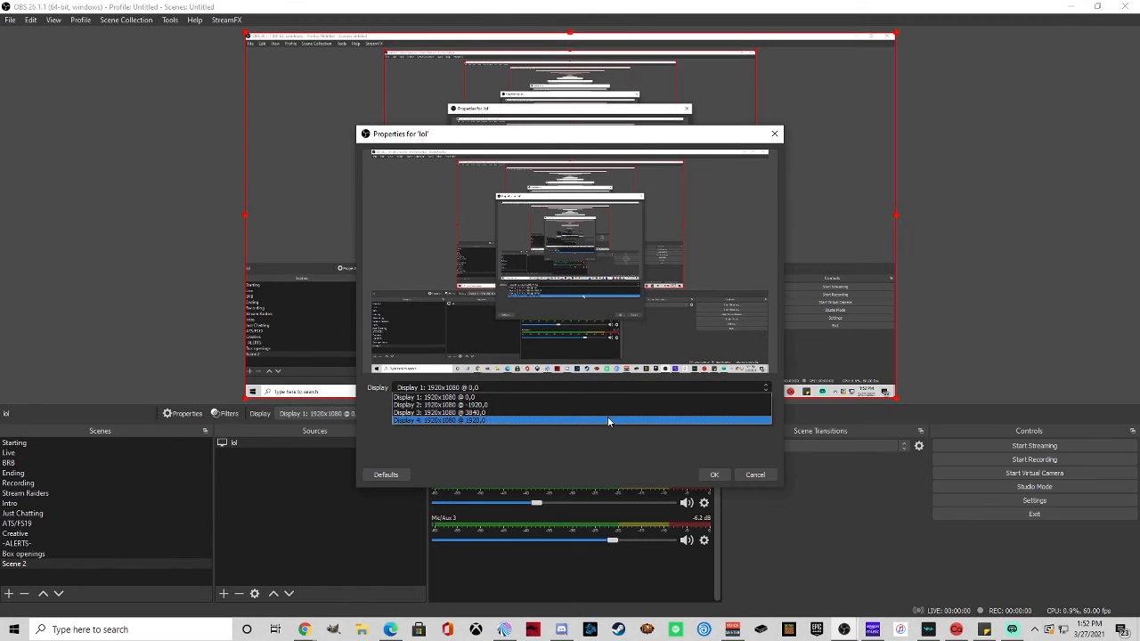
pyautogui.click(611, 422)
pyautogui.click(607, 391)
pyautogui.click(600, 414)
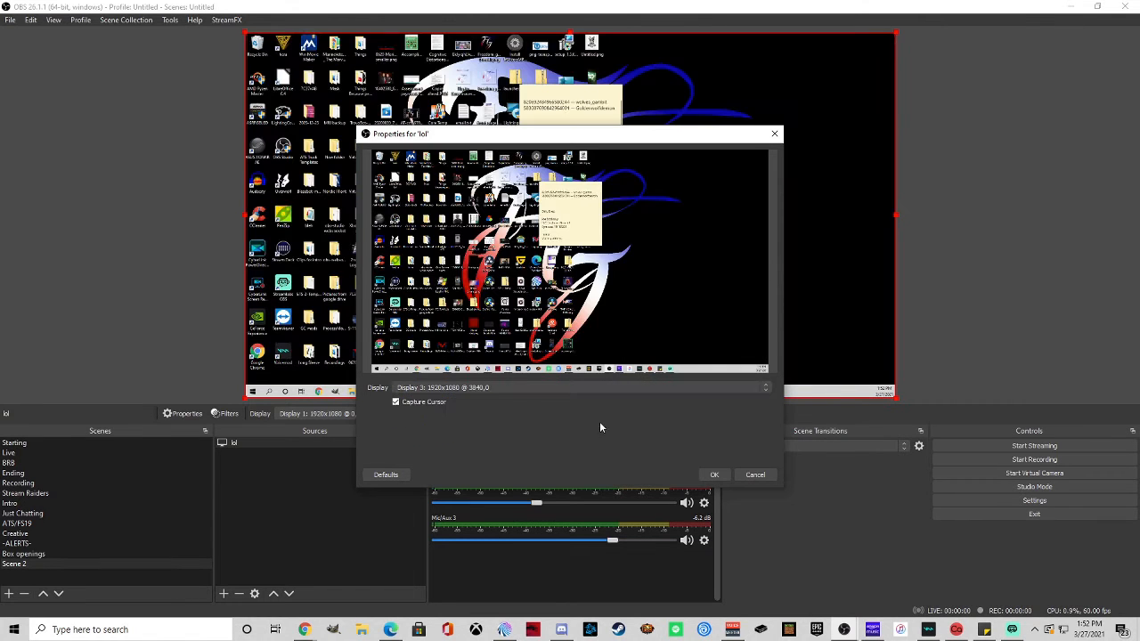
# Set the lol source to capture Display 1: 1920x1080 @ 0,0 and accept its properties.
pyautogui.click(602, 392)
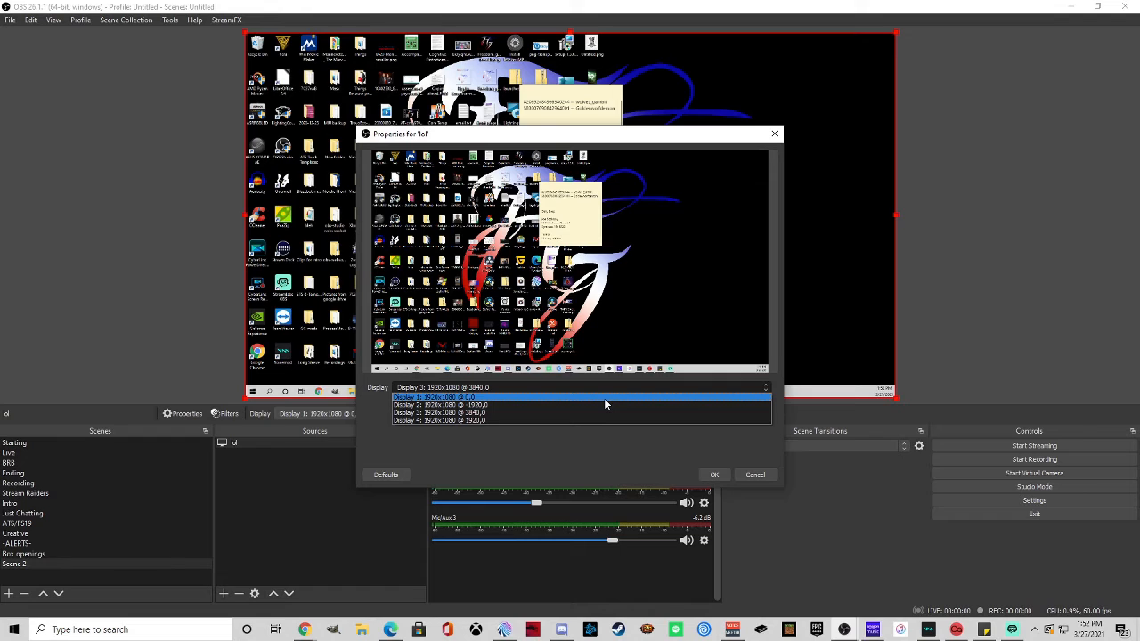
pyautogui.click(604, 398)
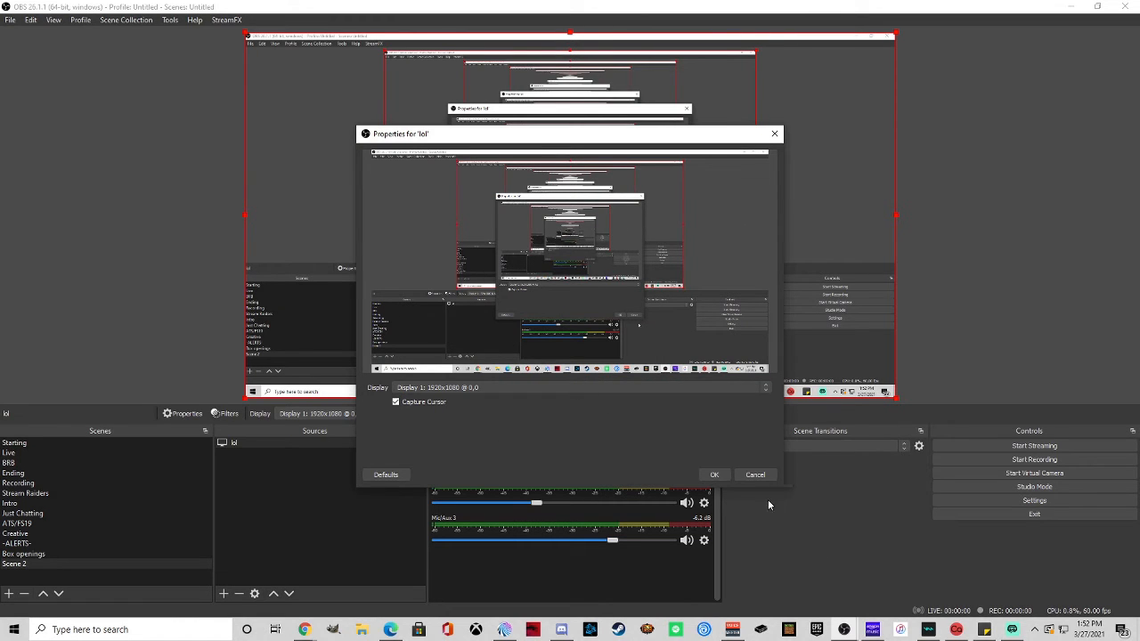
pyautogui.click(715, 475)
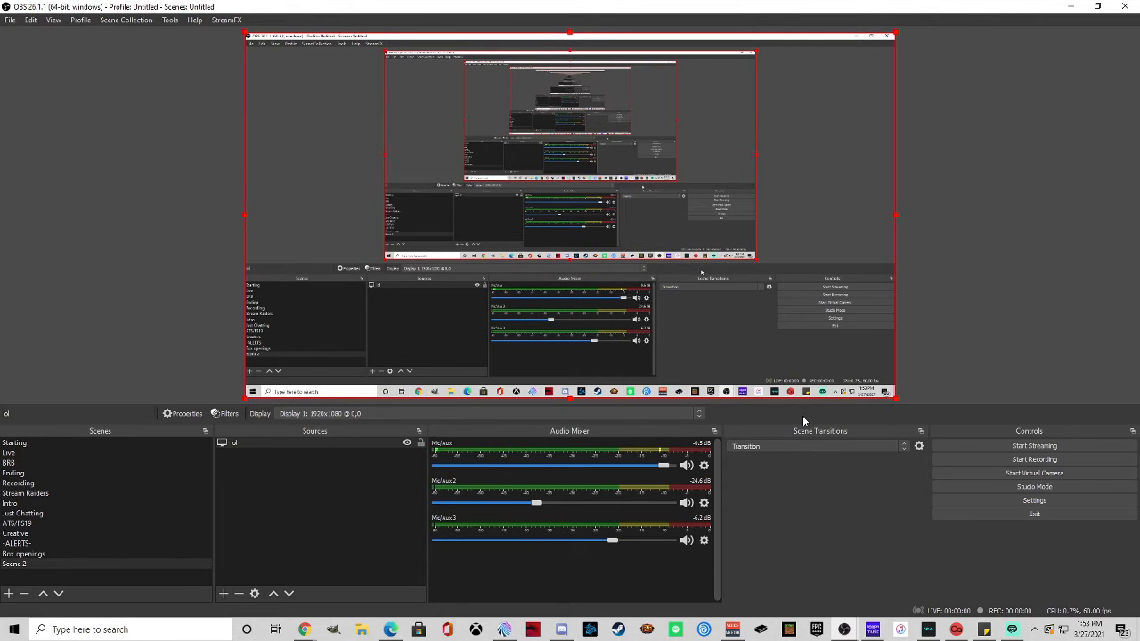
# Open the stream settings, expand the service choices to show all, and browse the full list of streaming services.
pyautogui.click(941, 500)
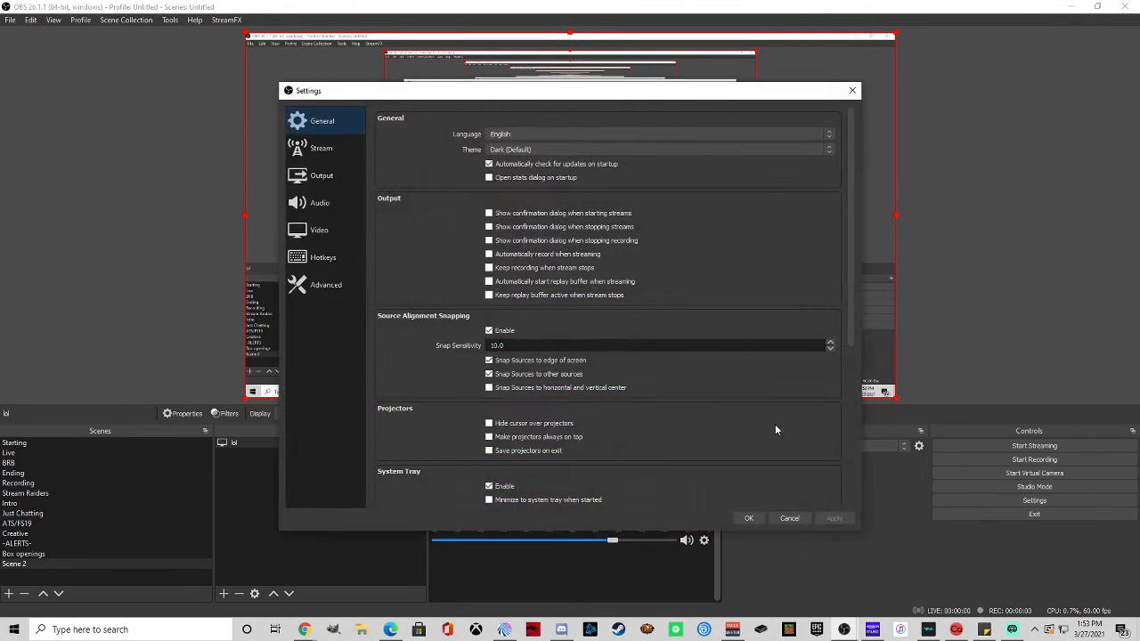
pyautogui.click(327, 153)
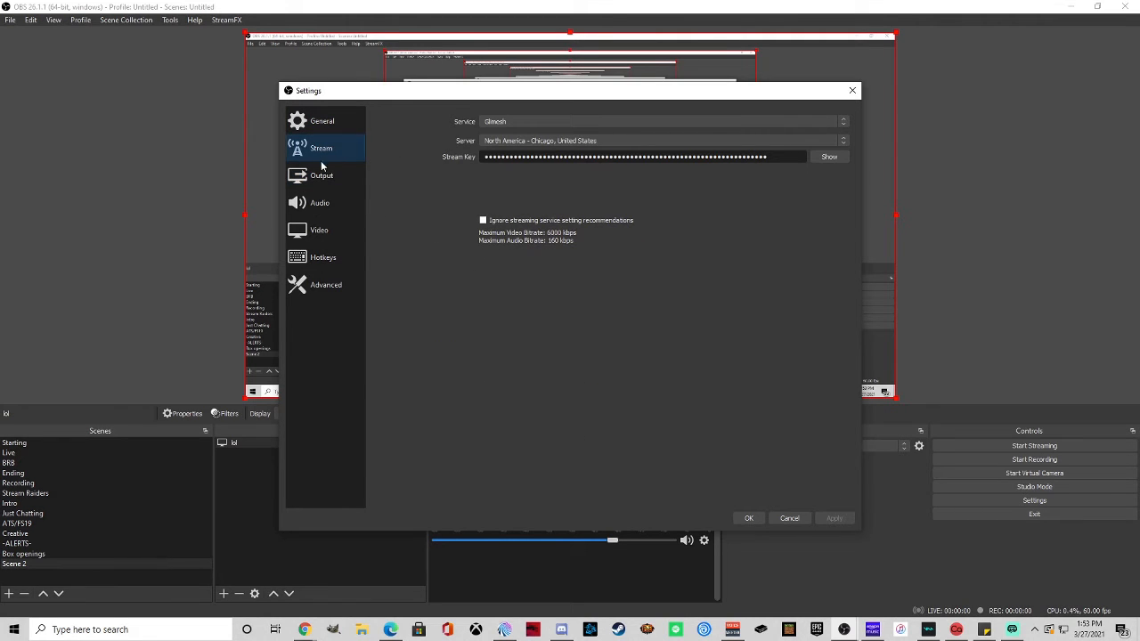
pyautogui.click(559, 123)
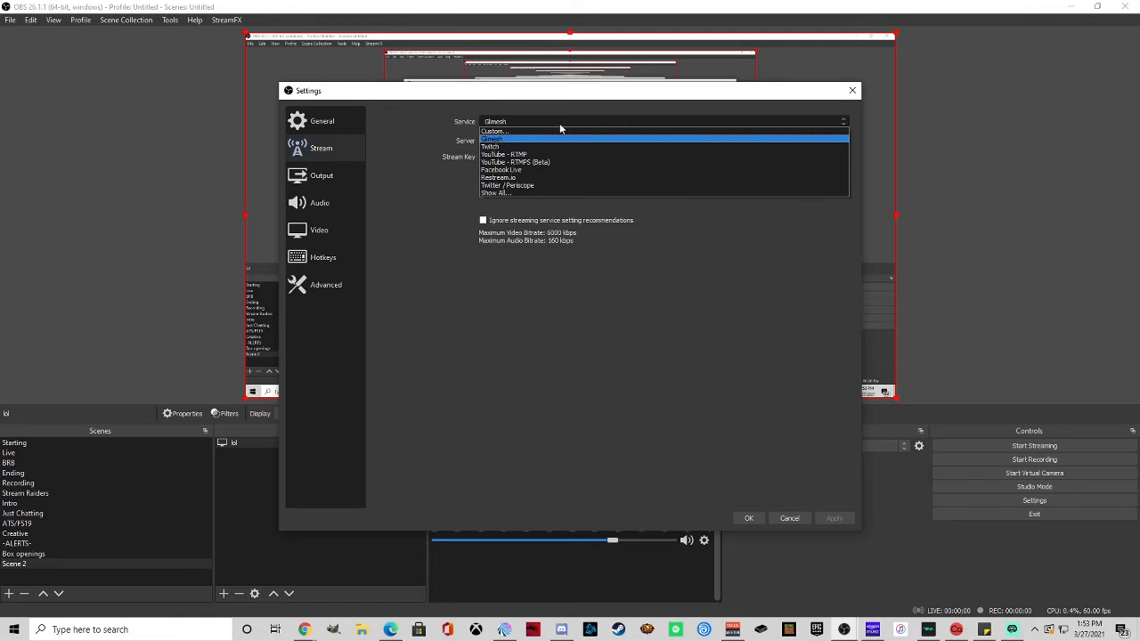
pyautogui.click(540, 193)
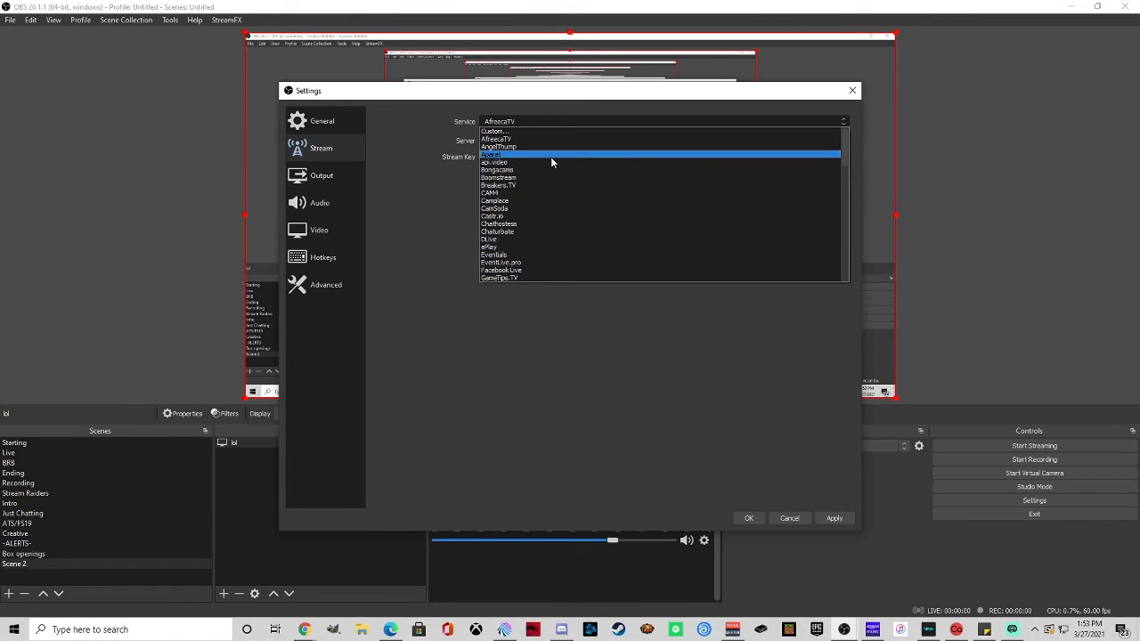
pyautogui.scroll(-2, 552, 161)
pyautogui.scroll(-3, 550, 162)
pyautogui.scroll(-5, 551, 162)
pyautogui.scroll(-5, 550, 162)
pyautogui.scroll(-4, 551, 162)
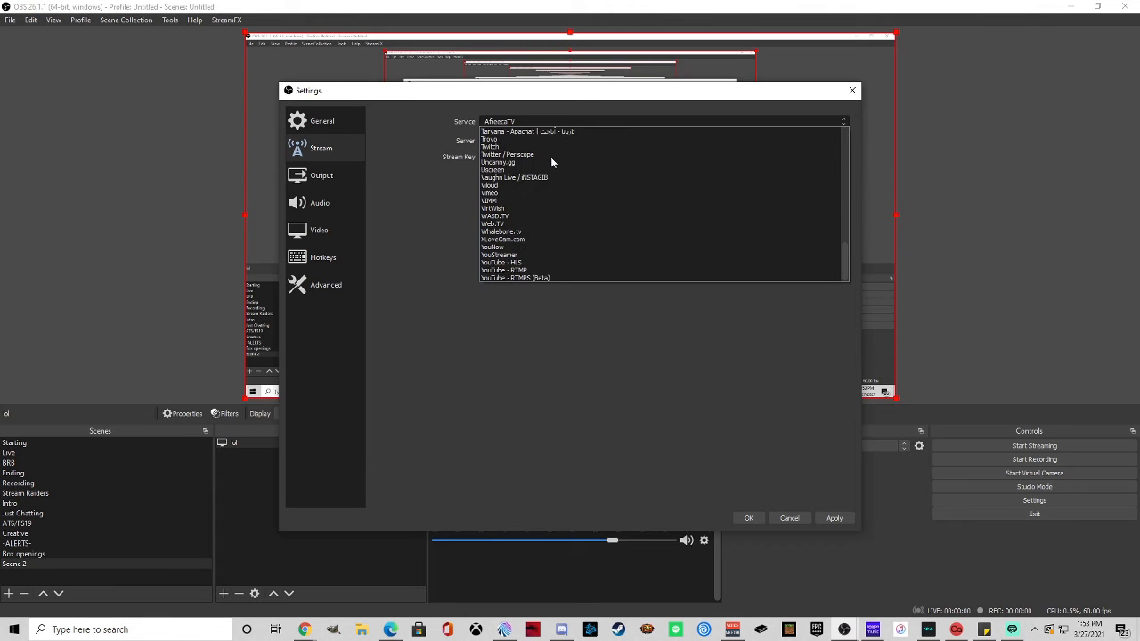
pyautogui.click(537, 345)
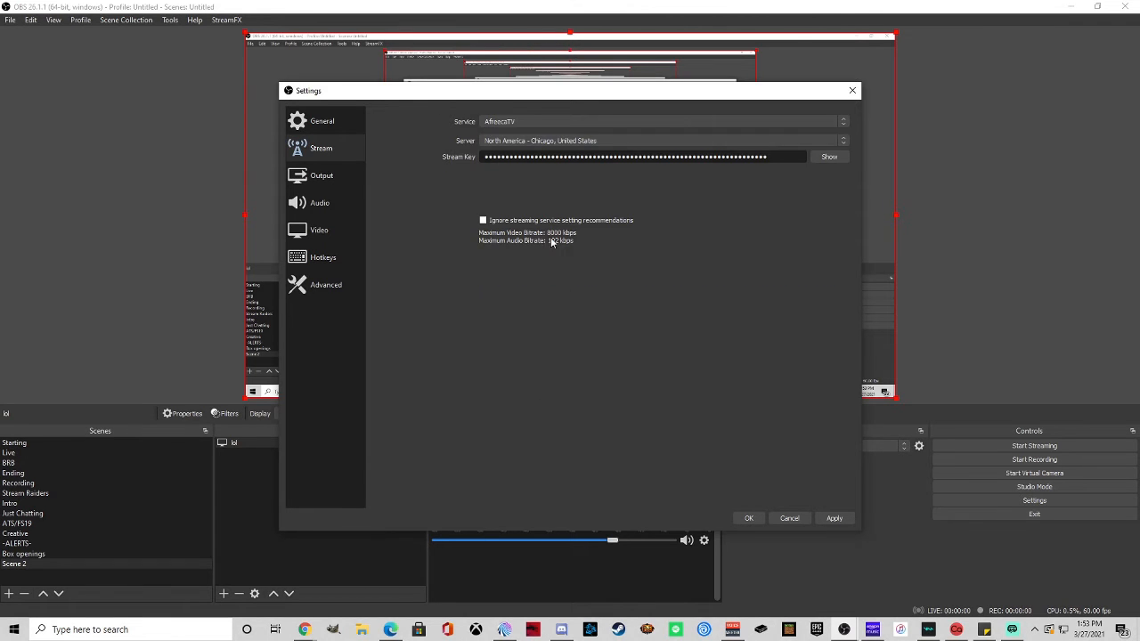
# Set the streaming service to Twitch in the stream settings.
pyautogui.click(522, 122)
pyautogui.scroll(-2, 534, 148)
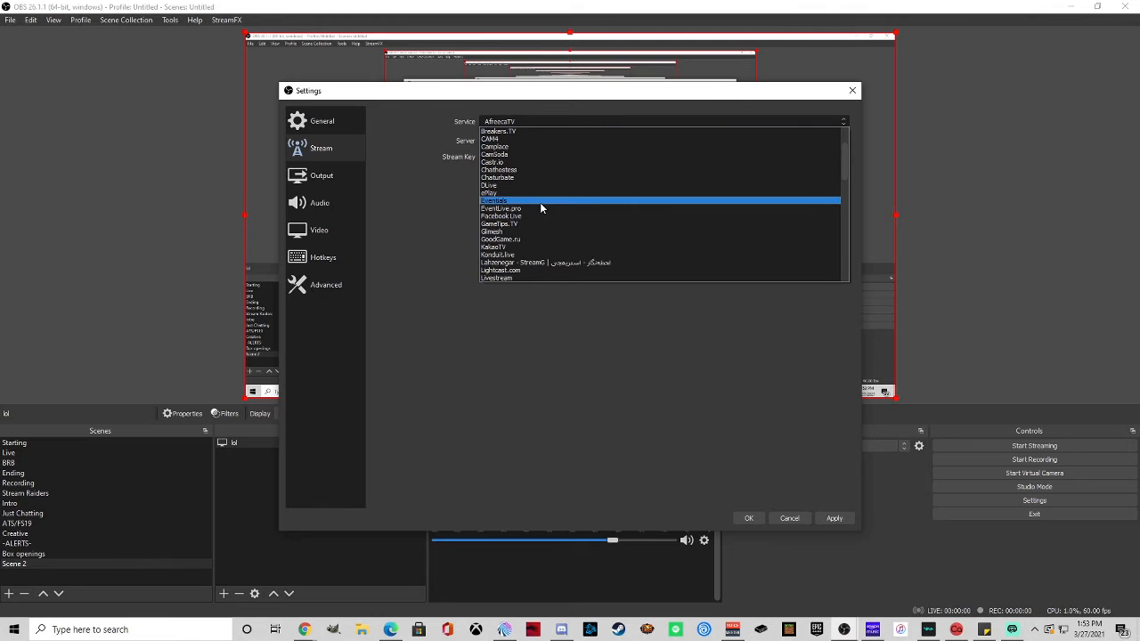
pyautogui.scroll(-2, 543, 183)
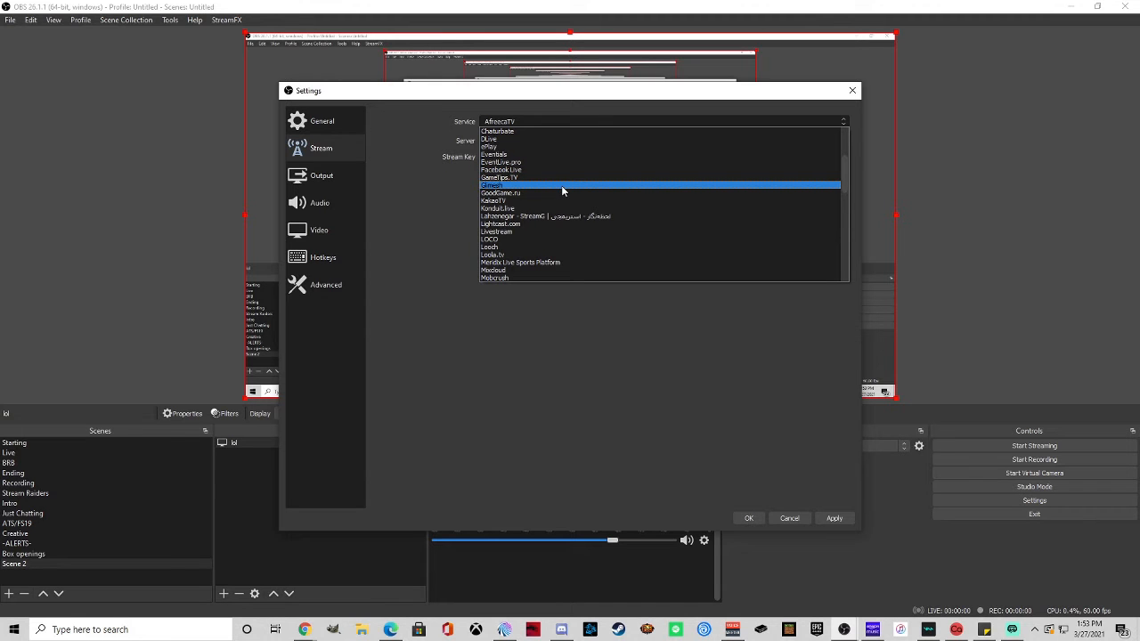
pyautogui.scroll(-3, 561, 187)
pyautogui.scroll(-6, 561, 202)
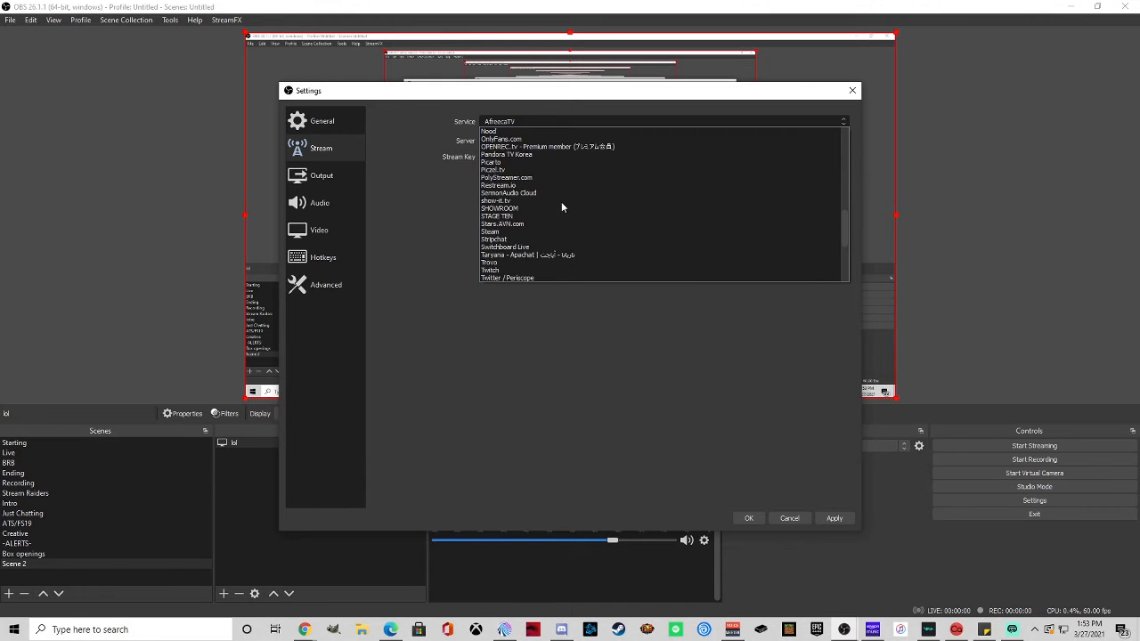
pyautogui.click(563, 270)
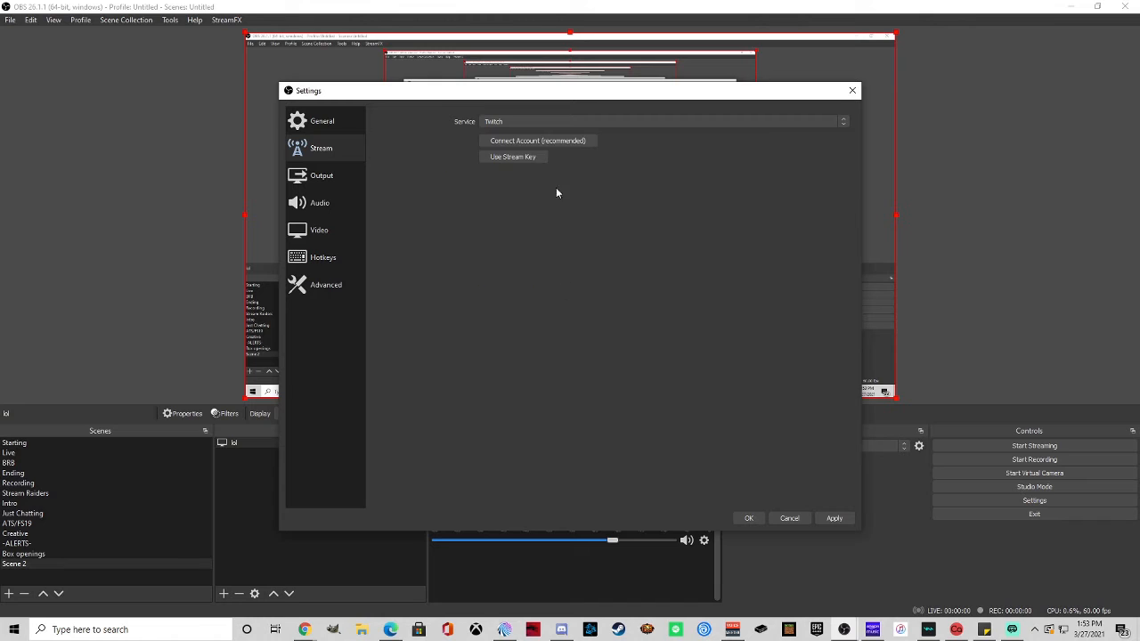
# Examine the other available streaming services again, keeping Twitch selected.
pyautogui.click(532, 120)
pyautogui.scroll(-4, 538, 239)
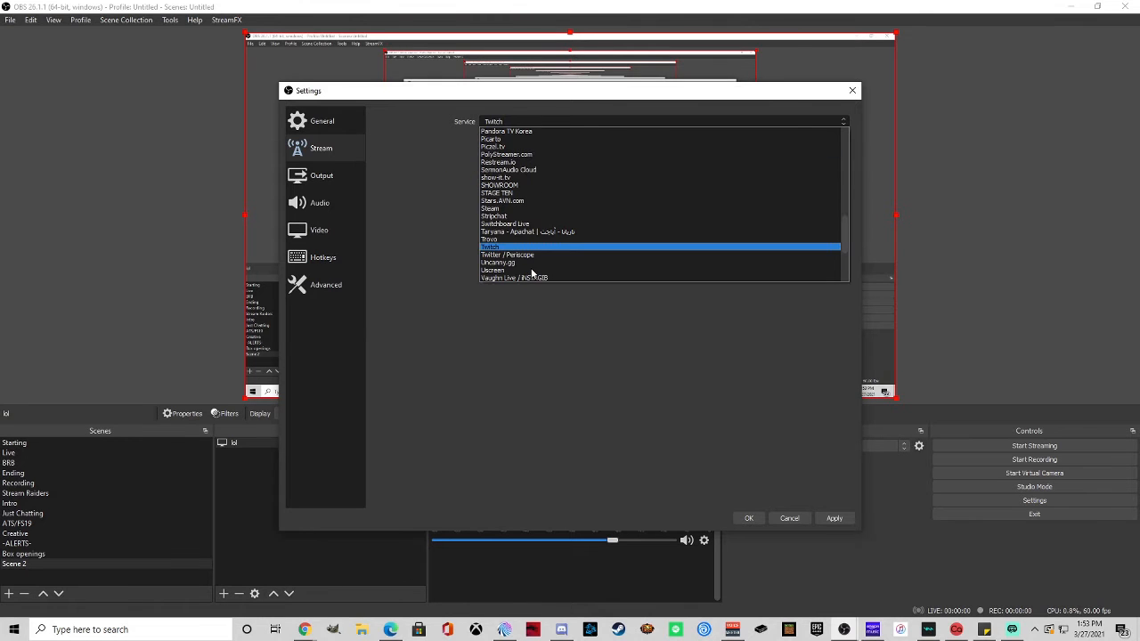
pyautogui.click(520, 345)
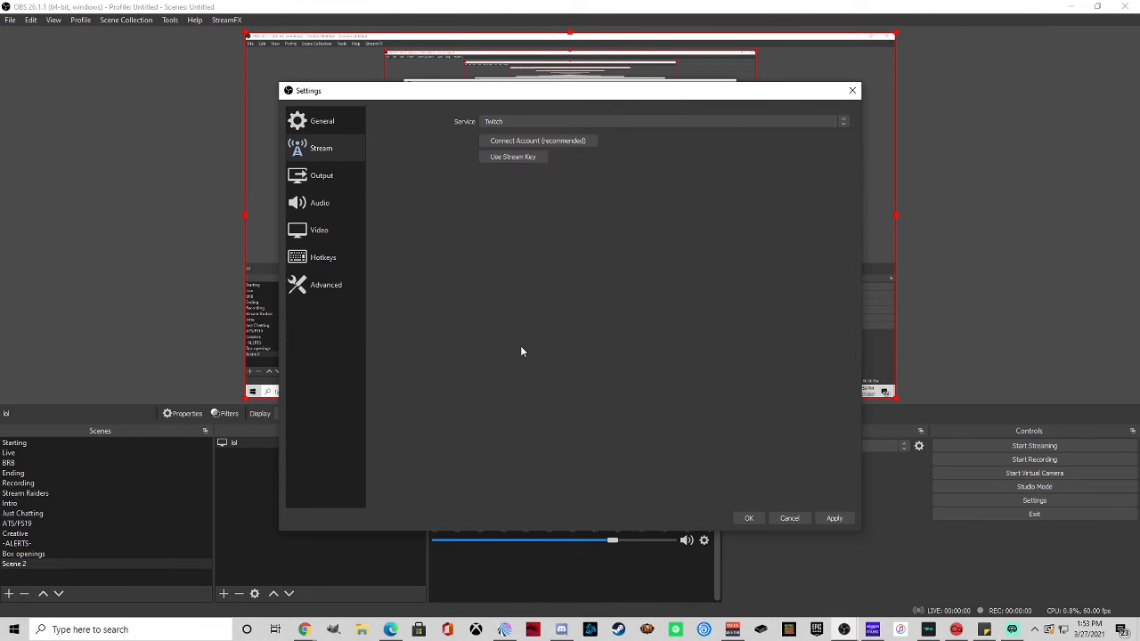
pyautogui.click(348, 175)
pyautogui.click(346, 153)
pyautogui.click(522, 121)
pyautogui.scroll(20, 540, 214)
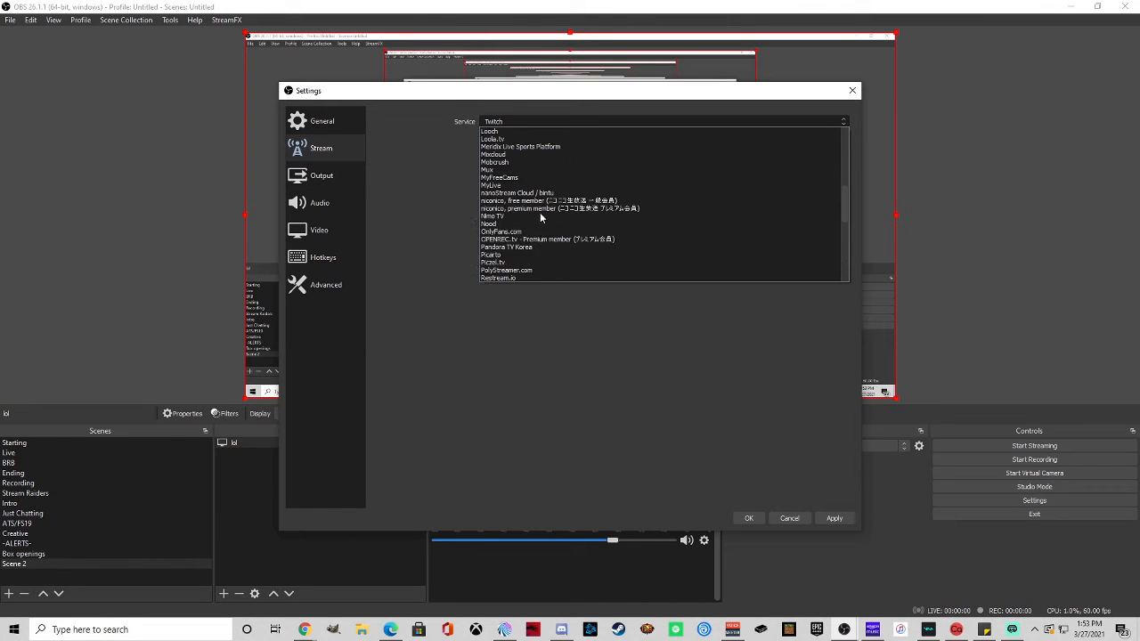
pyautogui.scroll(-10, 539, 218)
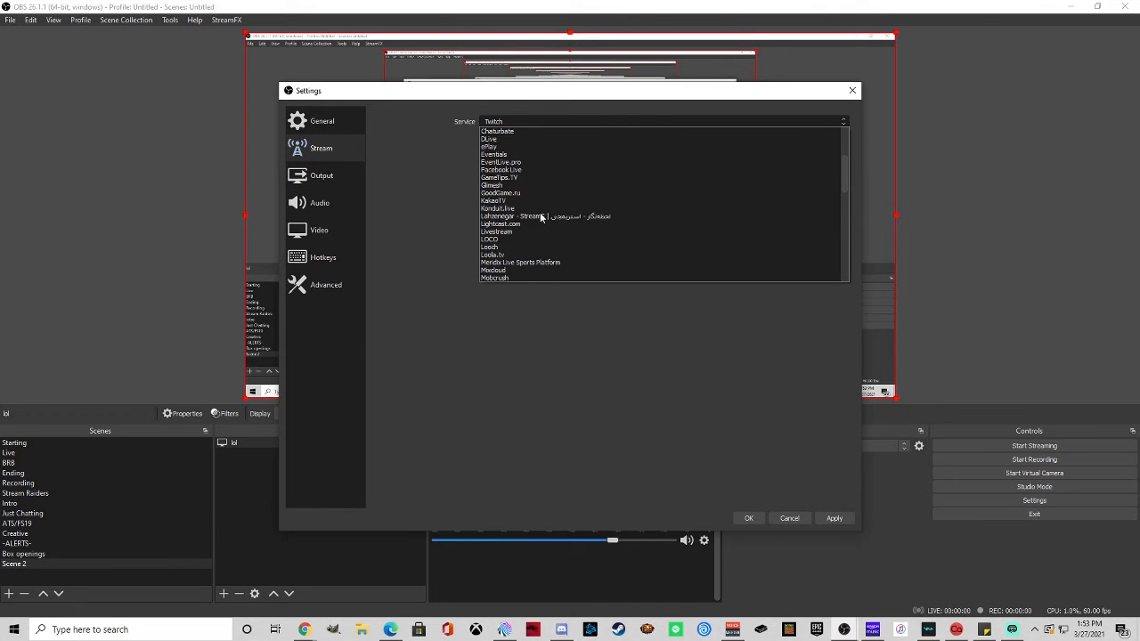
pyautogui.click(431, 318)
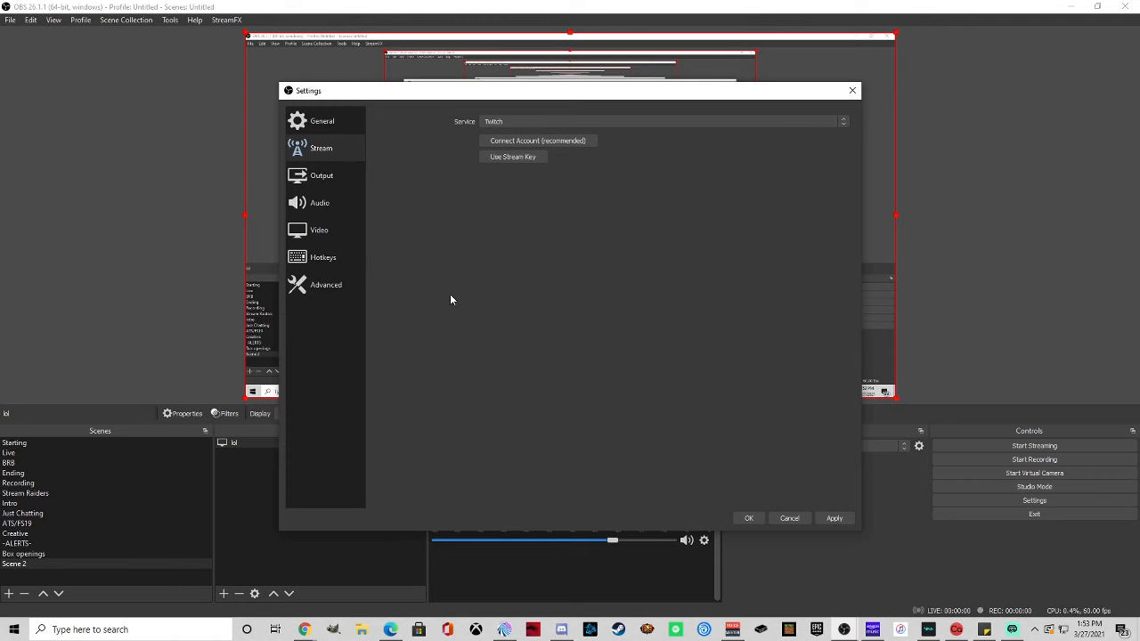
# Review the output streaming, video resolution and advanced settings.
pyautogui.click(357, 178)
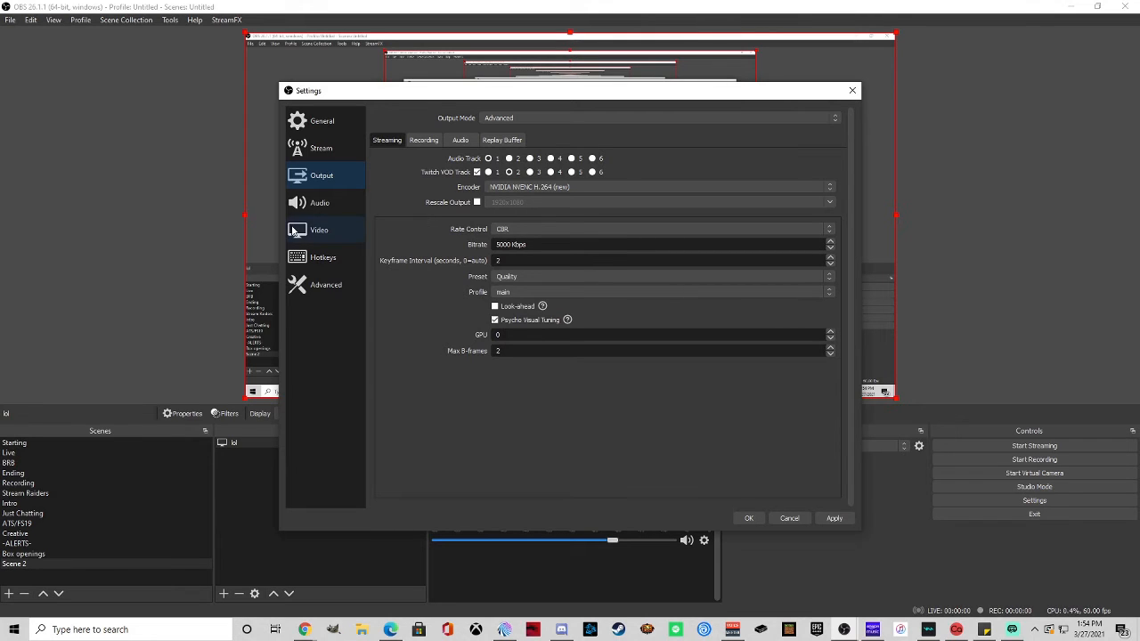
pyautogui.click(334, 235)
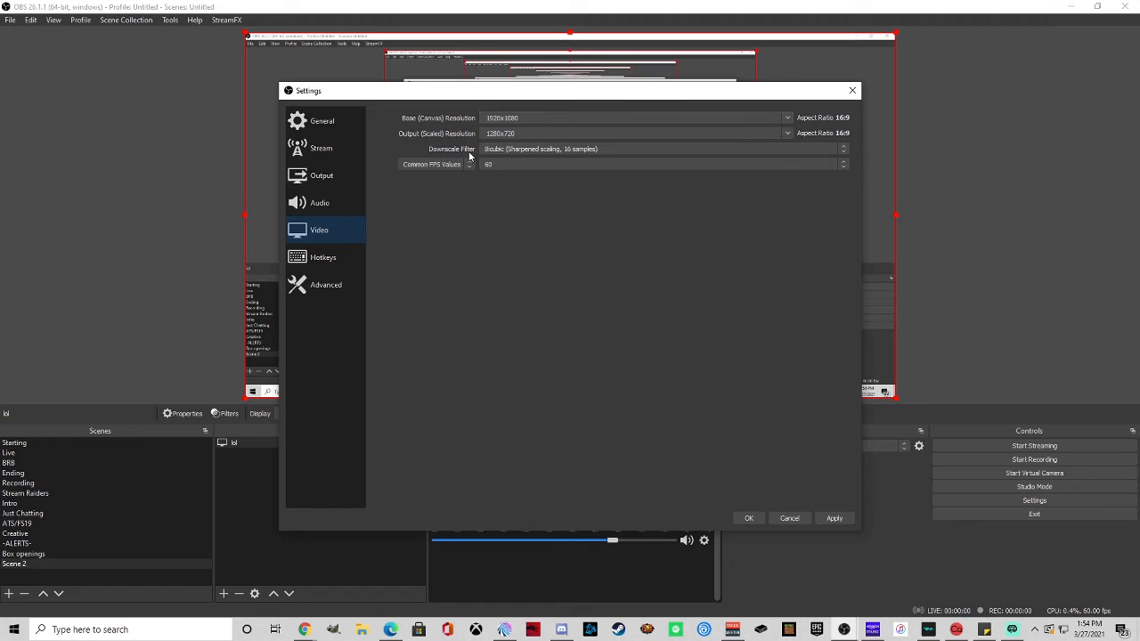
pyautogui.click(326, 285)
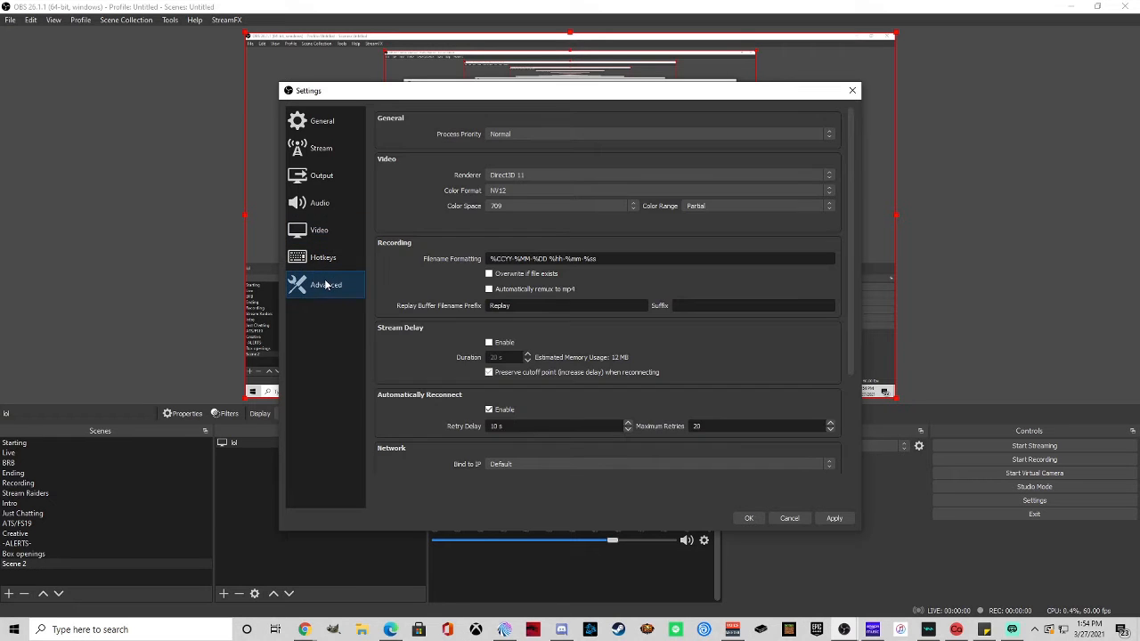
# Examine the advanced, general, stream and output settings, including recording, audio tracks and replay buffer, and leave the settings without changes.
pyautogui.scroll(-3, 472, 149)
pyautogui.scroll(3, 458, 182)
pyautogui.click(336, 119)
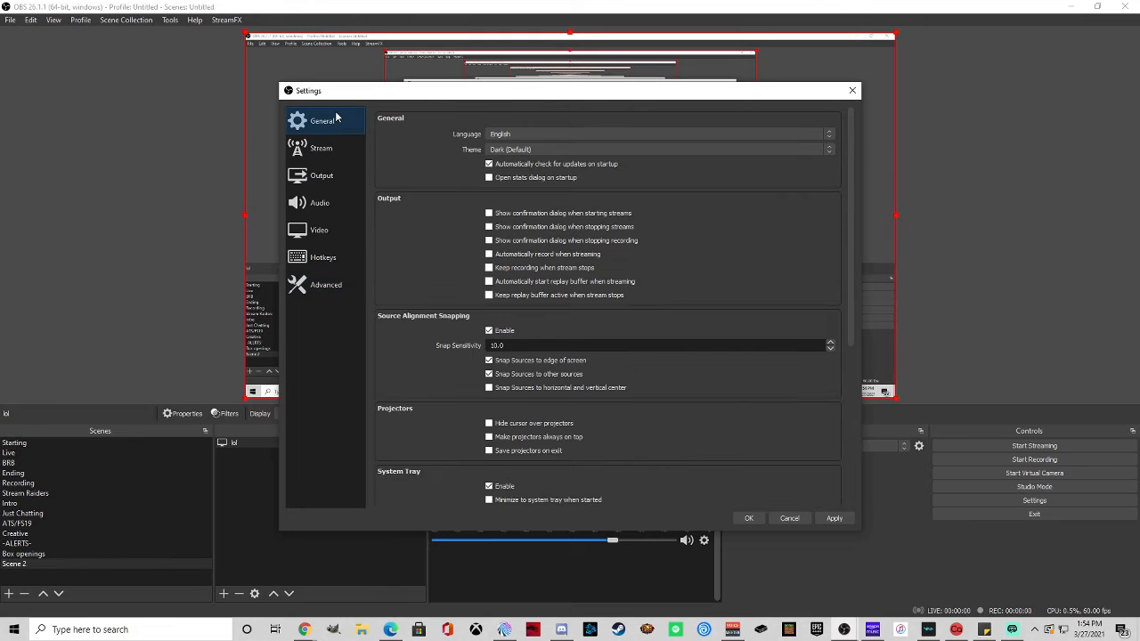
pyautogui.click(353, 154)
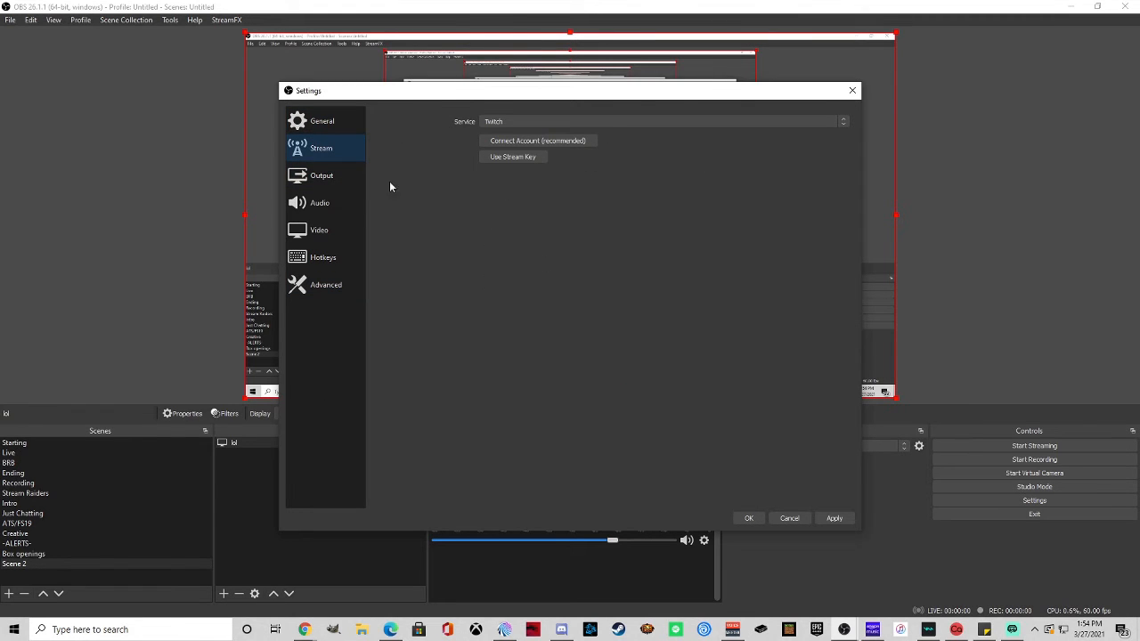
pyautogui.click(361, 181)
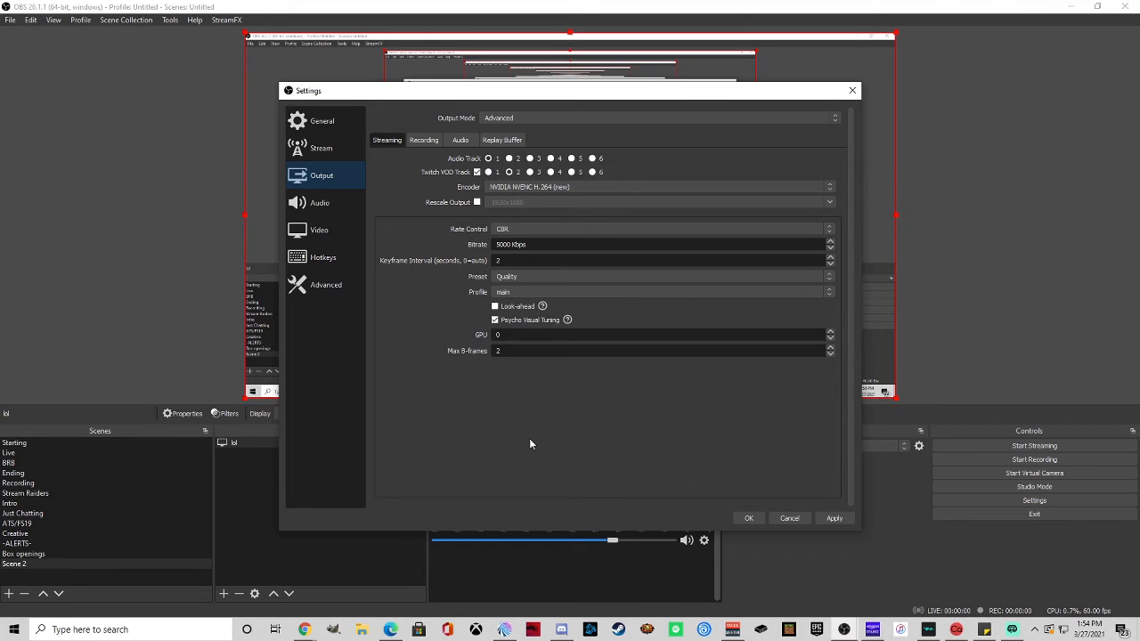
pyautogui.click(424, 140)
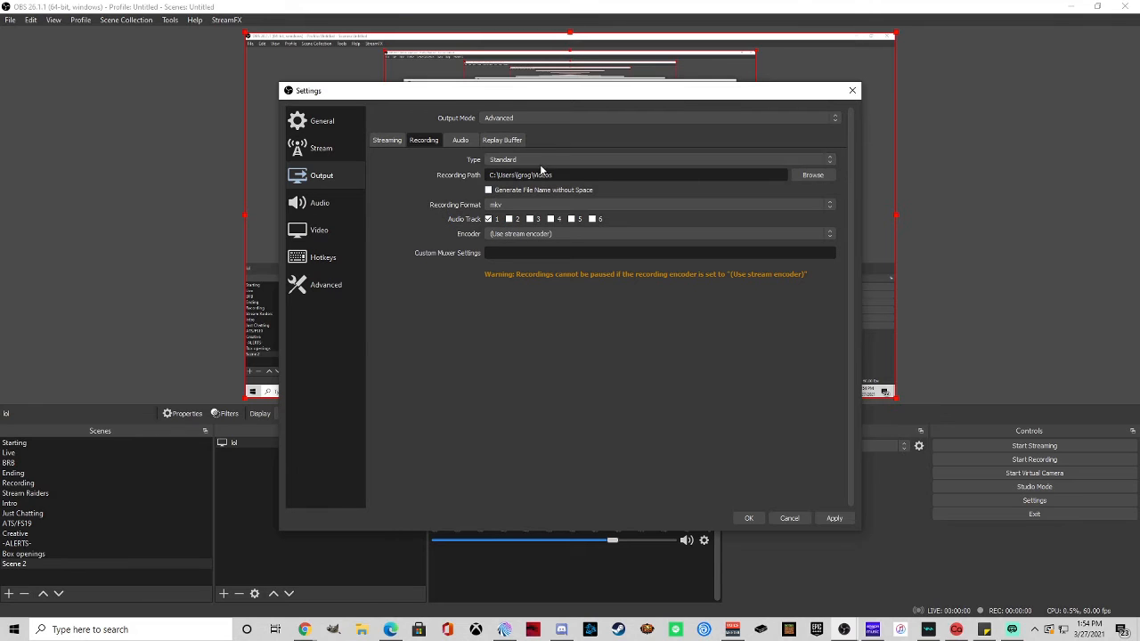
pyautogui.click(460, 141)
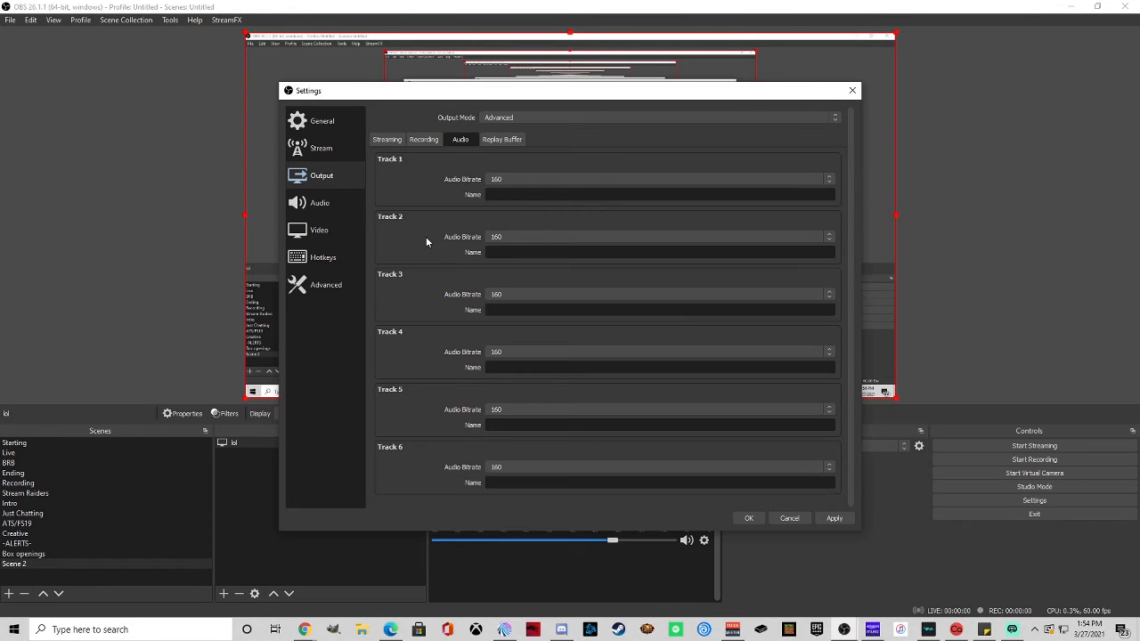
pyautogui.click(501, 139)
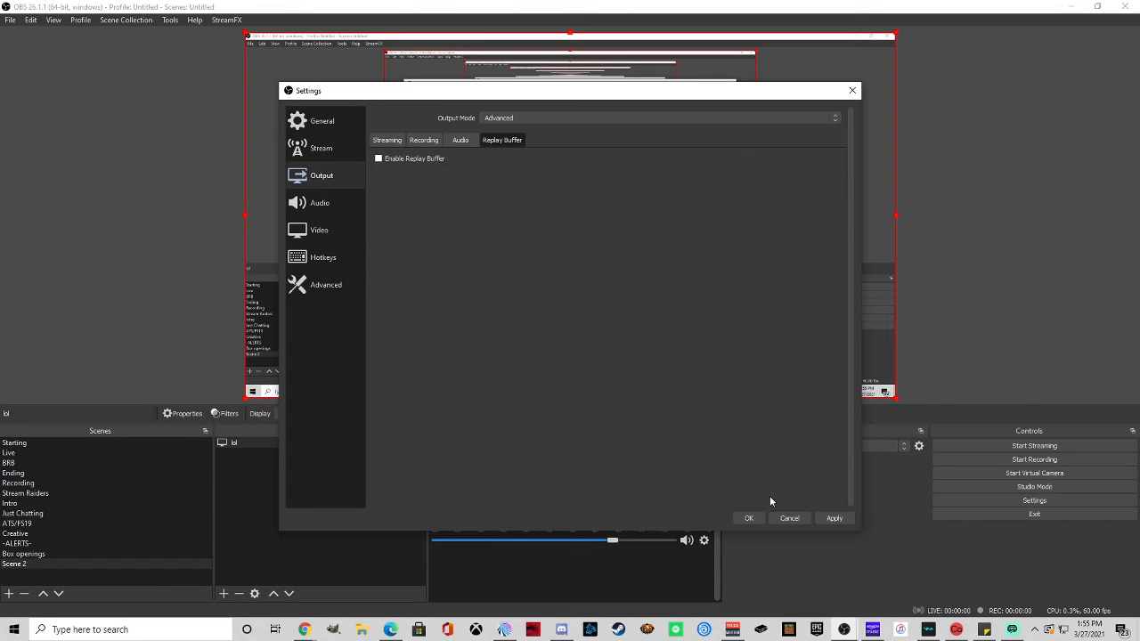
pyautogui.click(789, 518)
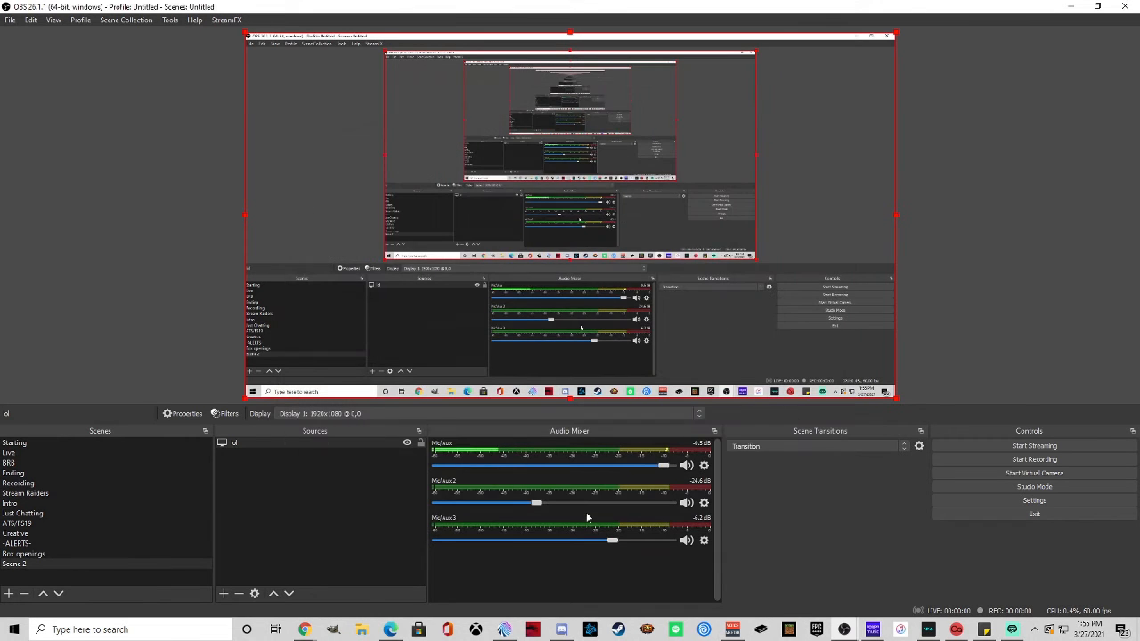
# Lock the existing display capture source and add a new game capture source to Scene 2 with the suggested name.
pyautogui.click(295, 514)
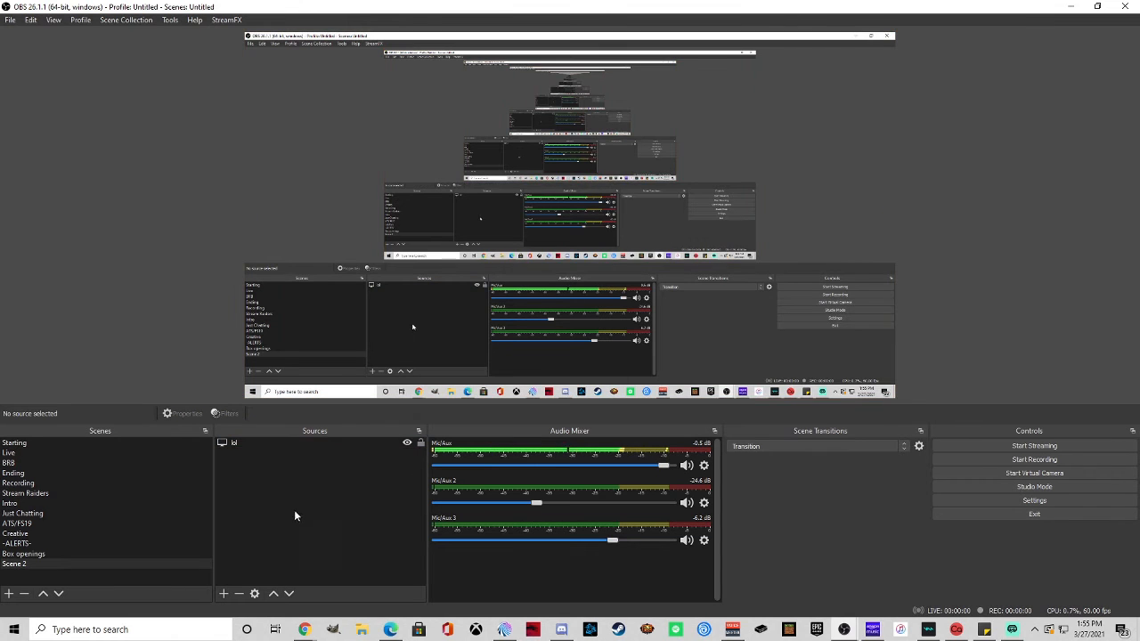
pyautogui.click(421, 447)
pyautogui.moveTo(732, 630)
pyautogui.click(223, 593)
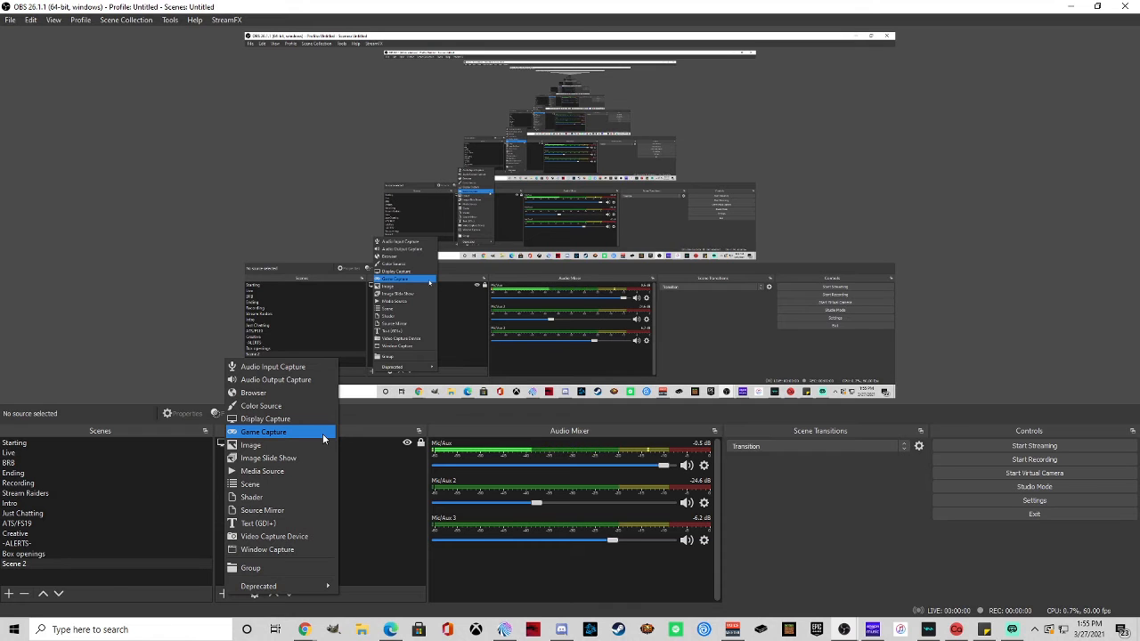
pyautogui.click(324, 435)
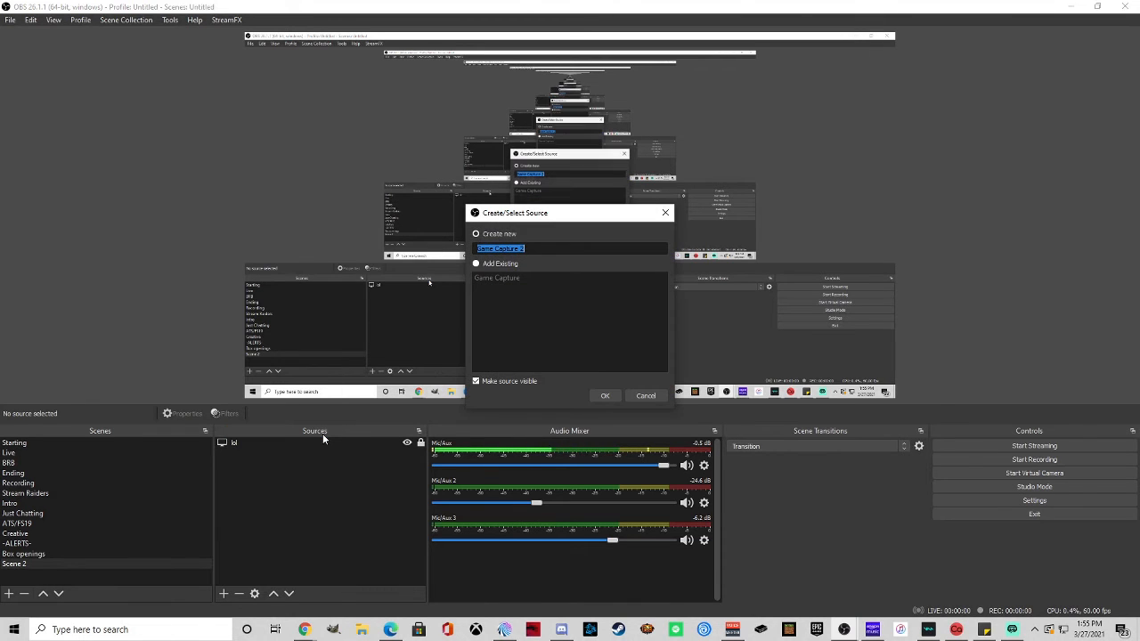
pyautogui.click(605, 395)
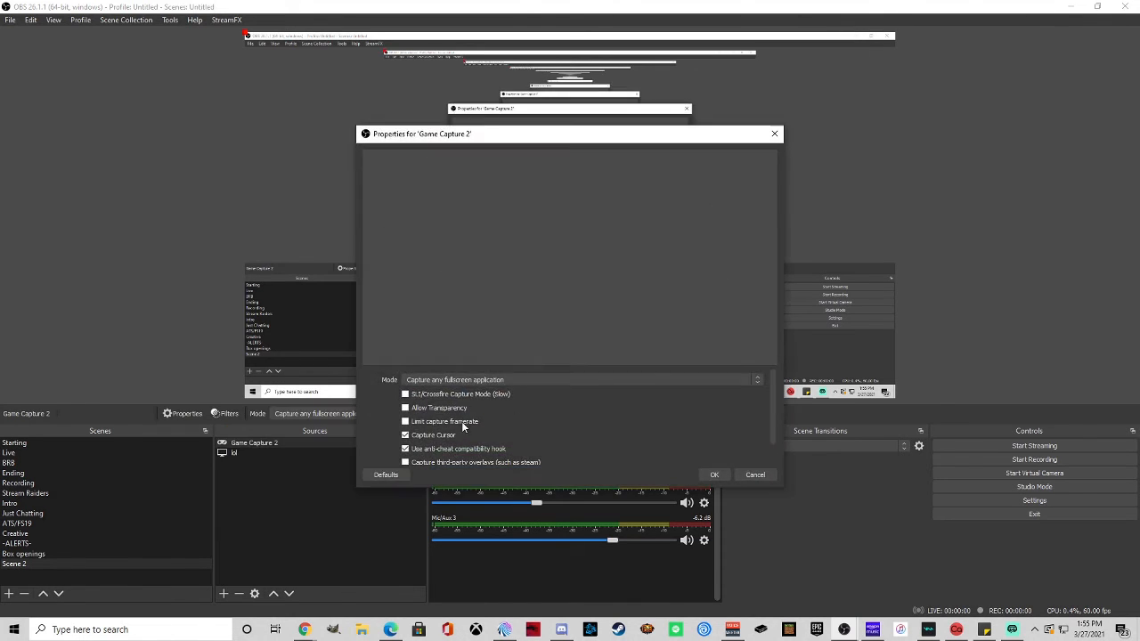
pyautogui.click(565, 378)
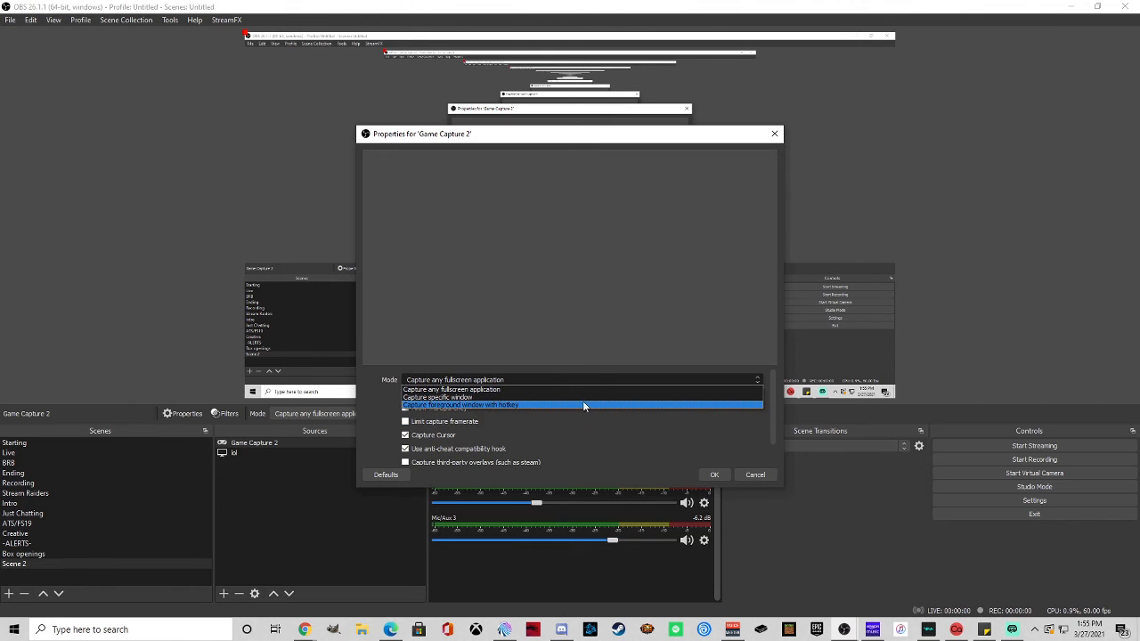
pyautogui.click(601, 396)
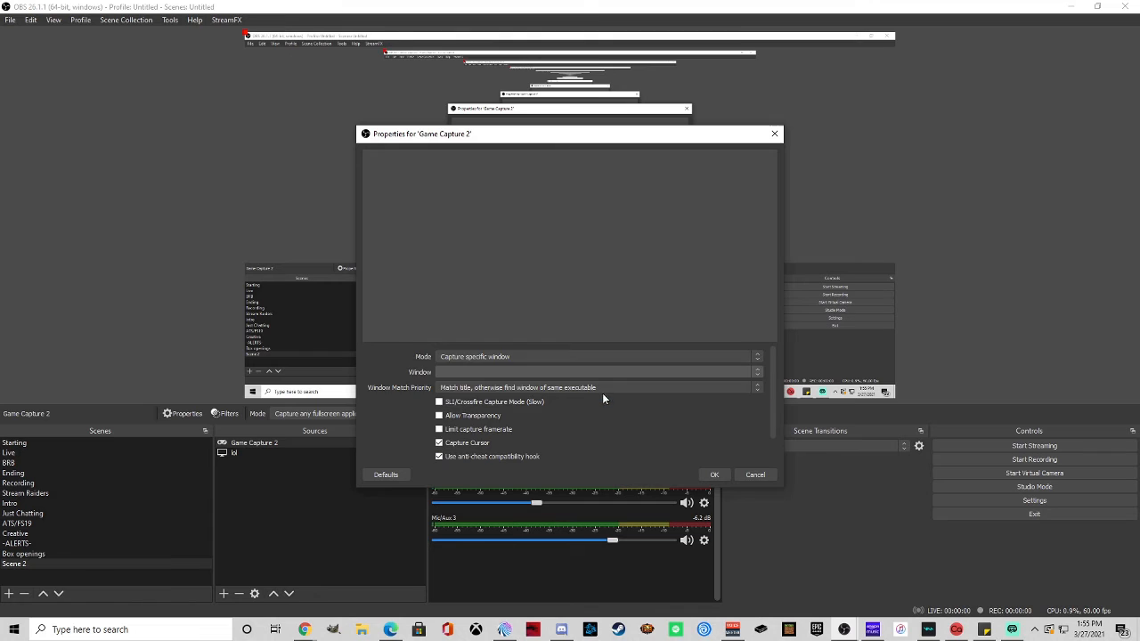
pyautogui.click(616, 373)
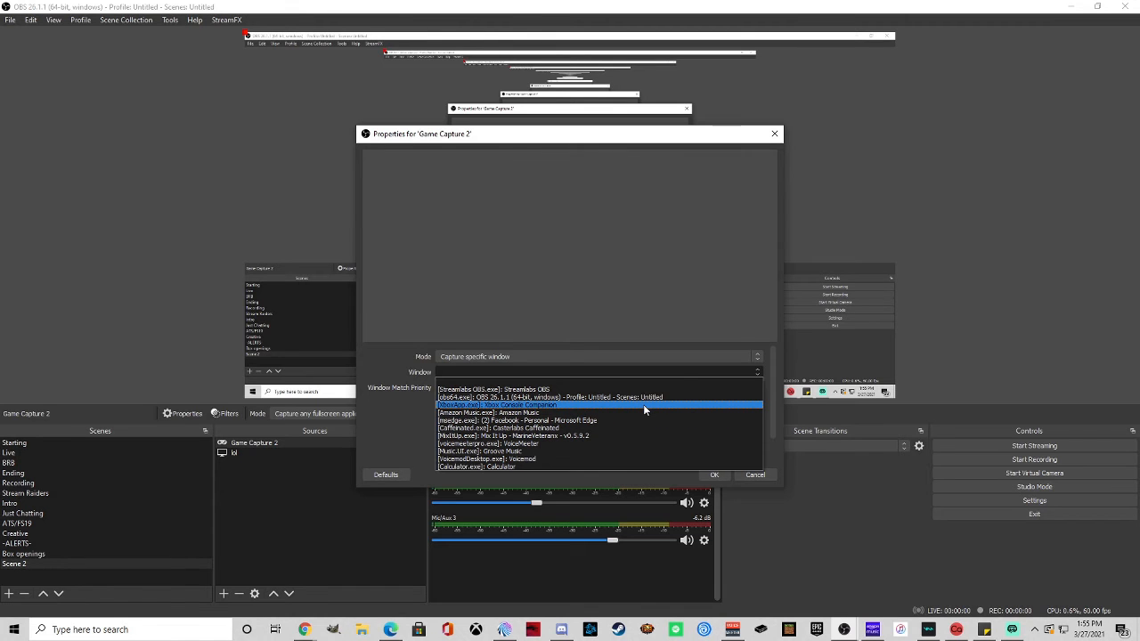
pyautogui.click(641, 467)
pyautogui.click(756, 474)
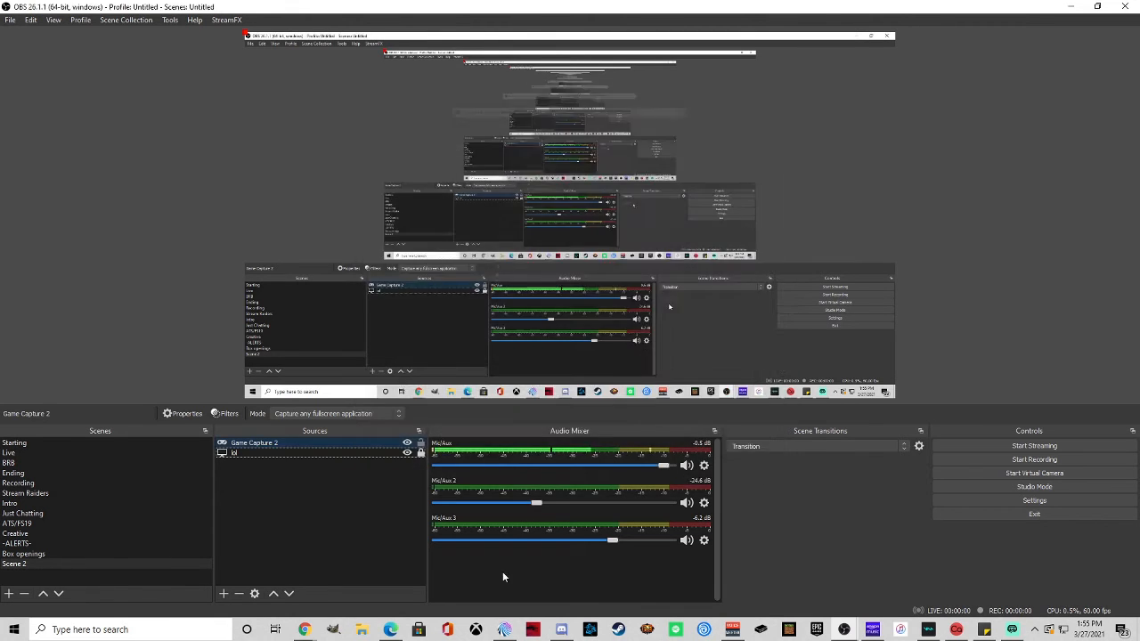
# Switch to Xbox Console Companion and view its Xbox One connection page and the form for adding a device by IP address.
pyautogui.moveTo(520, 629)
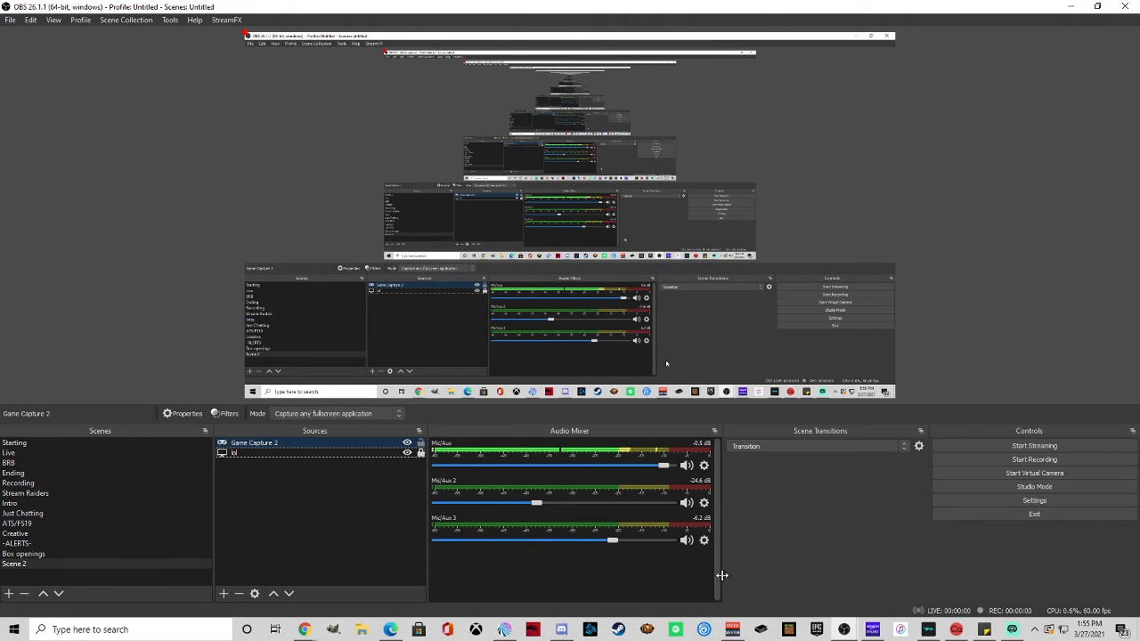
pyautogui.click(844, 629)
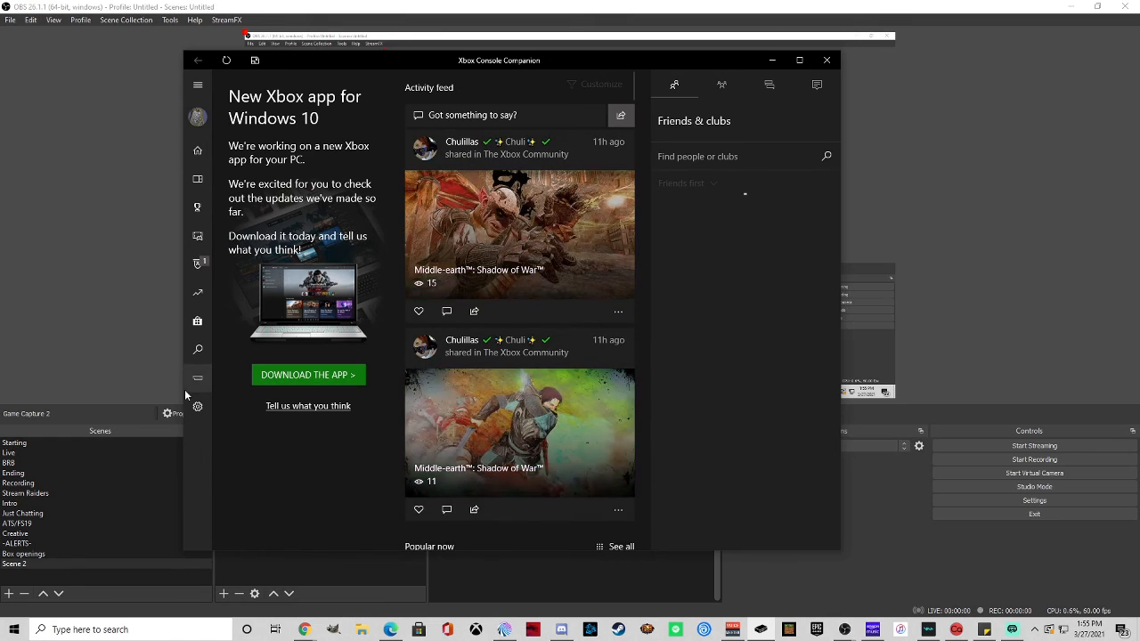
pyautogui.click(184, 389)
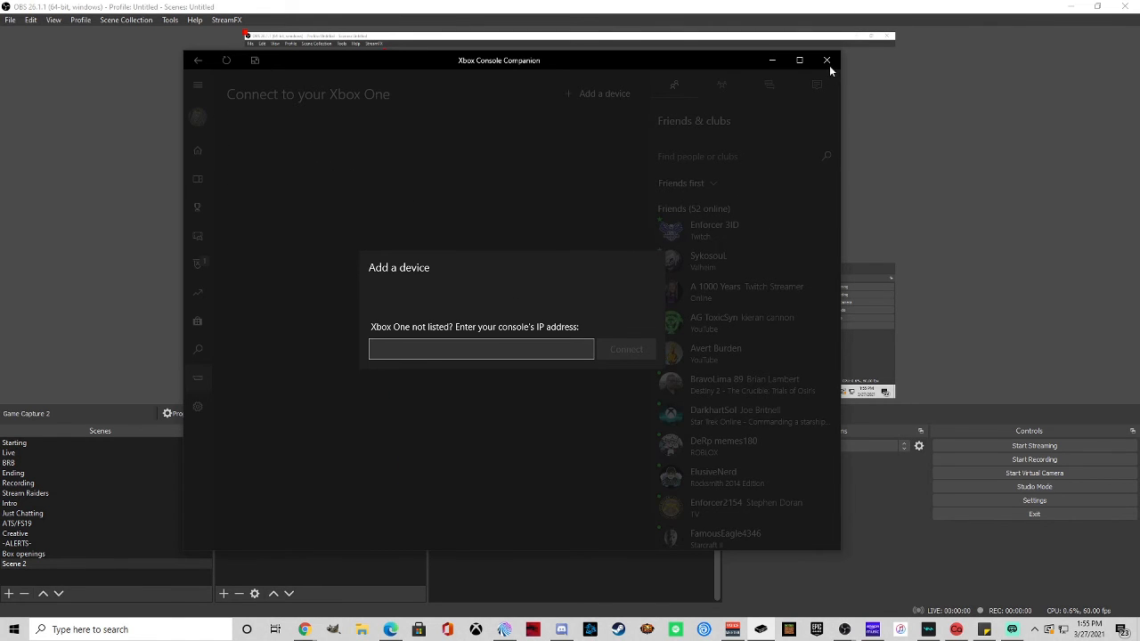
pyautogui.click(513, 214)
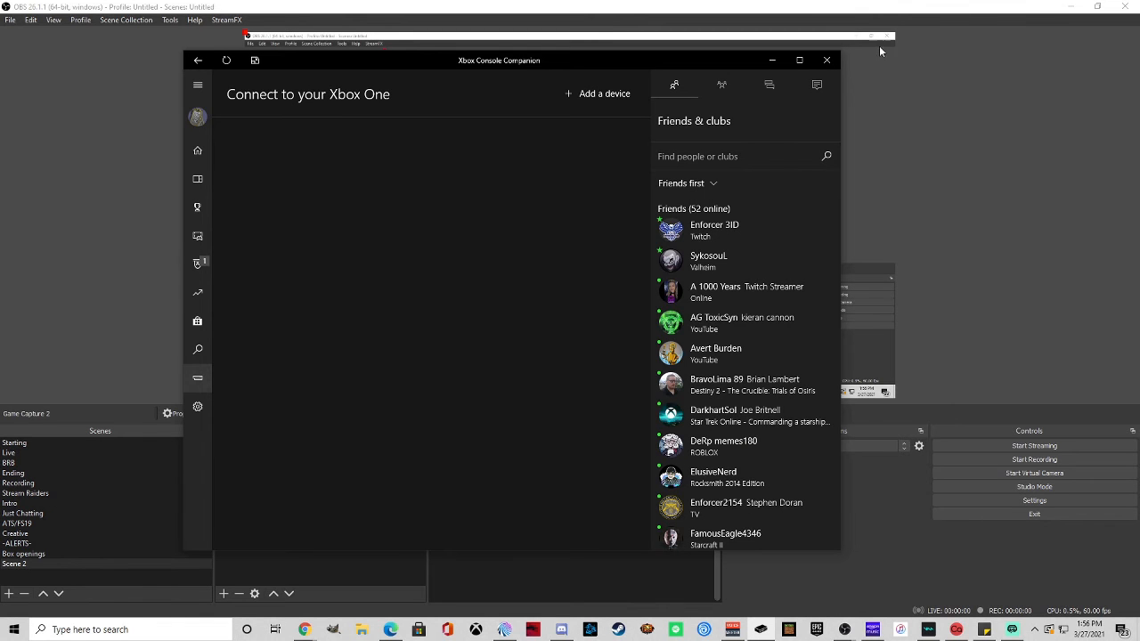
pyautogui.click(828, 61)
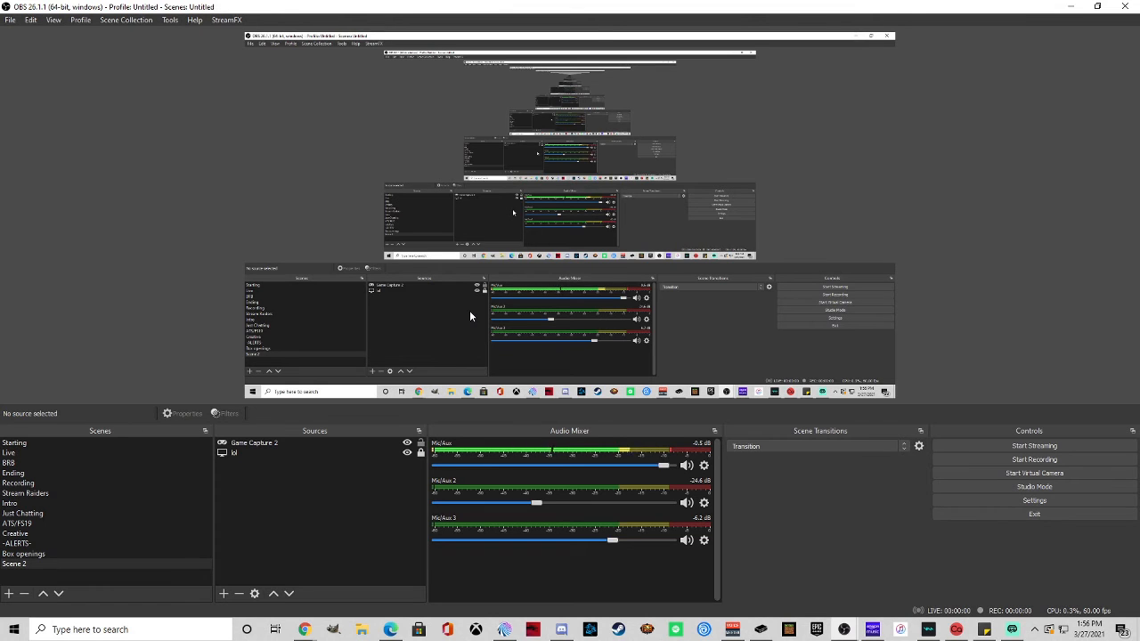
# With Xbox Console Companion running, set the game capture source in OBS Studio to capture that specific window.
pyautogui.click(763, 628)
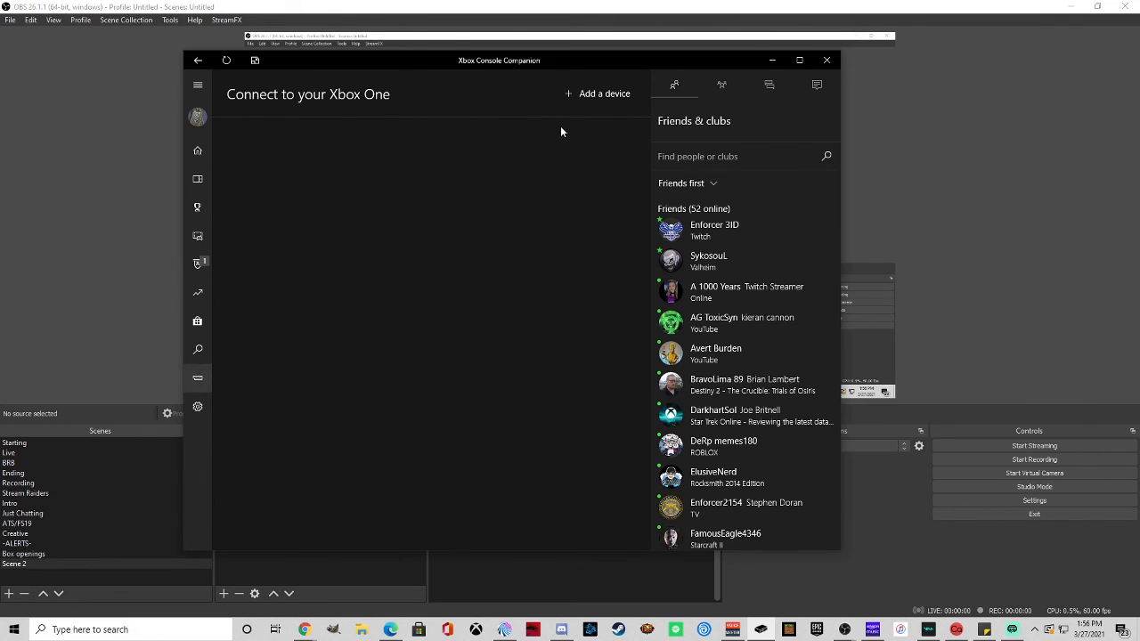
pyautogui.click(134, 158)
pyautogui.doubleClick(284, 446)
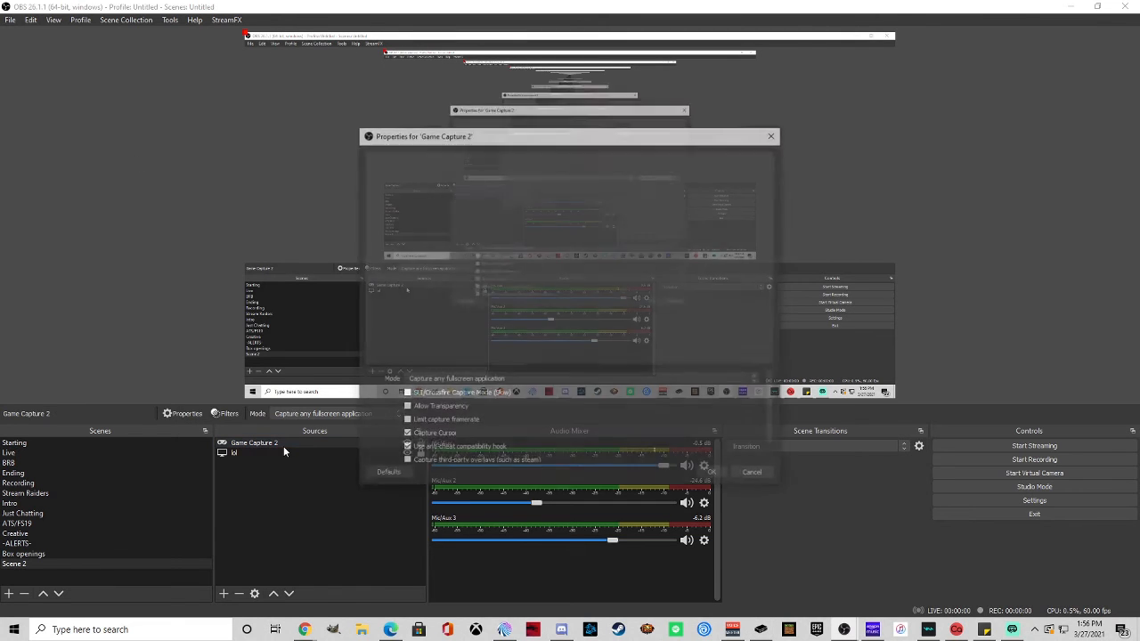
pyautogui.click(488, 381)
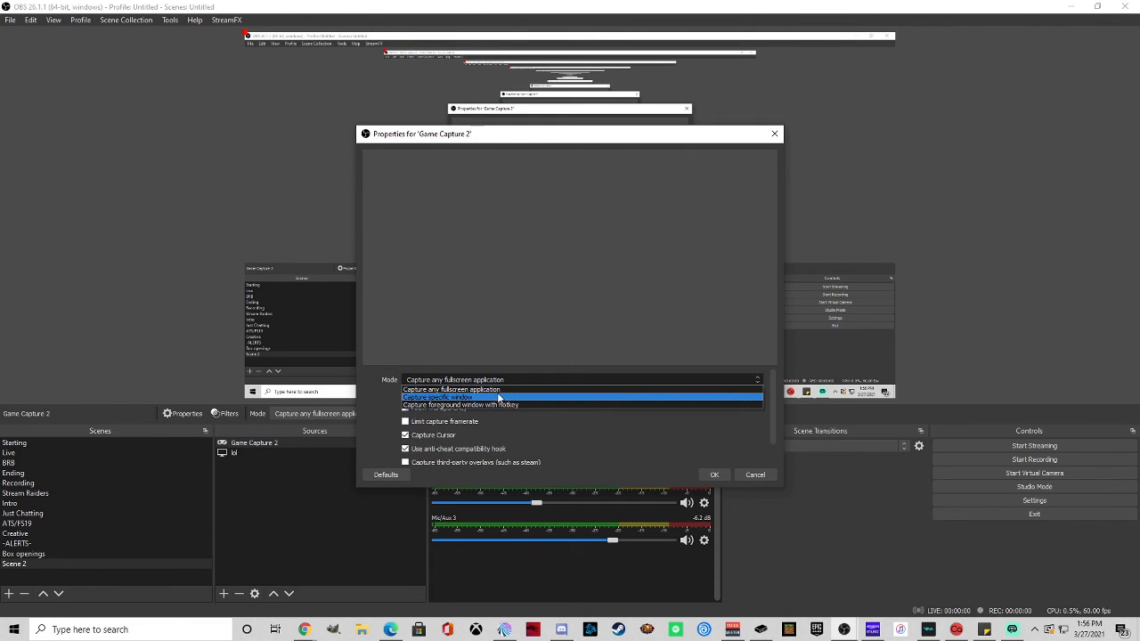
pyautogui.click(501, 398)
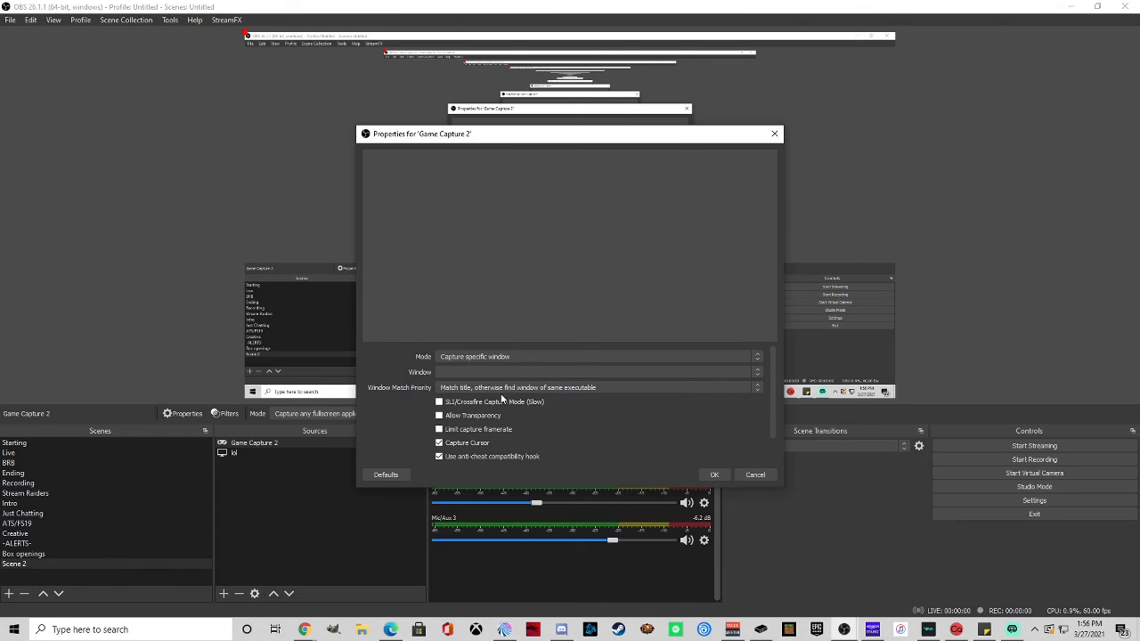
pyautogui.click(542, 370)
pyautogui.click(559, 390)
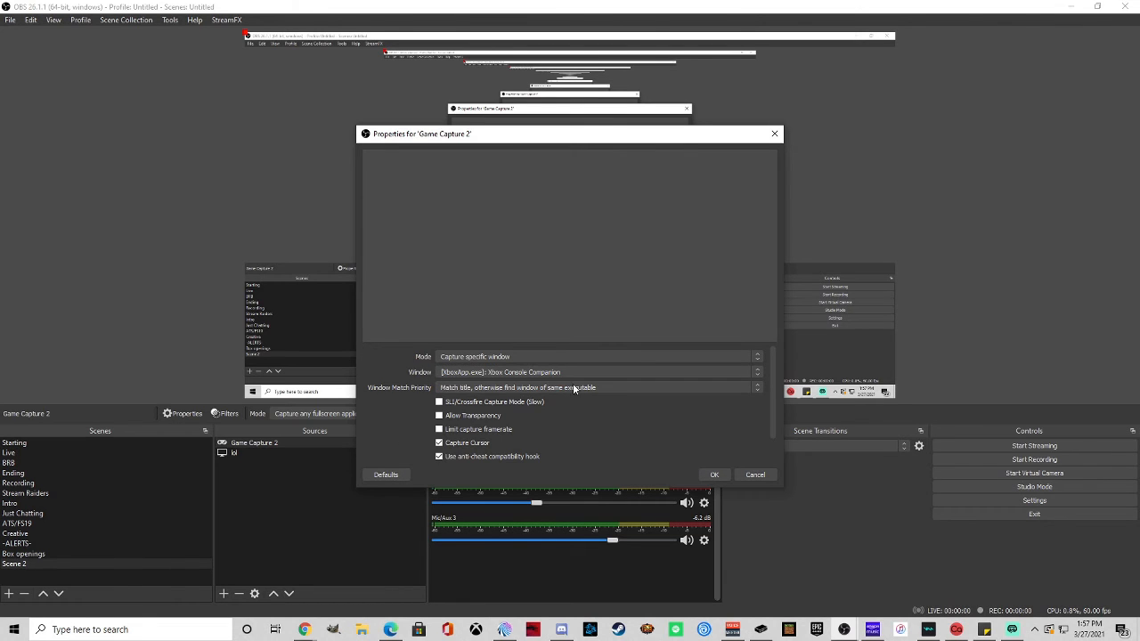
pyautogui.click(714, 474)
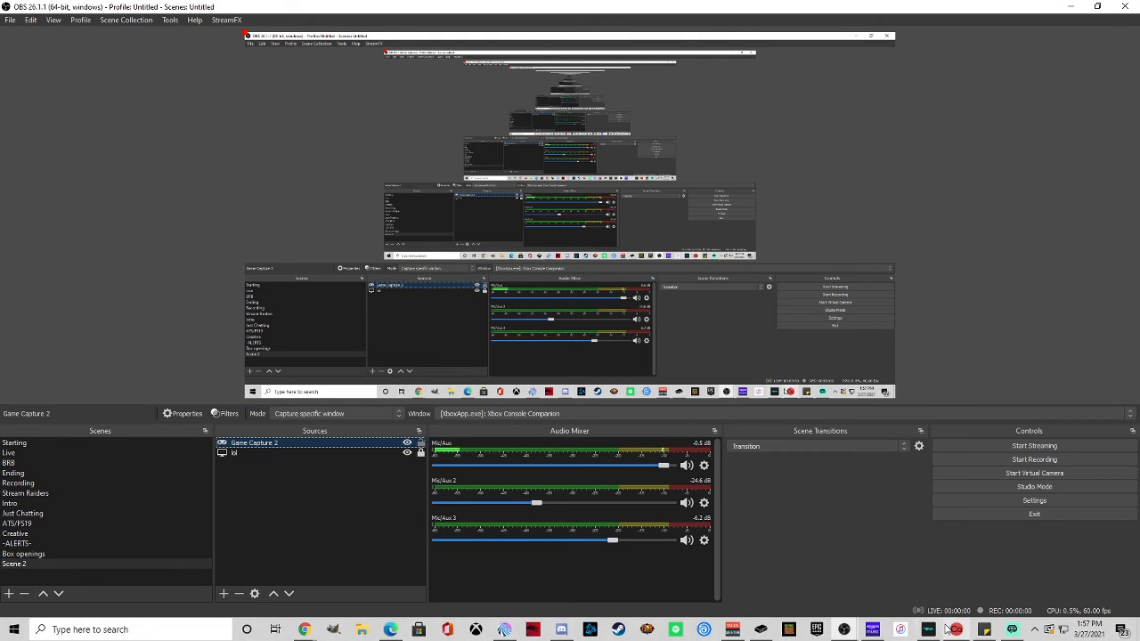
# Examine the Xbox Console Companion window maximized and at normal size, and check the game capture source's properties without changing them.
pyautogui.click(757, 631)
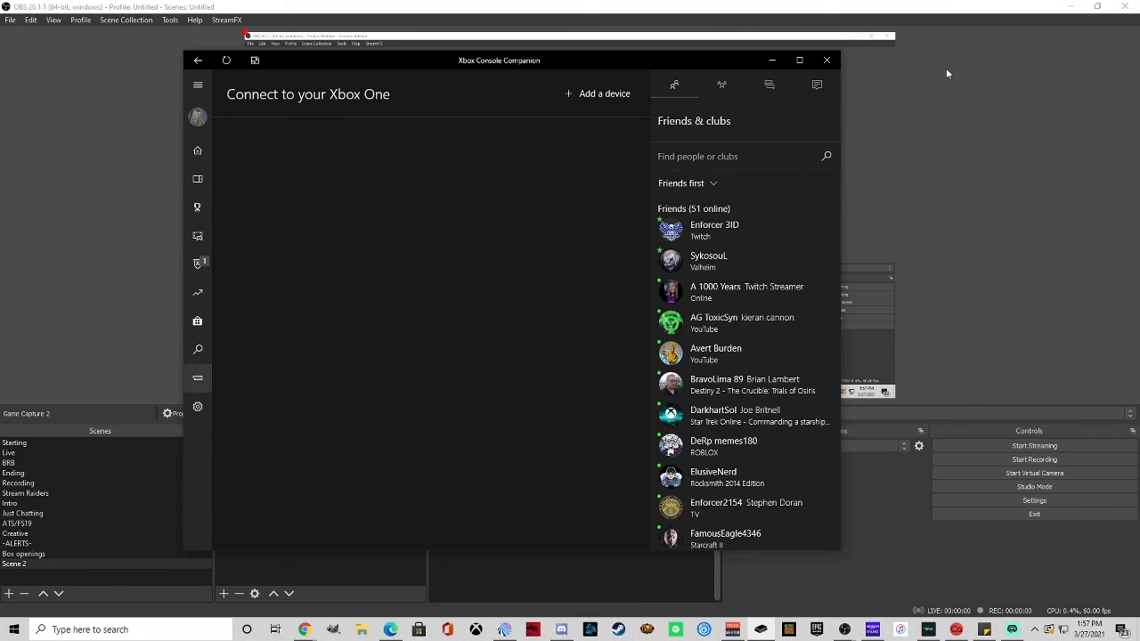
pyautogui.doubleClick(677, 62)
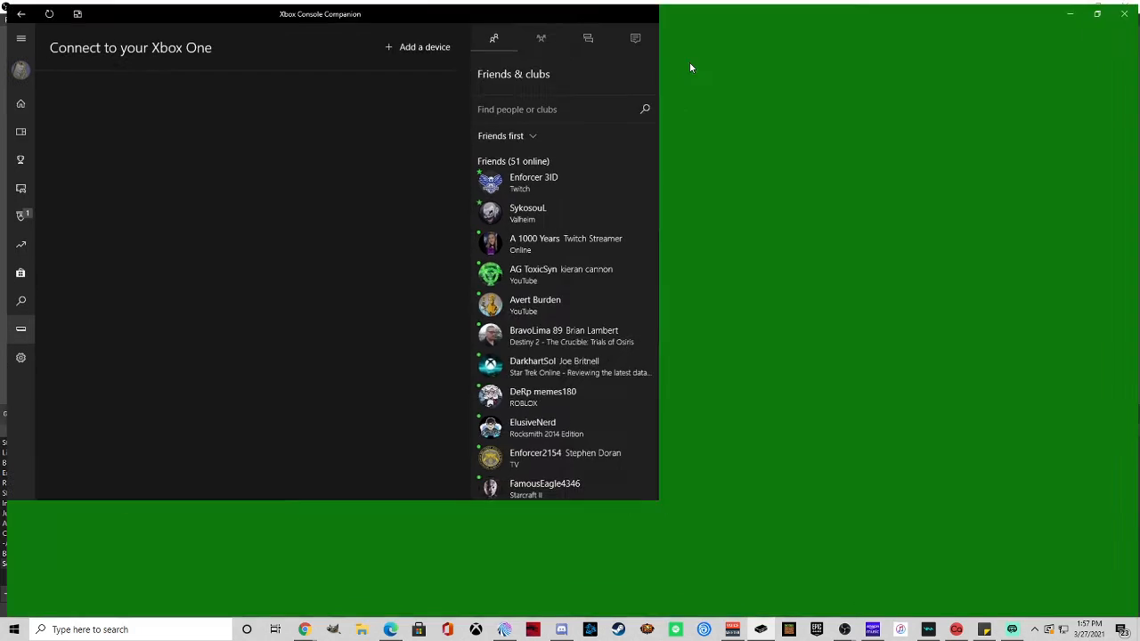
pyautogui.click(1073, 7)
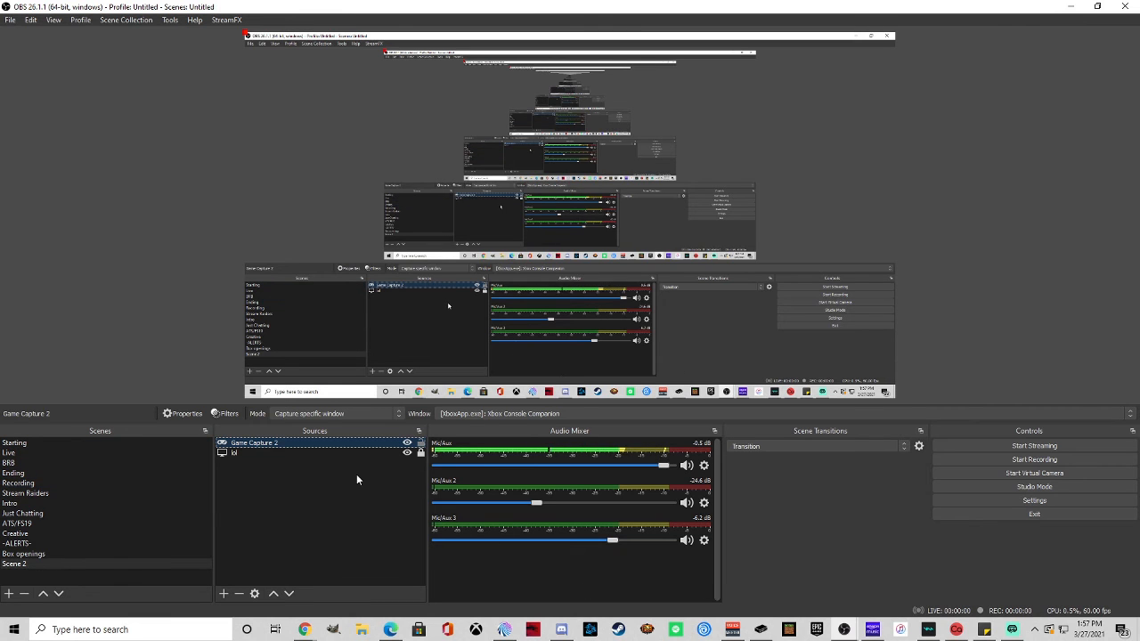
pyautogui.doubleClick(370, 448)
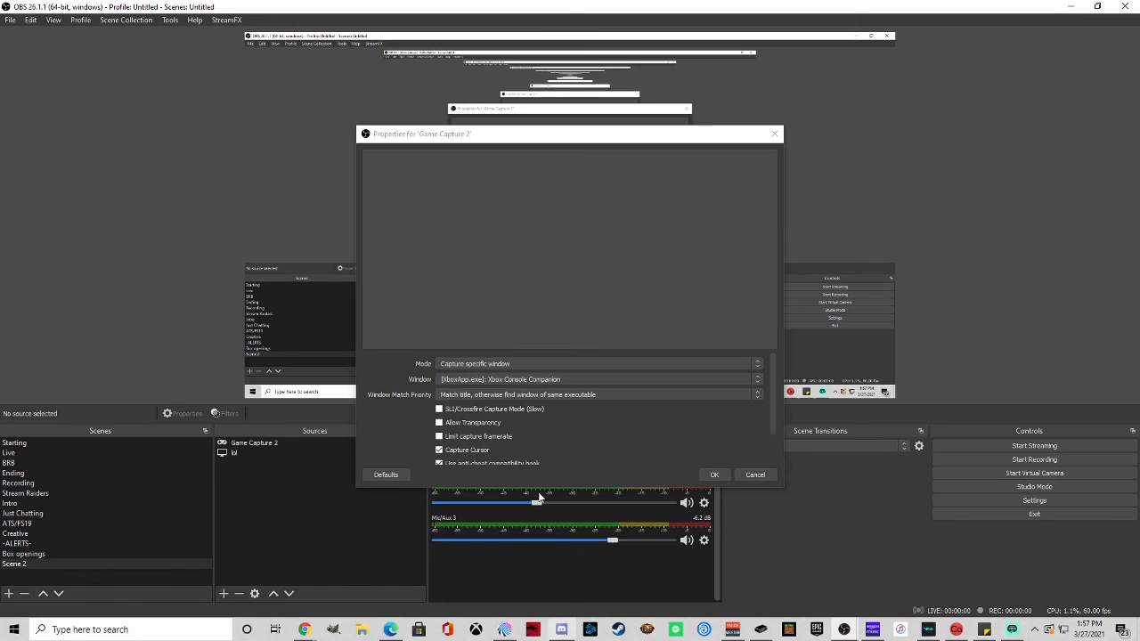
pyautogui.click(739, 475)
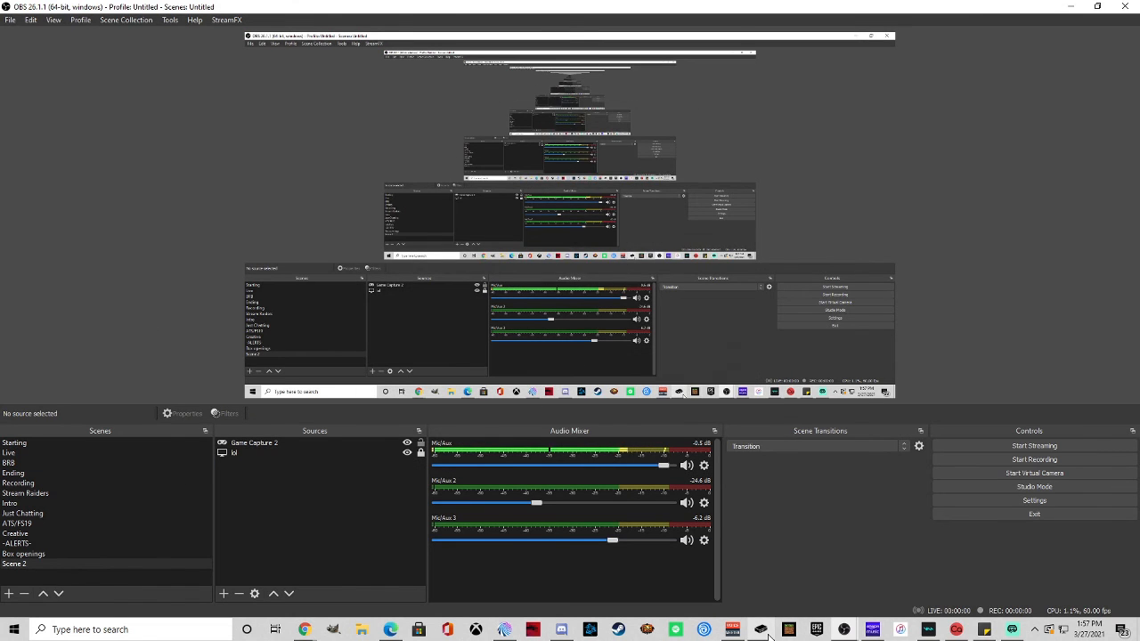
pyautogui.click(761, 630)
pyautogui.click(1097, 8)
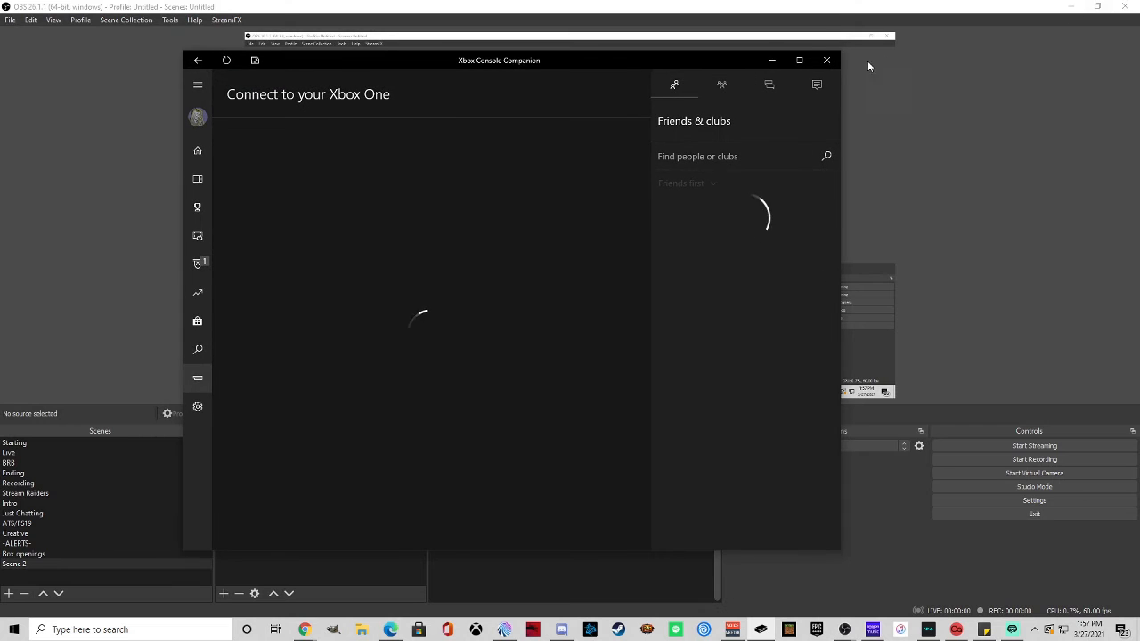
pyautogui.click(781, 65)
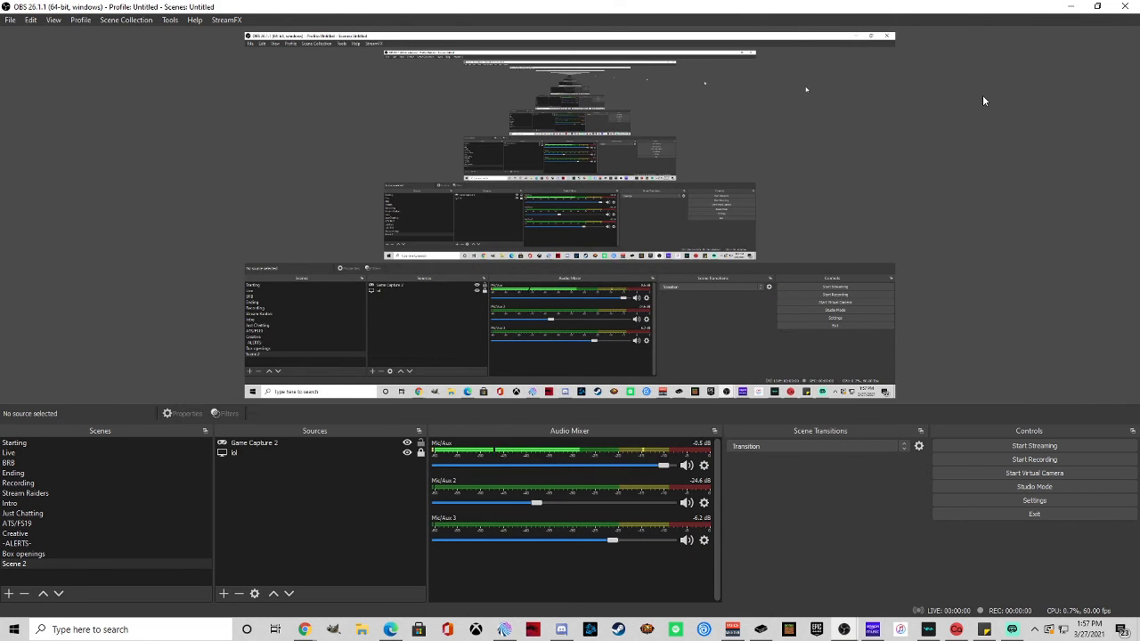